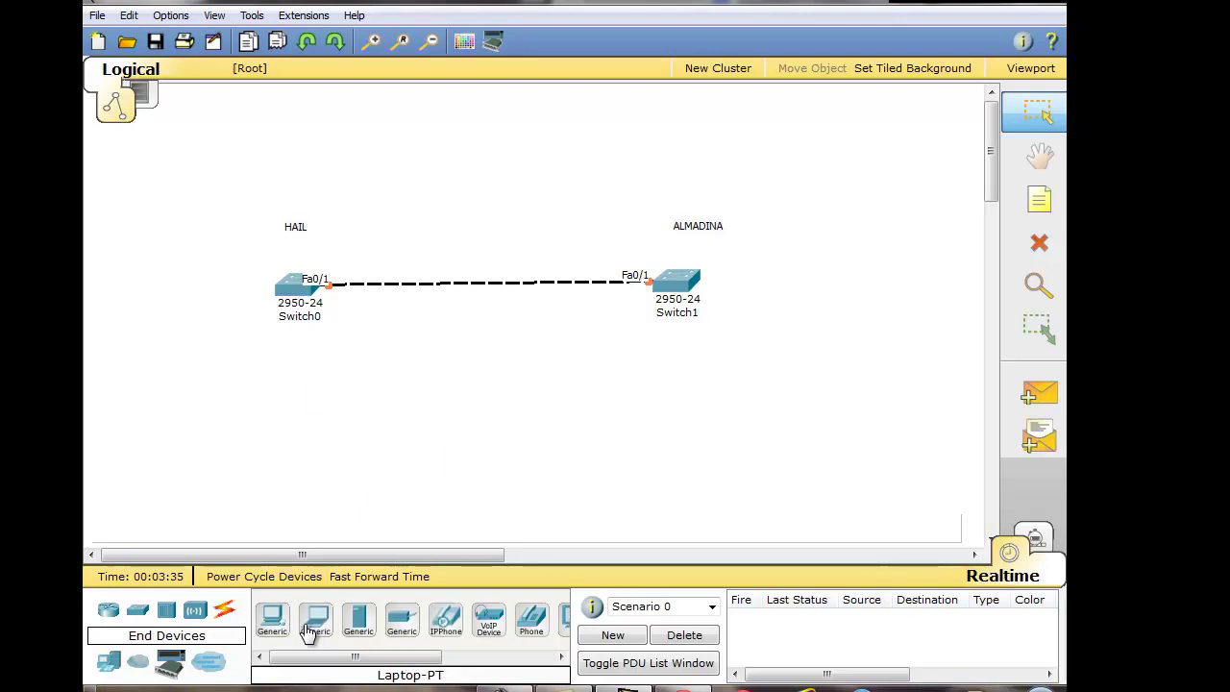
# Place PC0 and Laptop0 under HAIL and Laptop1 and PC1 under ALMADINA, then adjust PC0 and Laptop0
pyautogui.click(272, 618)
pyautogui.click(226, 432)
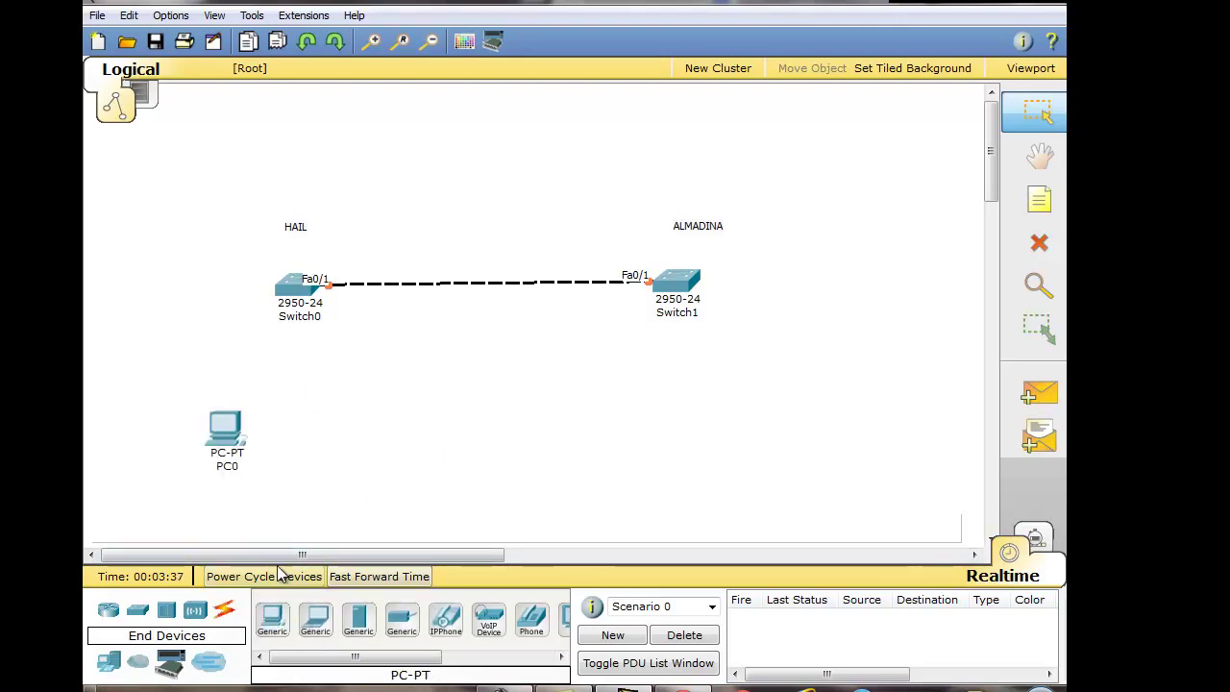
pyautogui.click(315, 617)
pyautogui.click(346, 425)
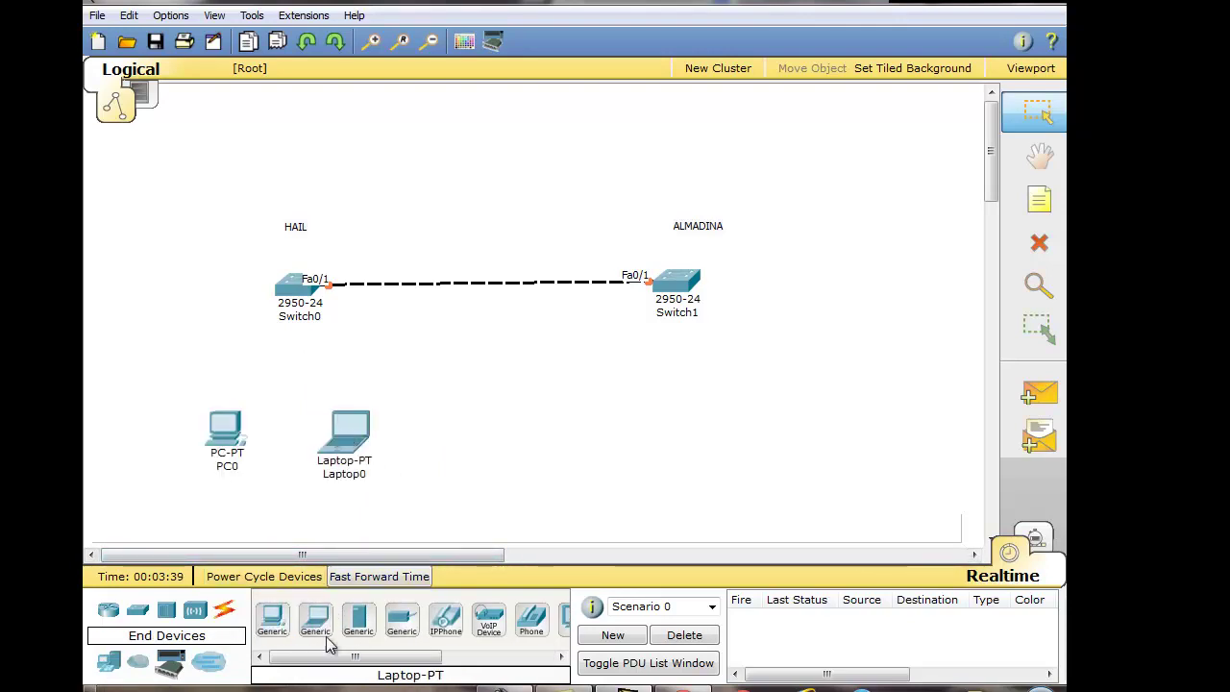
pyautogui.click(544, 423)
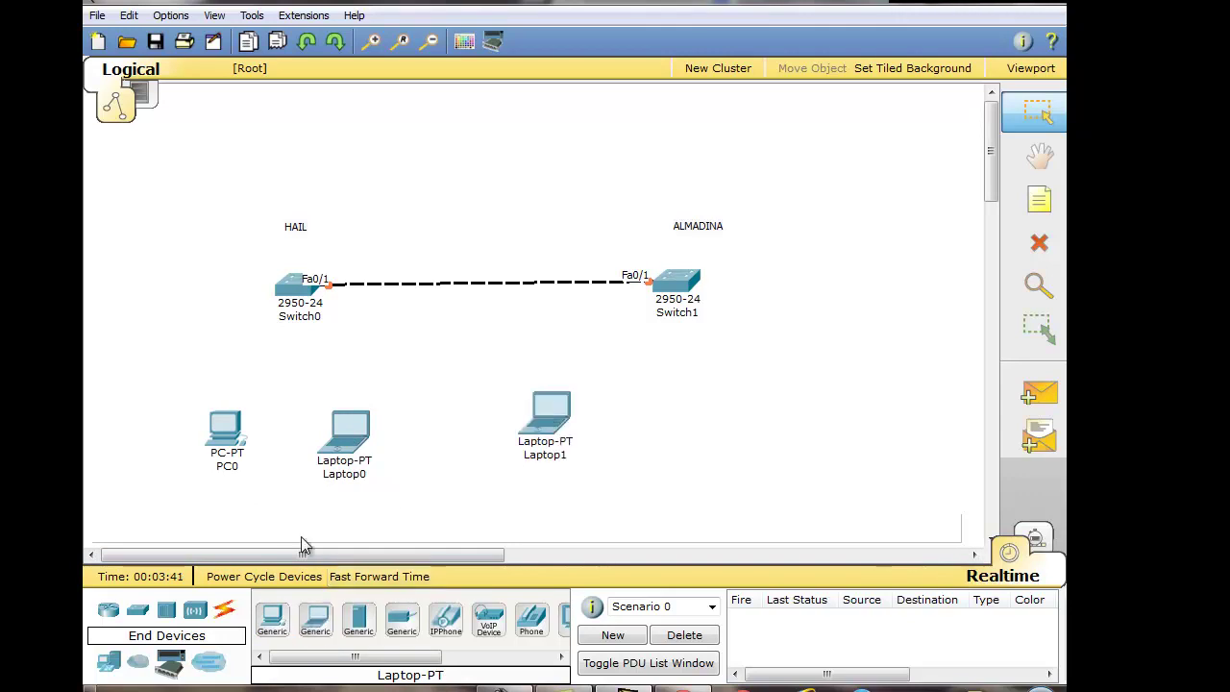
pyautogui.click(272, 617)
pyautogui.click(724, 418)
pyautogui.moveTo(346, 432); pyautogui.dragTo(361, 442)
pyautogui.moveTo(227, 437); pyautogui.dragTo(225, 444)
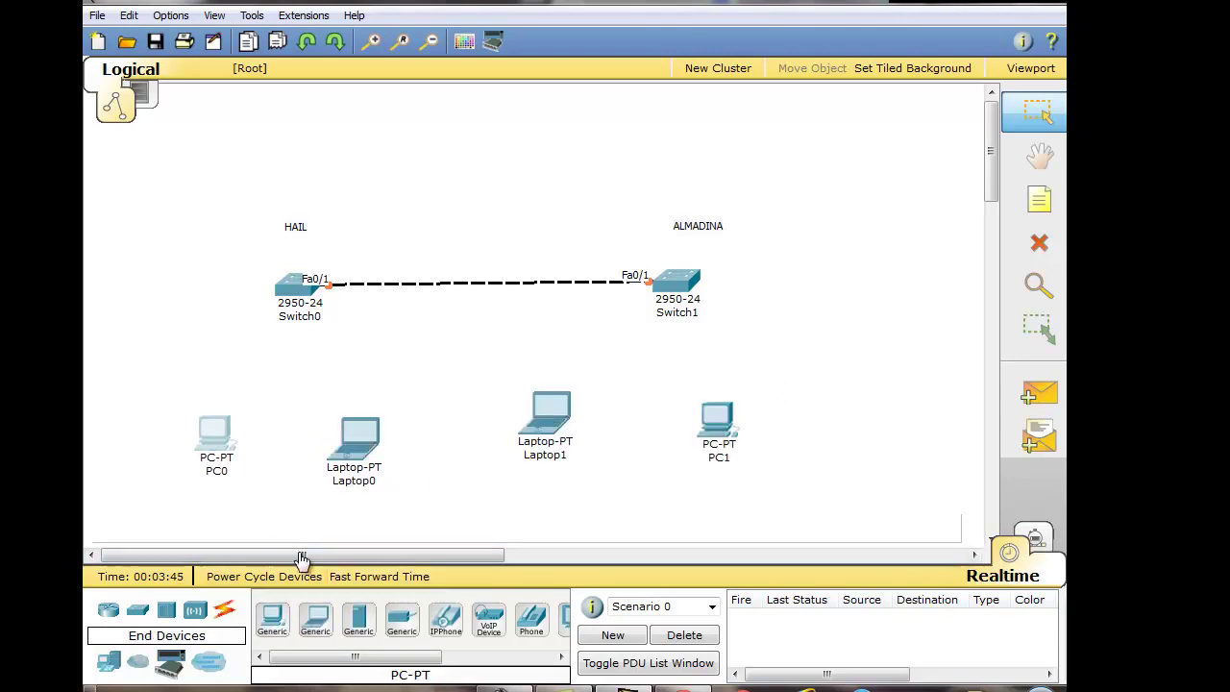
pyautogui.click(224, 609)
# Cable PC0 to HAIL Fa0/2 and Laptop0 to HAIL Fa0/3 with copper straight-through
pyautogui.click(360, 622)
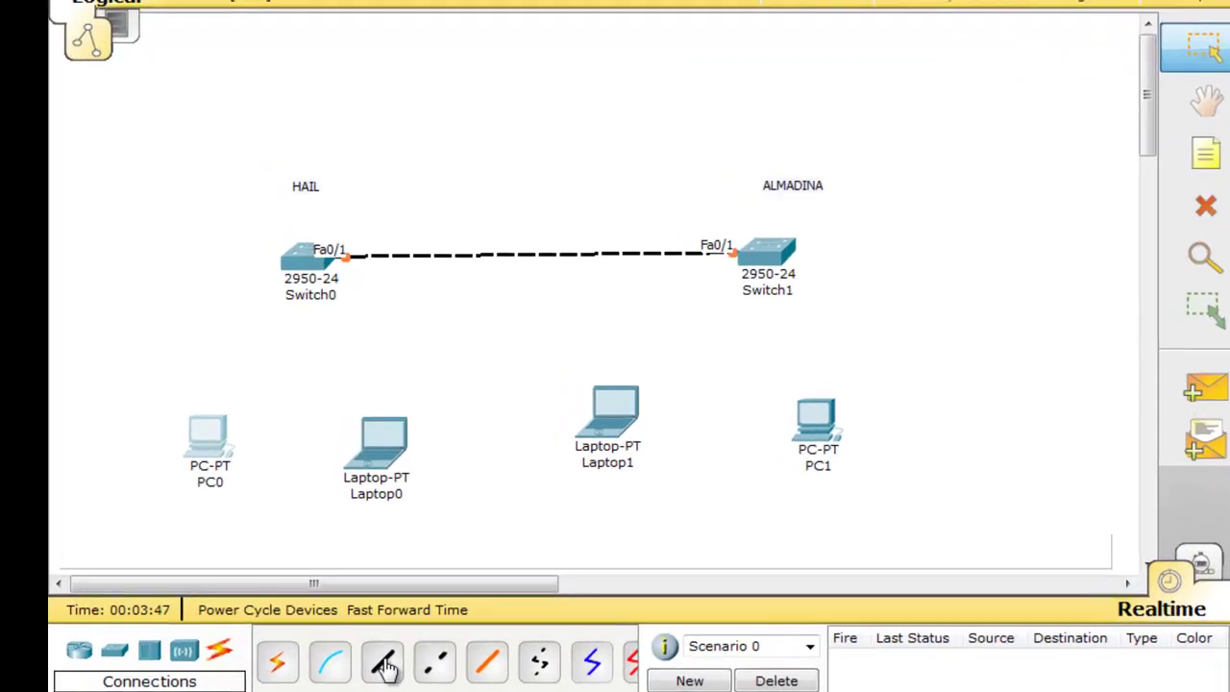
pyautogui.click(224, 442)
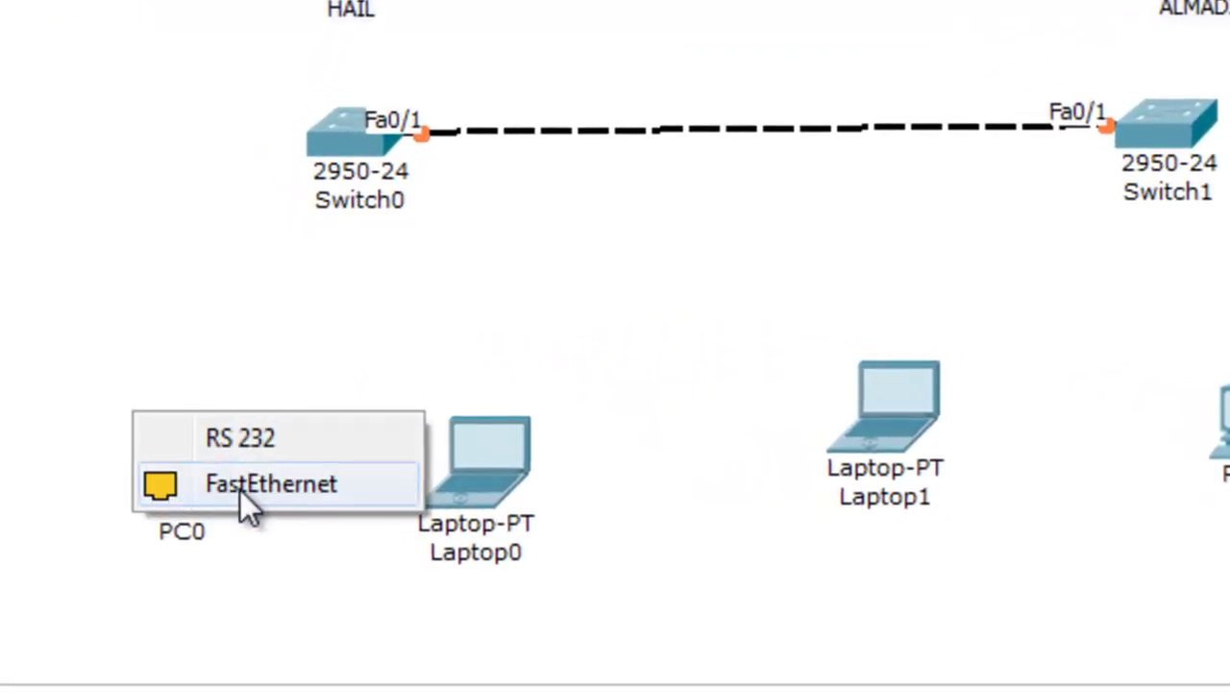
pyautogui.click(242, 492)
pyautogui.click(349, 160)
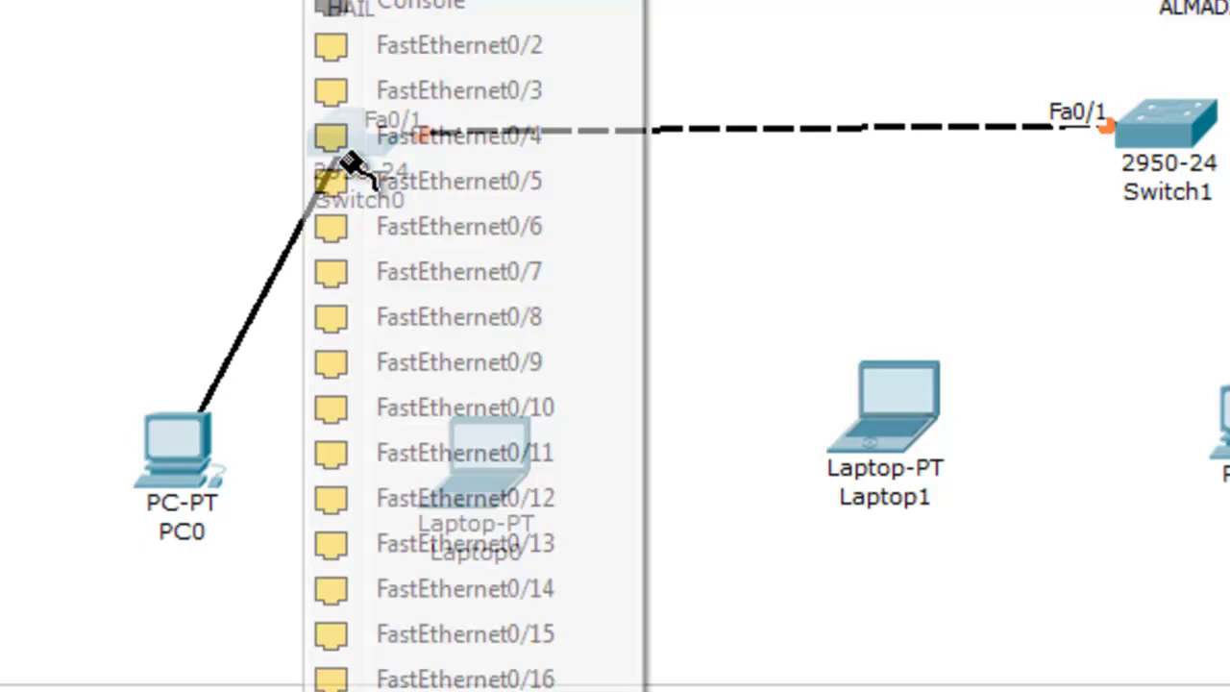
pyautogui.click(452, 56)
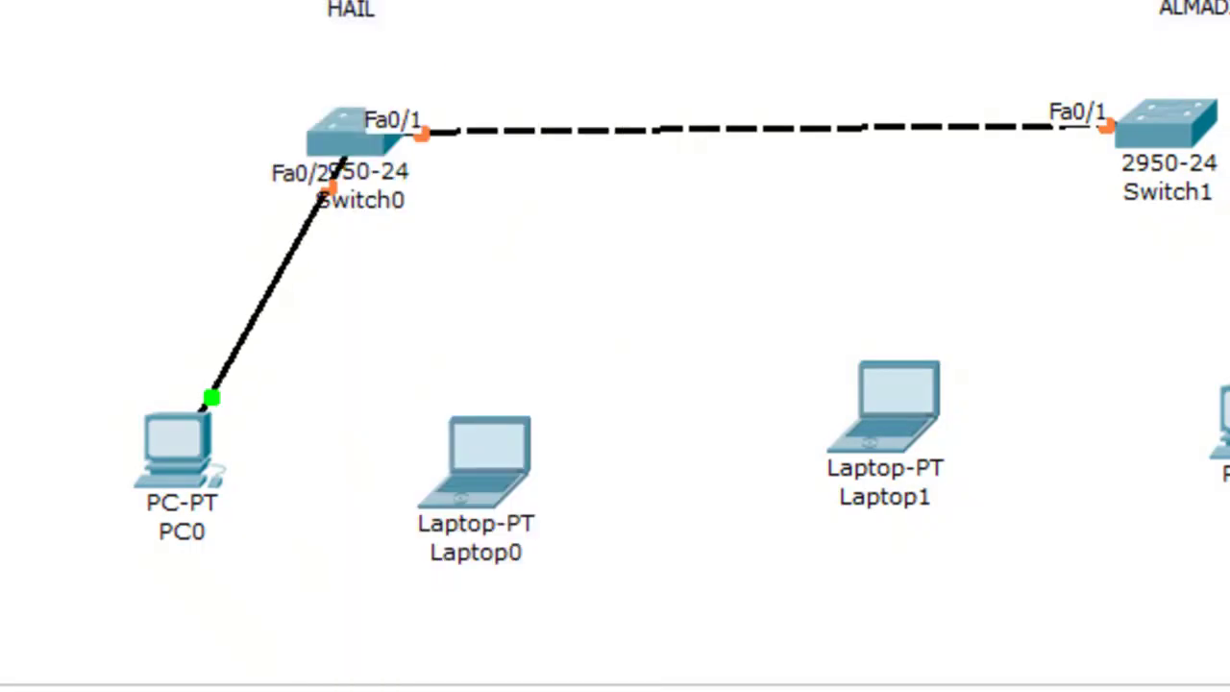
pyautogui.click(504, 437)
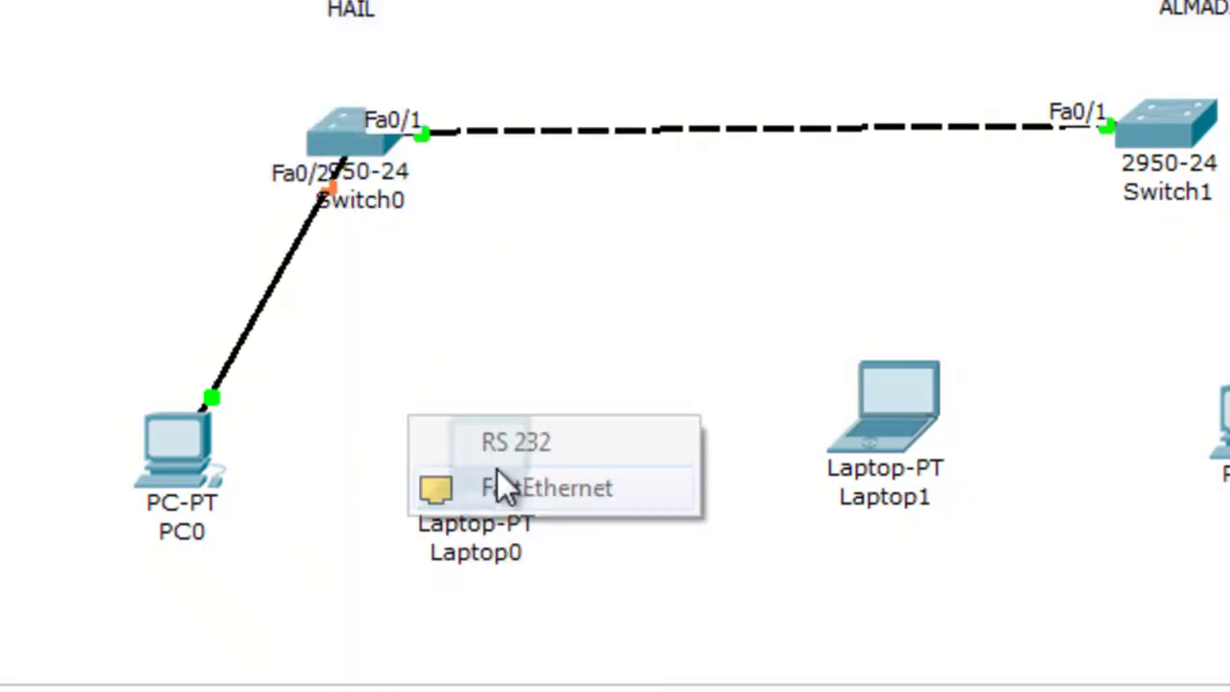
pyautogui.click(545, 492)
pyautogui.click(394, 140)
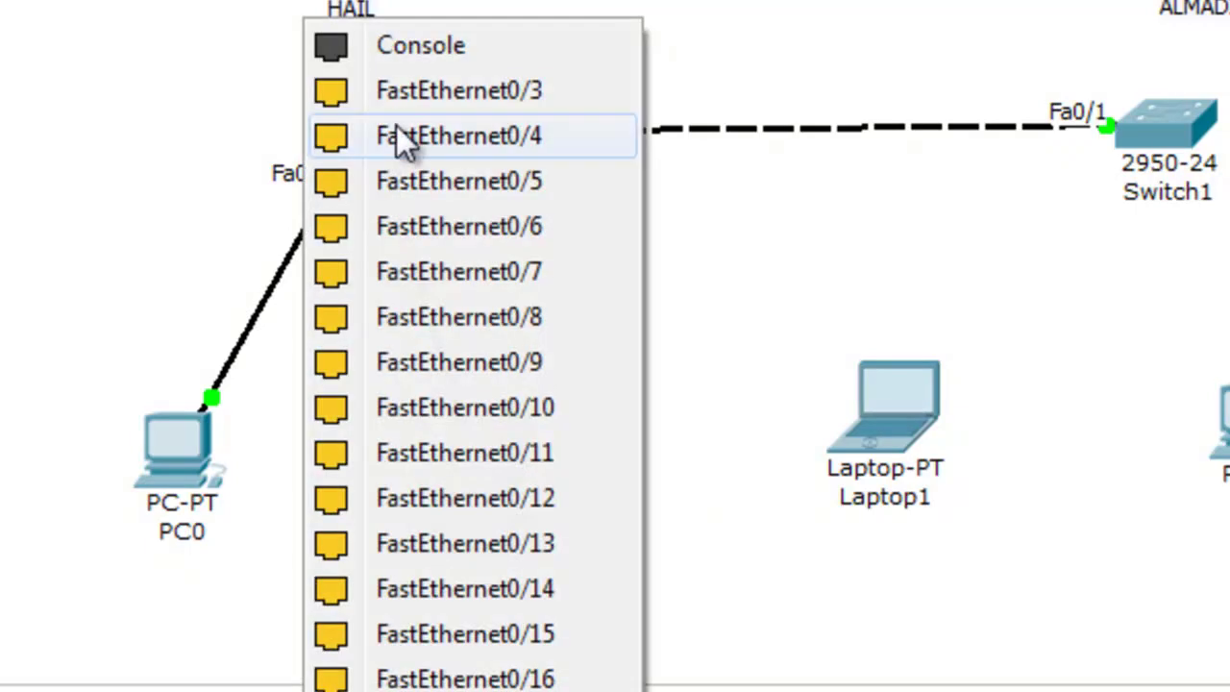
pyautogui.click(492, 91)
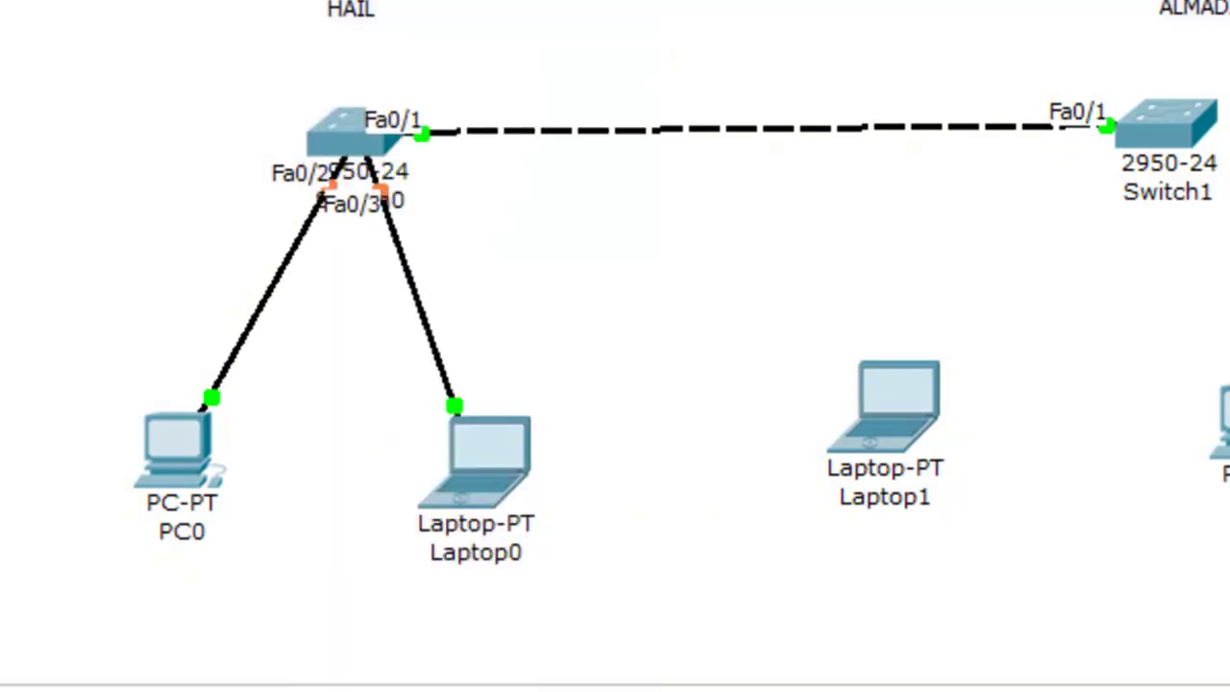
# Cable Laptop1 to ALMADINA Fa0/2 and PC1 to ALMADINA Fa0/3
pyautogui.click(872, 437)
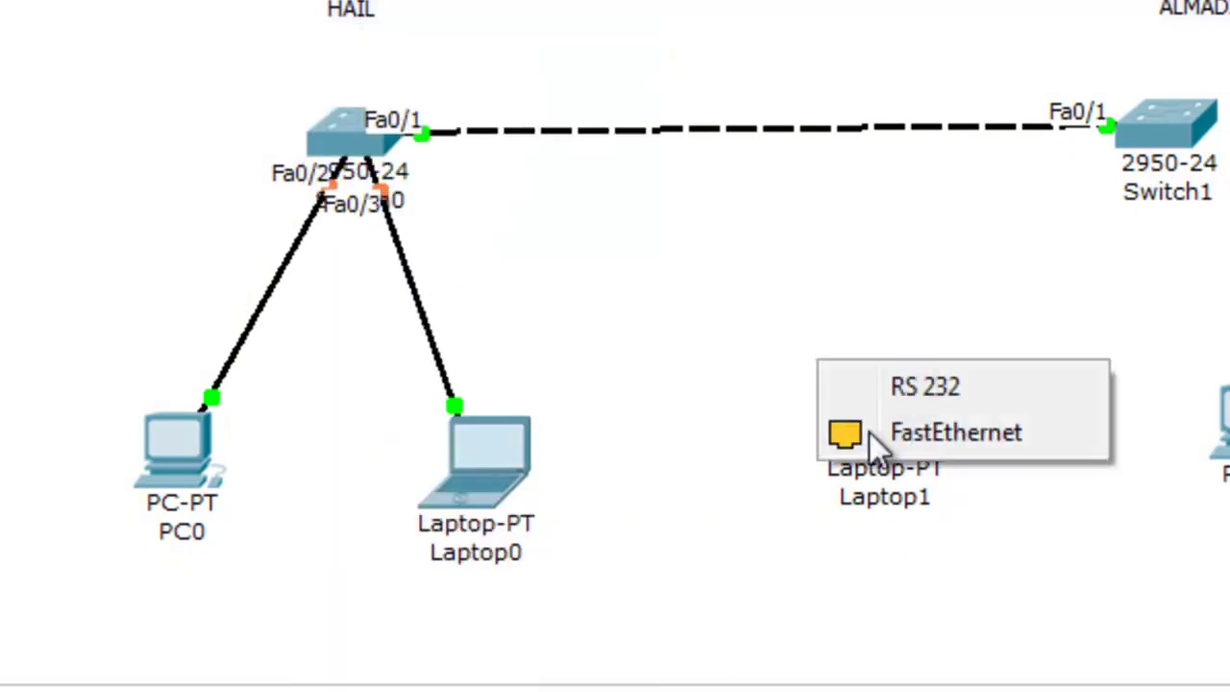
pyautogui.click(870, 432)
pyautogui.click(1174, 132)
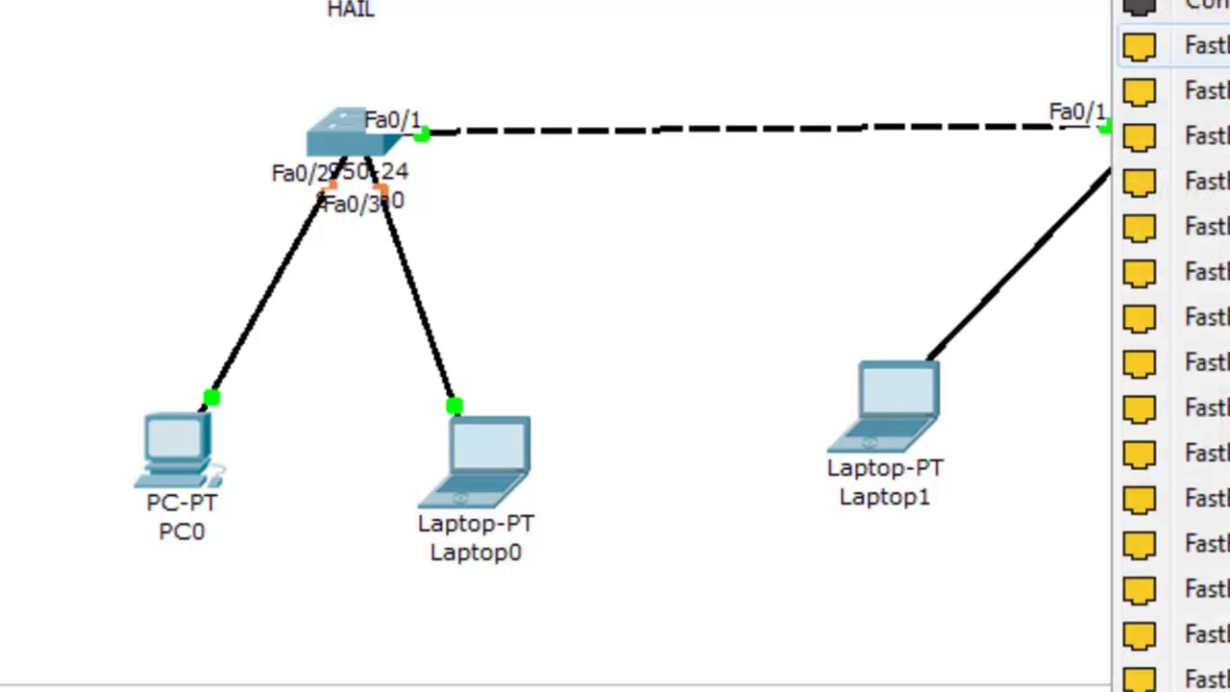
pyautogui.click(1192, 90)
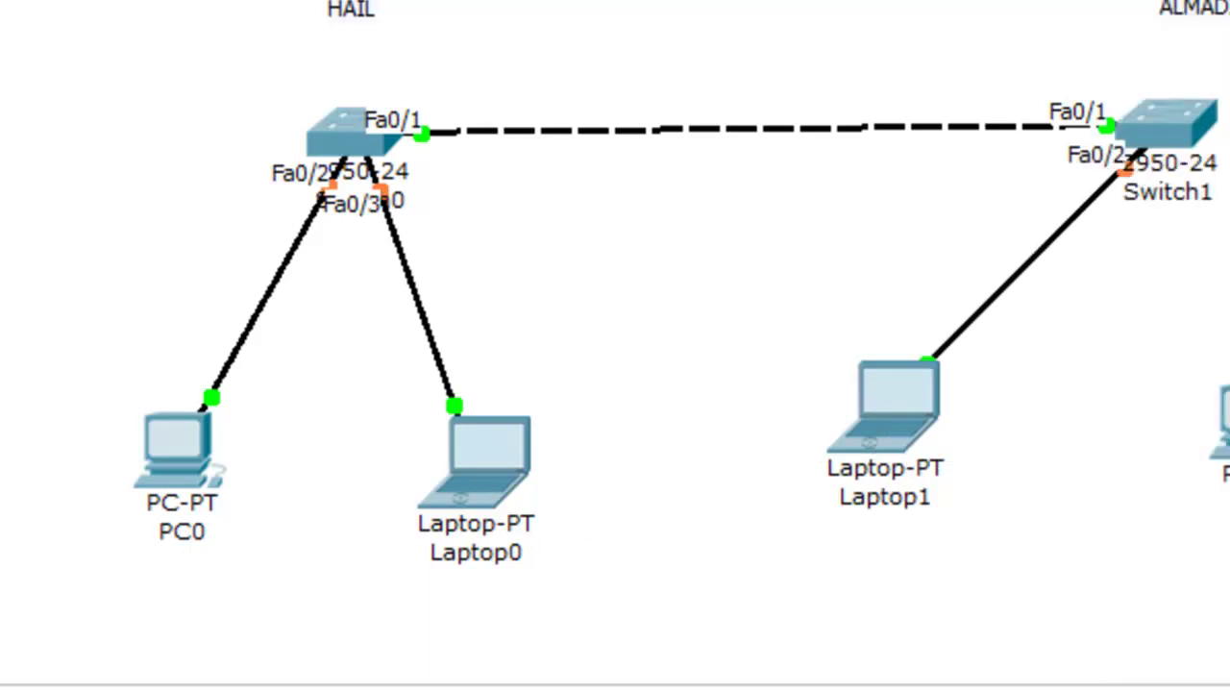
pyautogui.click(1218, 423)
pyautogui.click(1216, 447)
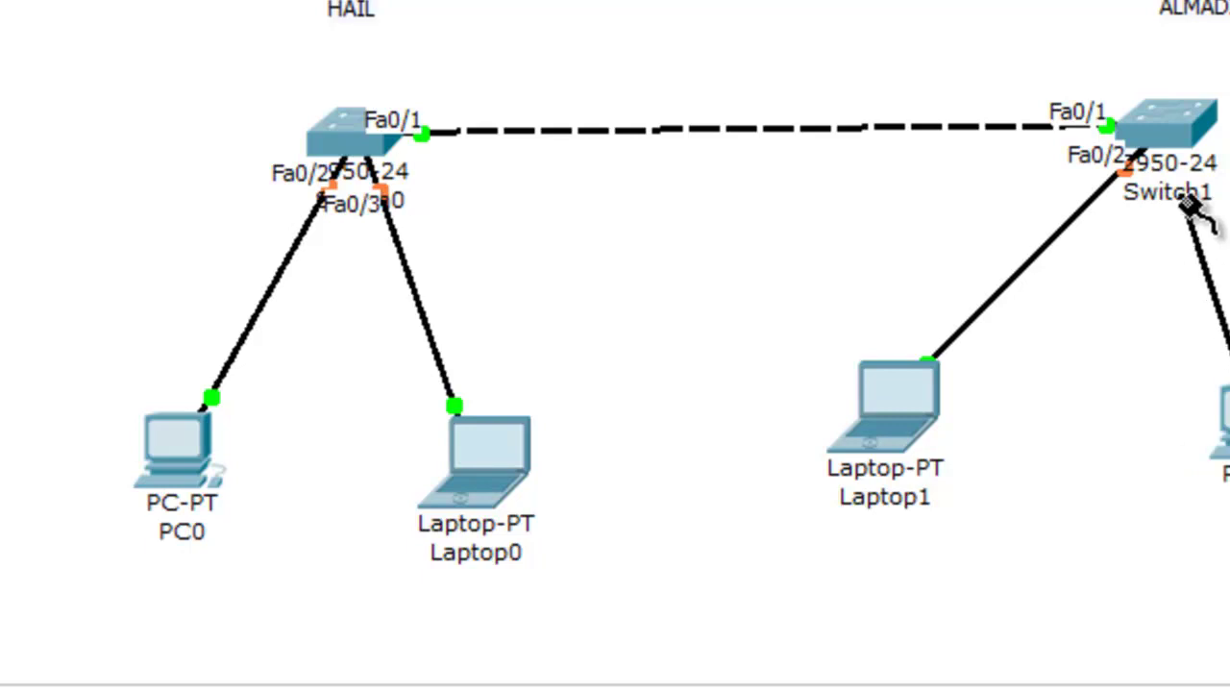
pyautogui.click(1190, 207)
pyautogui.click(1162, 176)
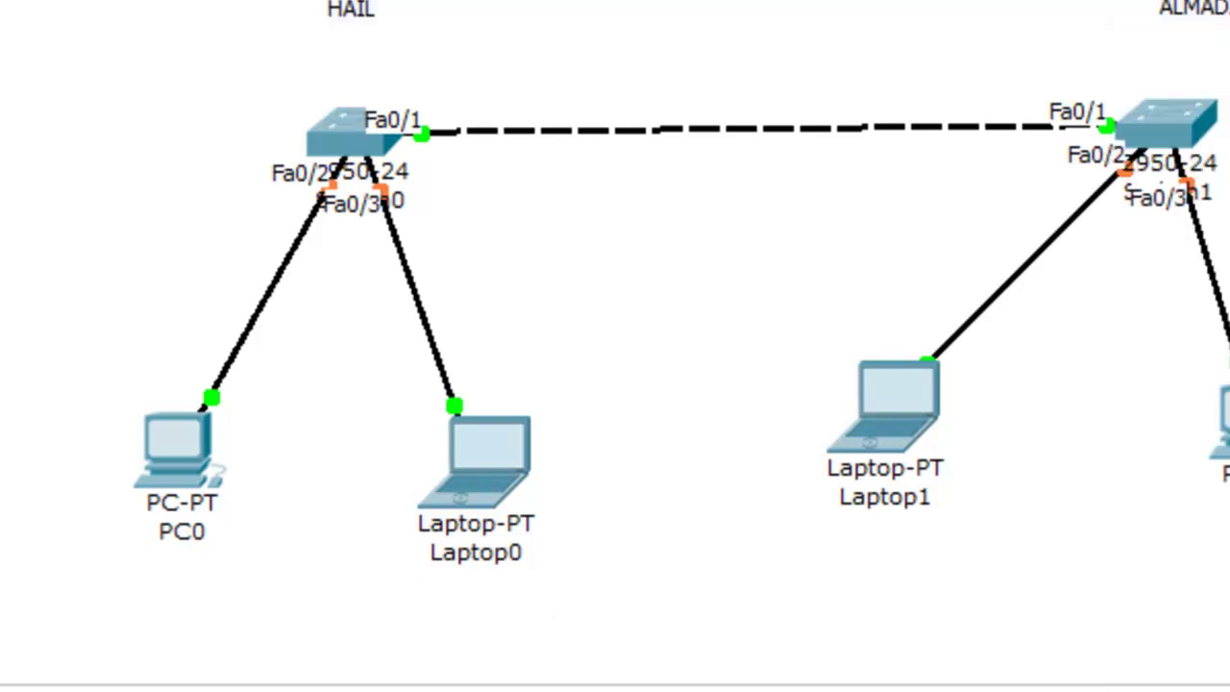
# Connect console cables from PC0 RS 232 to HAIL Console and from ALMADINA Console to PC1 RS 232
pyautogui.click(145, 447)
pyautogui.click(147, 448)
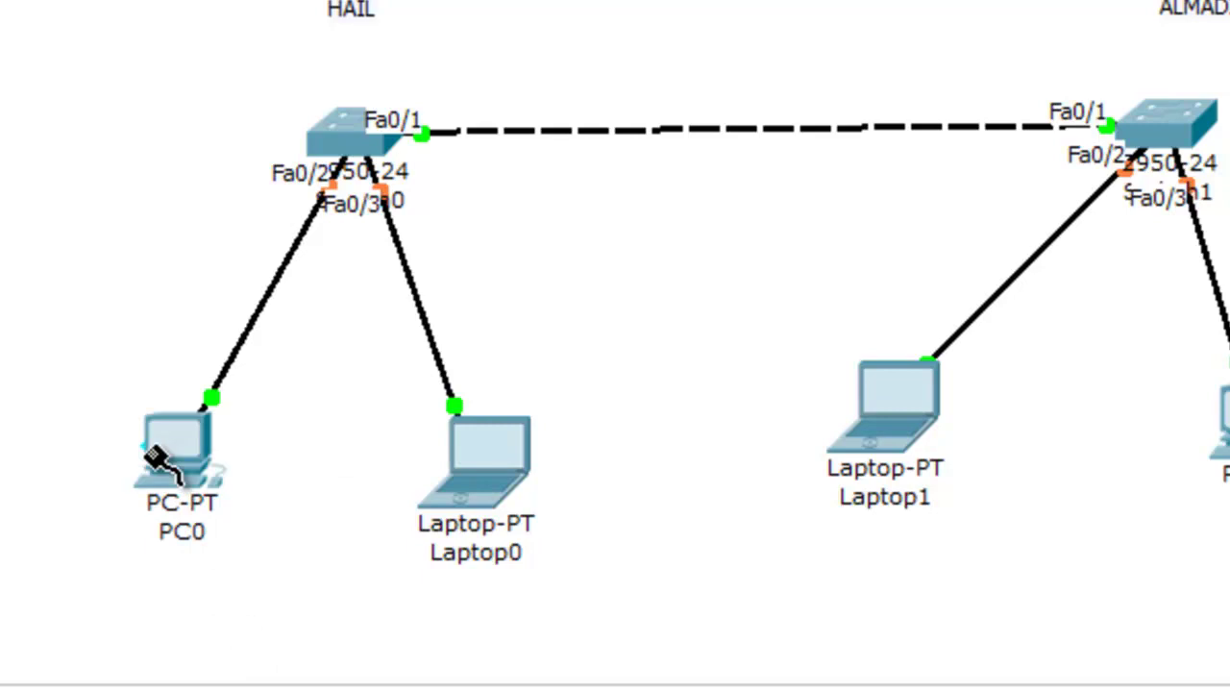
pyautogui.click(336, 128)
pyautogui.click(392, 89)
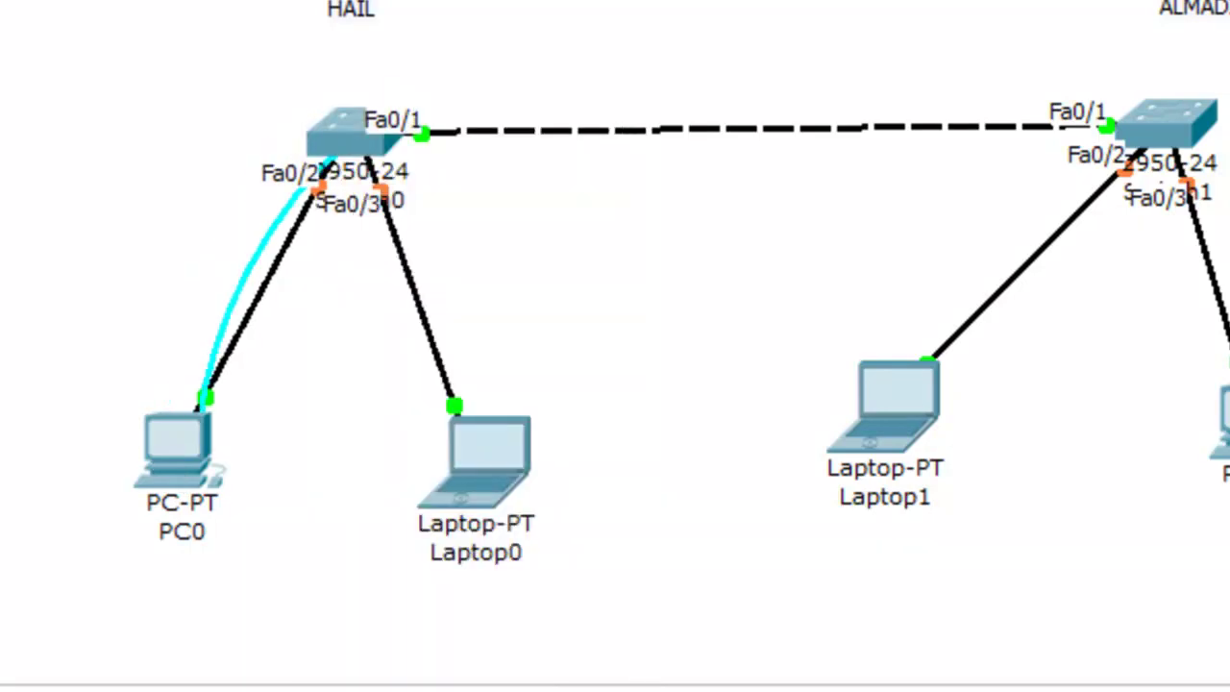
pyautogui.click(1186, 116)
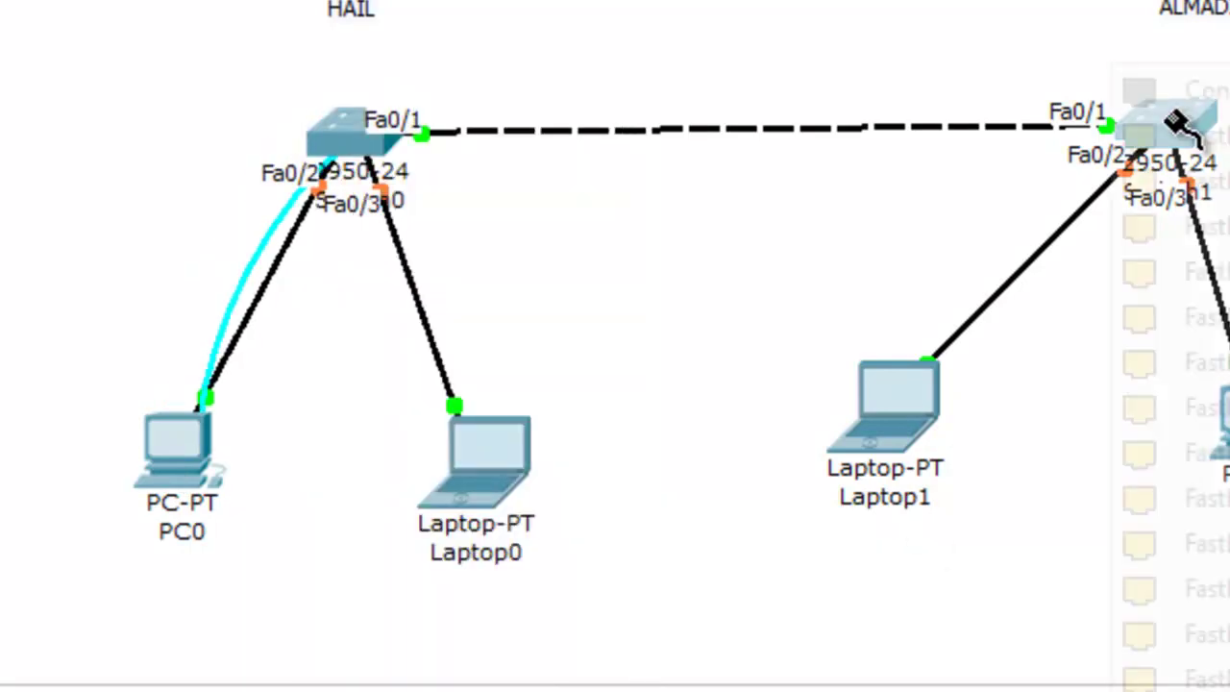
pyautogui.click(1153, 85)
pyautogui.click(1226, 423)
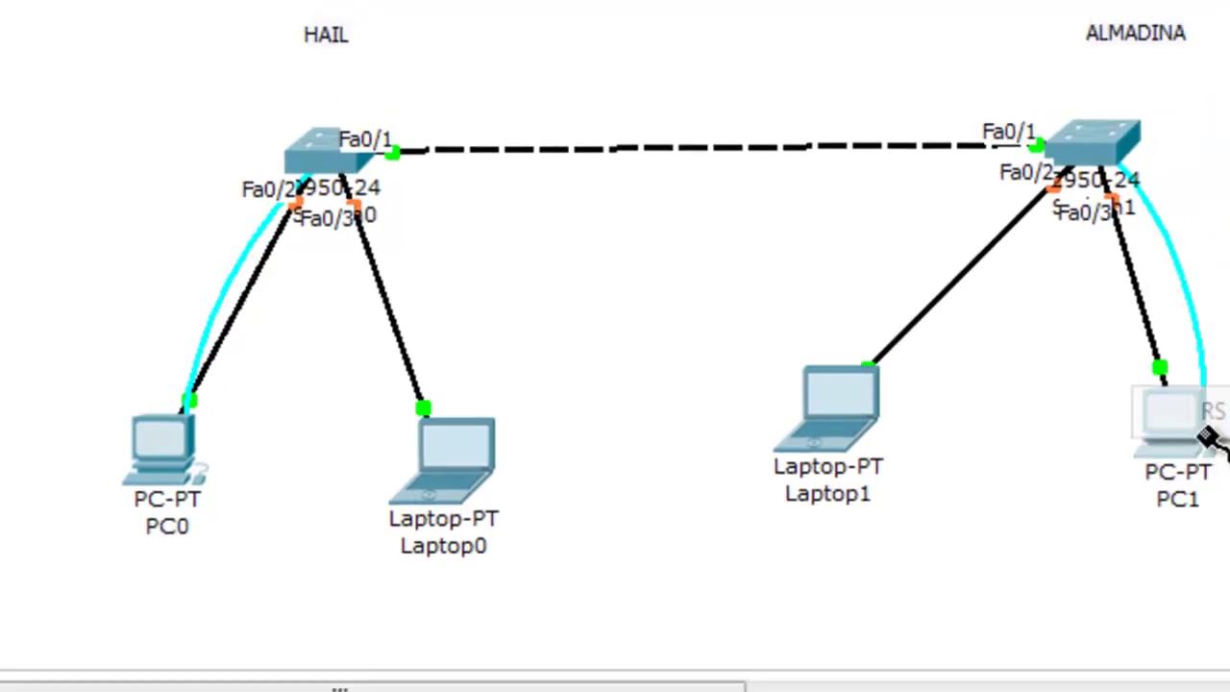
pyautogui.click(1228, 406)
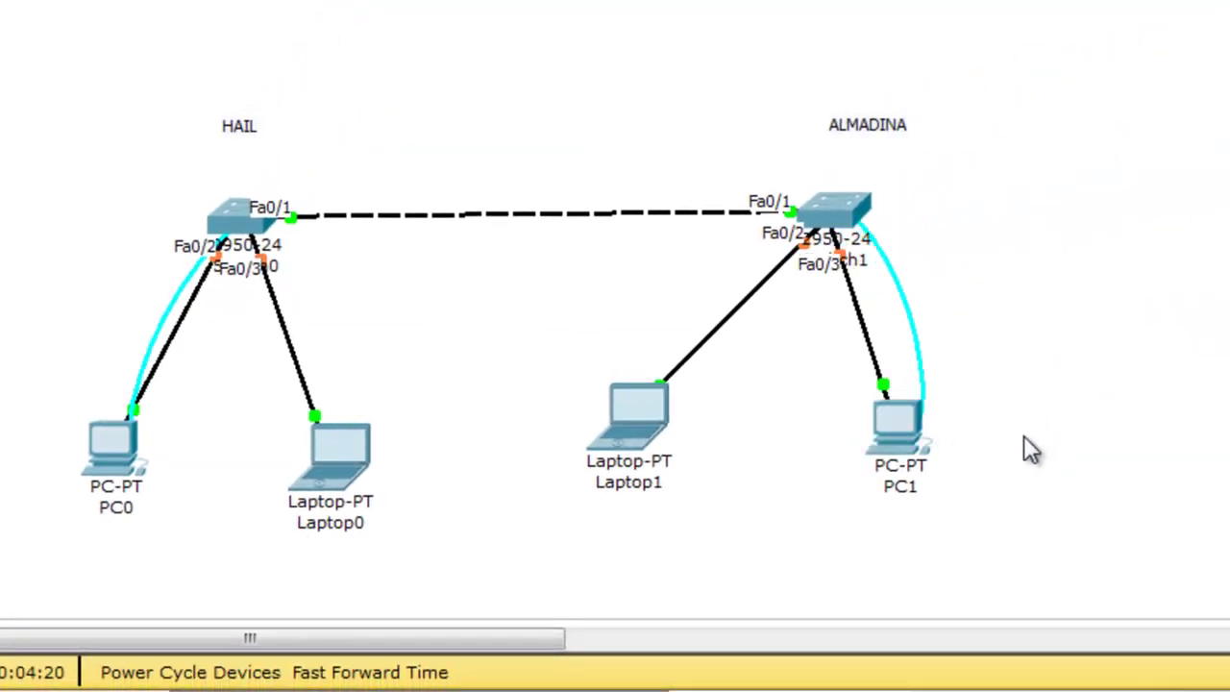
# Move PC1, Laptop1, Laptop0 and PC0 lower in the topology
pyautogui.moveTo(906, 428); pyautogui.dragTo(975, 473)
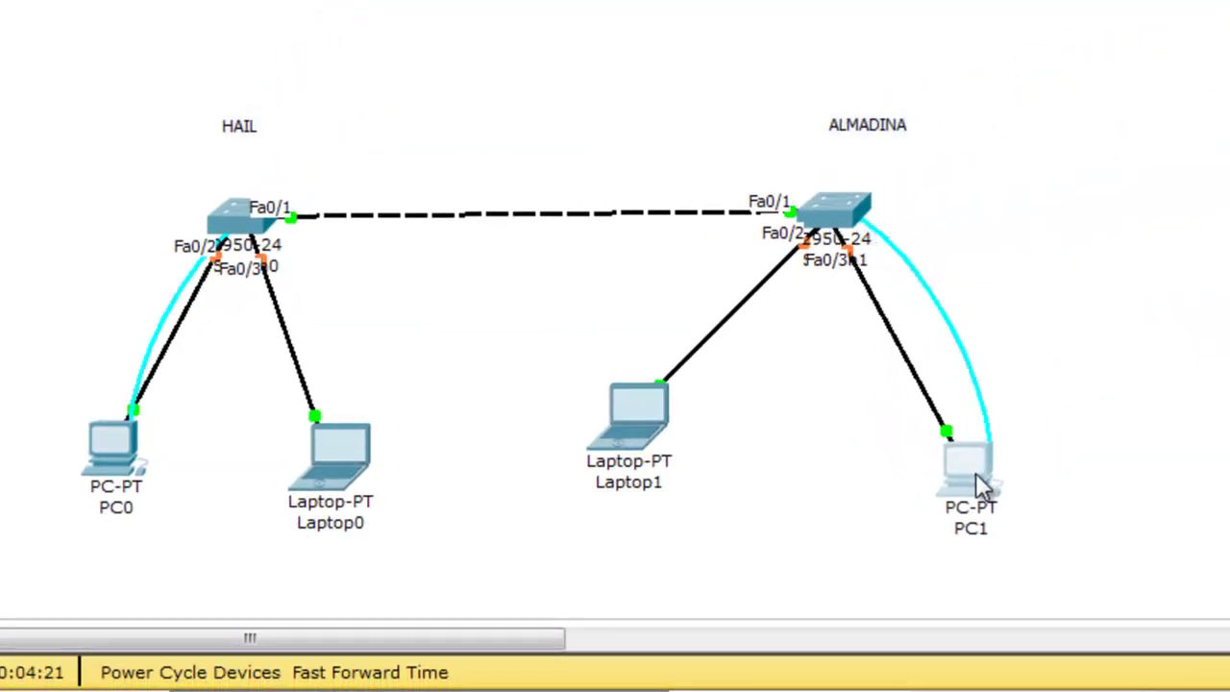
pyautogui.moveTo(612, 422); pyautogui.dragTo(651, 466)
pyautogui.moveTo(336, 450); pyautogui.dragTo(357, 493)
pyautogui.click(120, 457)
pyautogui.moveTo(119, 454); pyautogui.dragTo(68, 506)
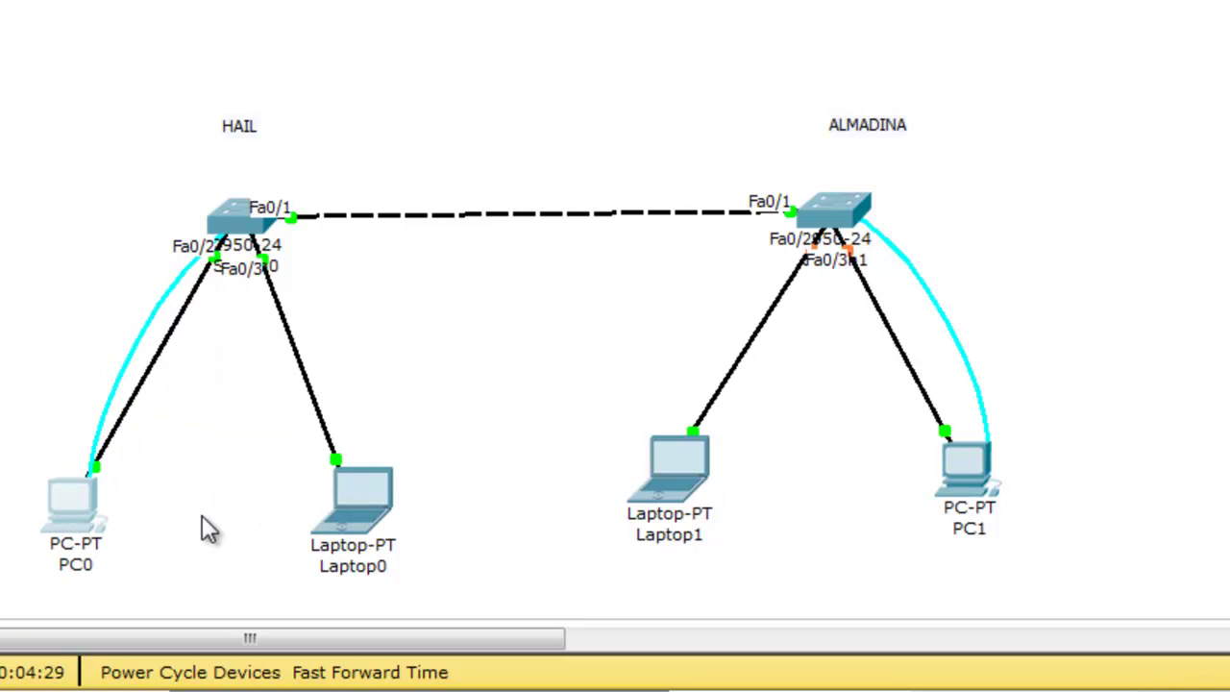
# Open PC0's Terminal at 9600 baud, reach the Switch> prompt, and maximize the window
pyautogui.click(61, 499)
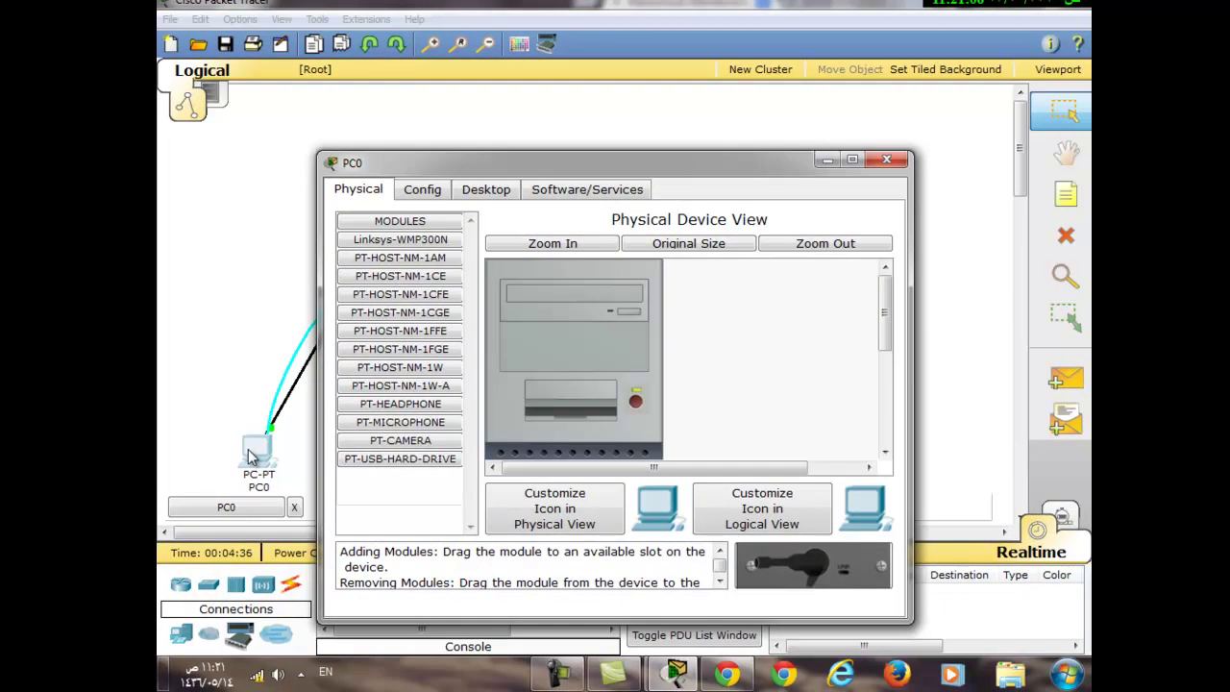
pyautogui.click(507, 191)
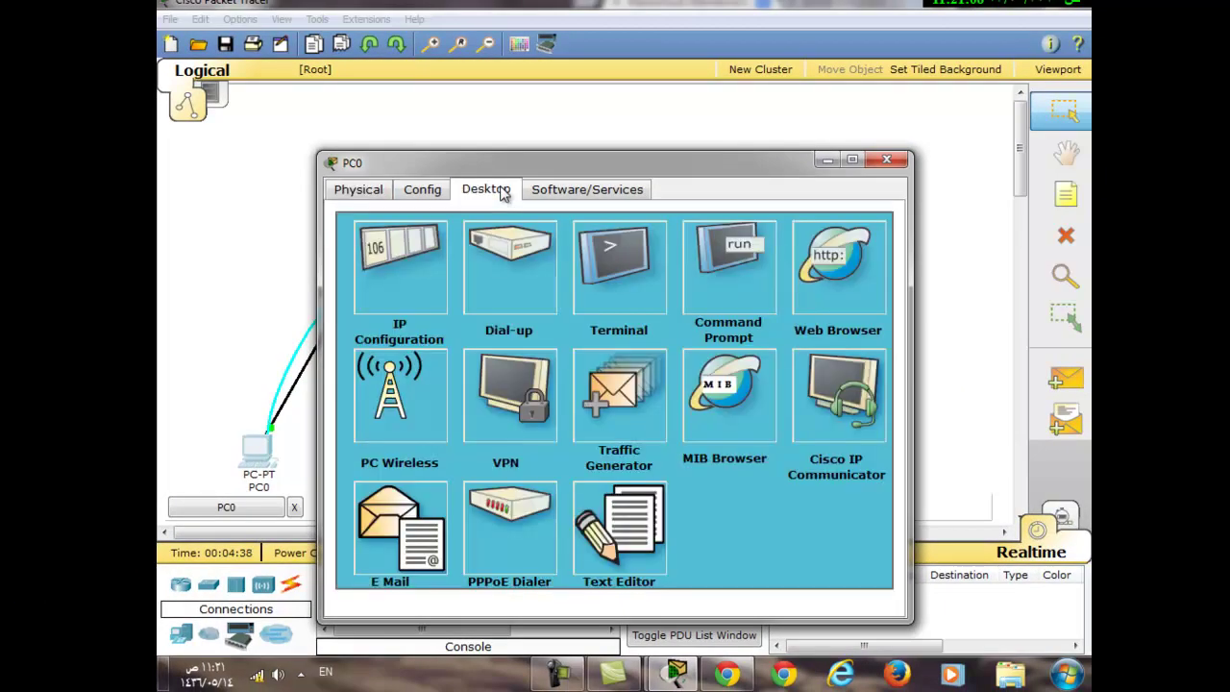
pyautogui.click(620, 258)
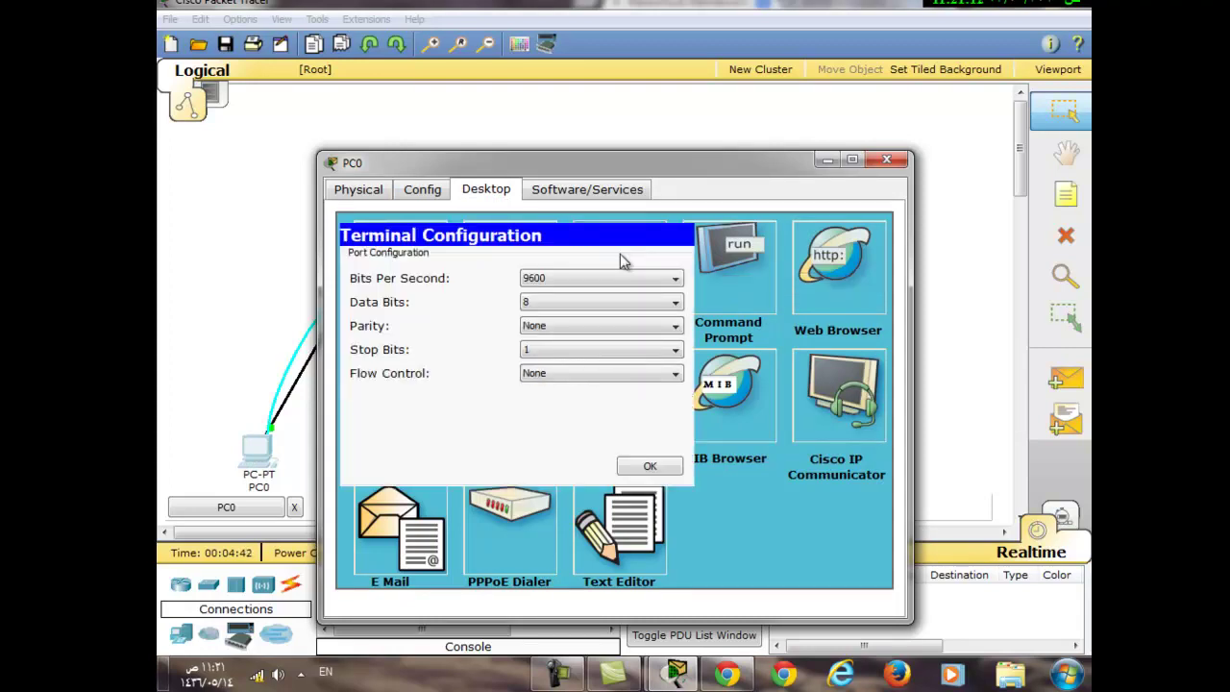
pyautogui.click(649, 466)
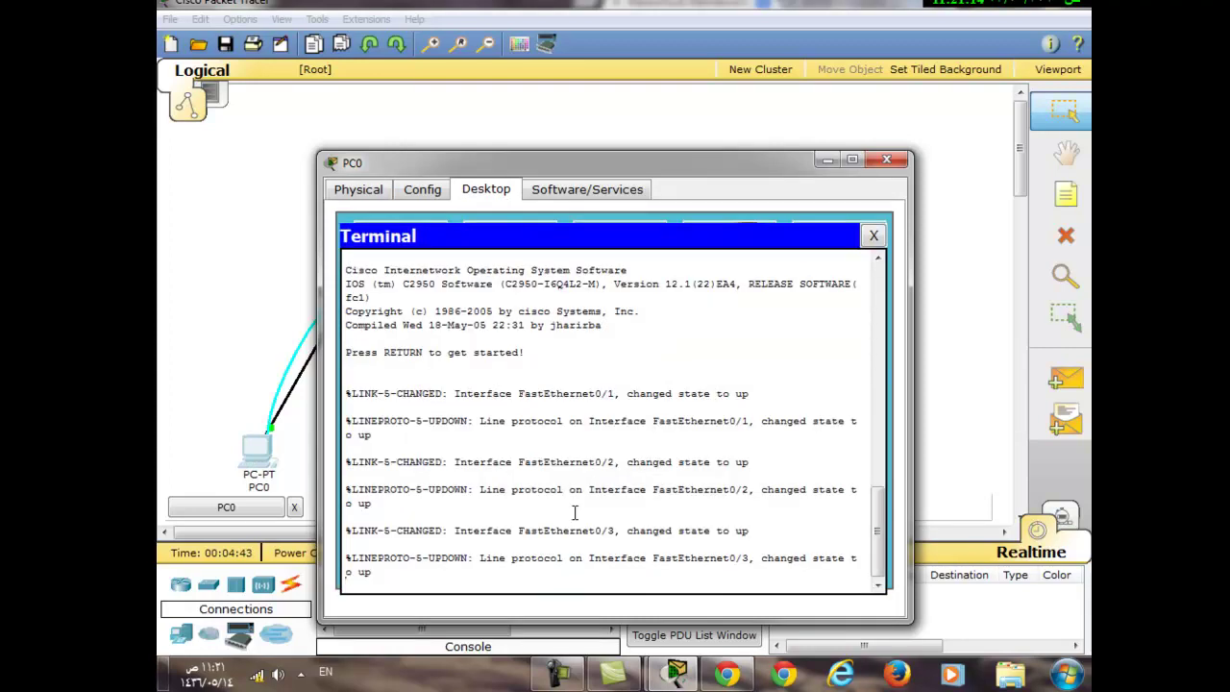
pyautogui.press('Return')
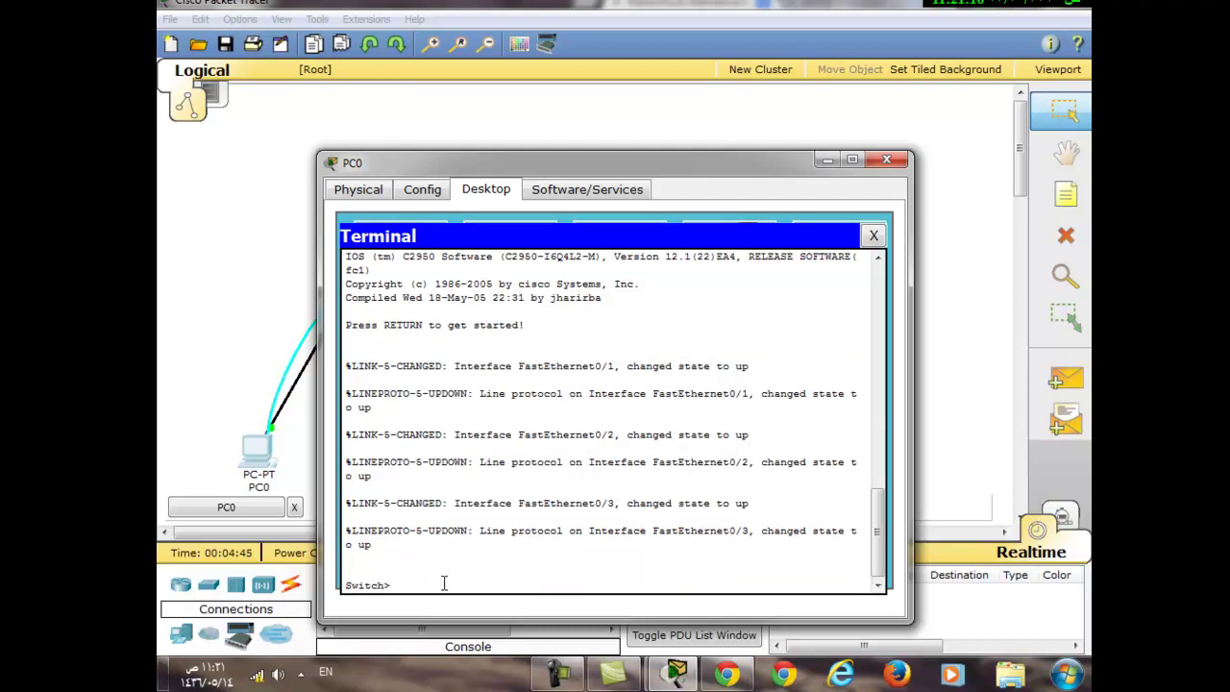
pyautogui.click(851, 161)
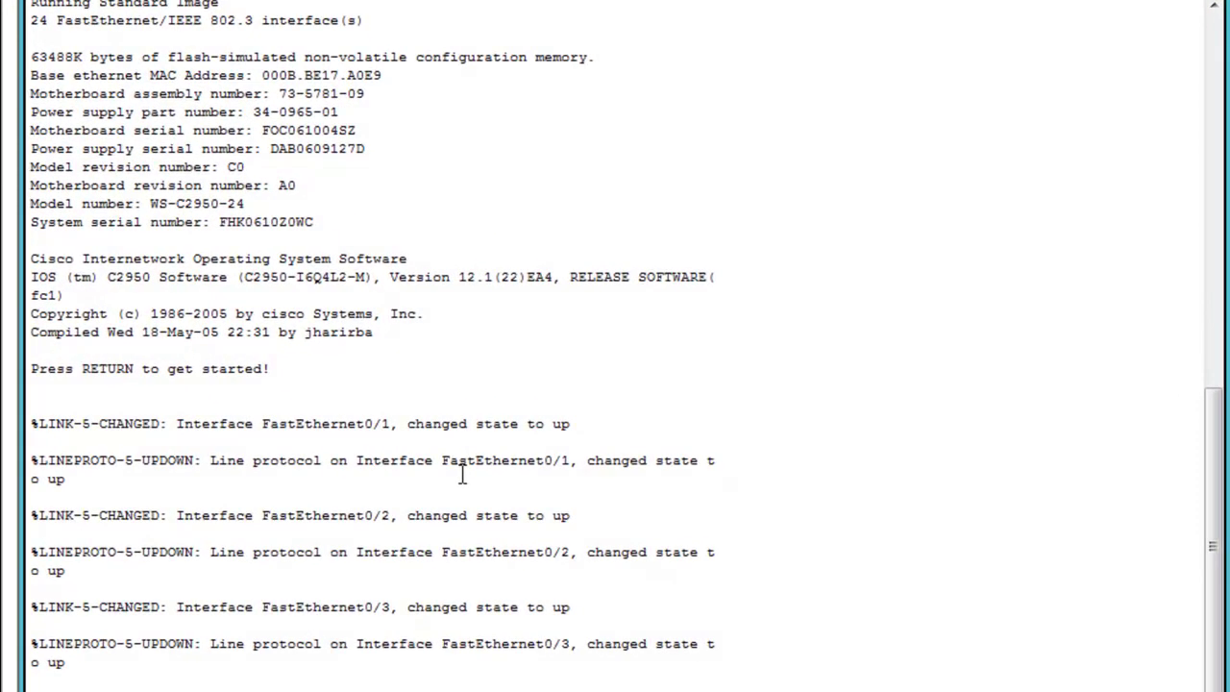
# Enter privileged mode with enable and global configuration with conf t
pyautogui.press('Return')
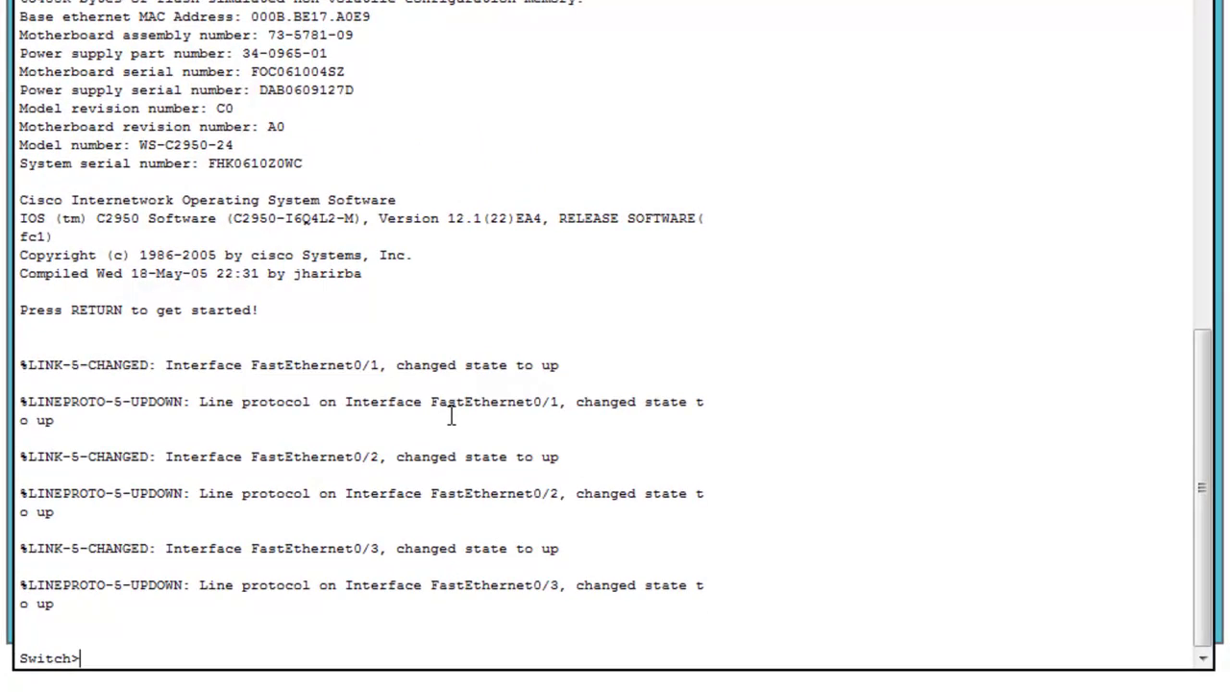
pyautogui.write('ena')
pyautogui.press('Tab')
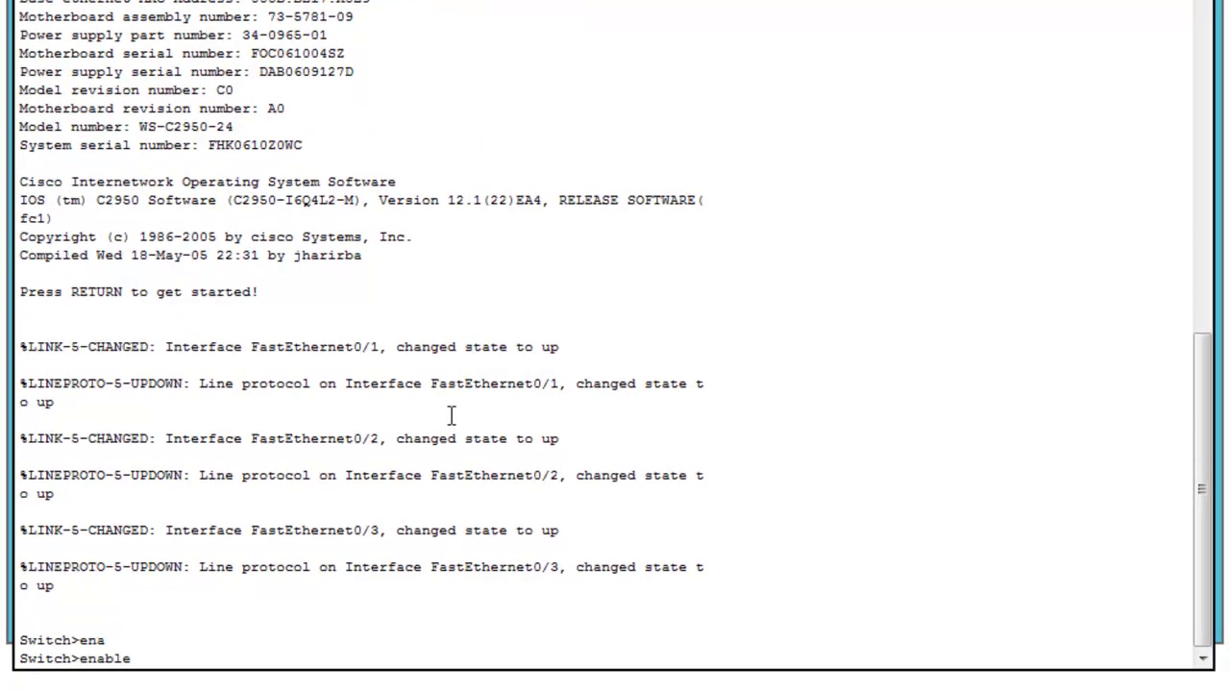
pyautogui.press('Return')
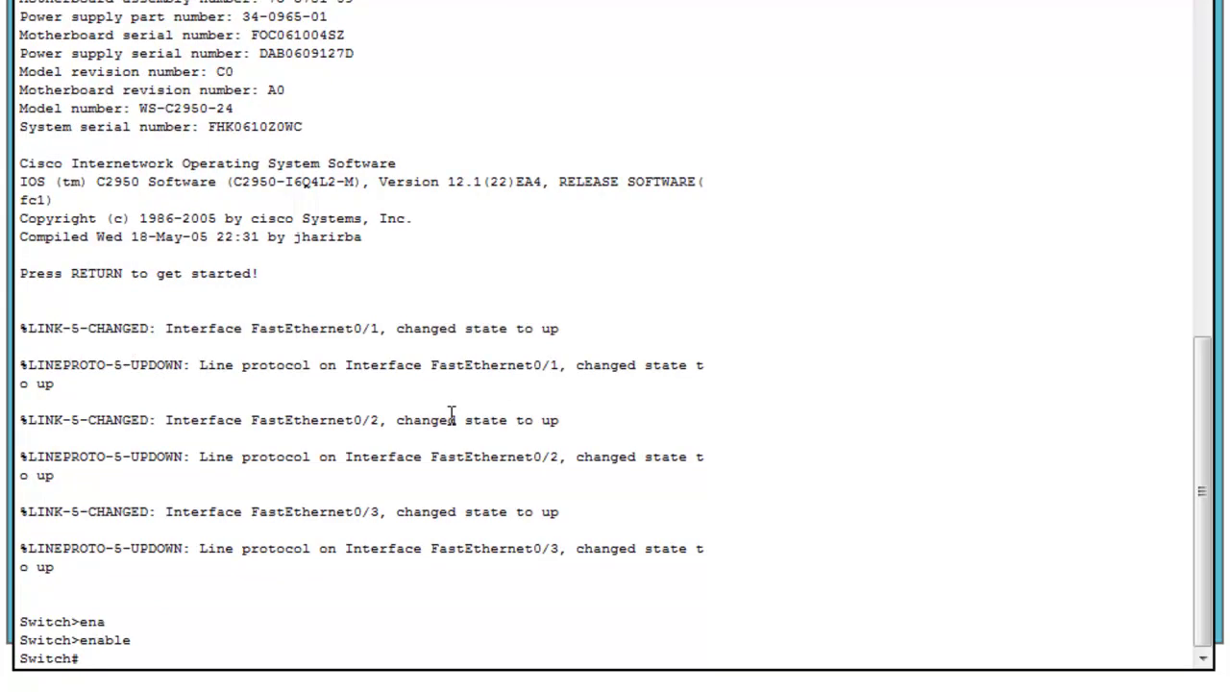
pyautogui.write('conf')
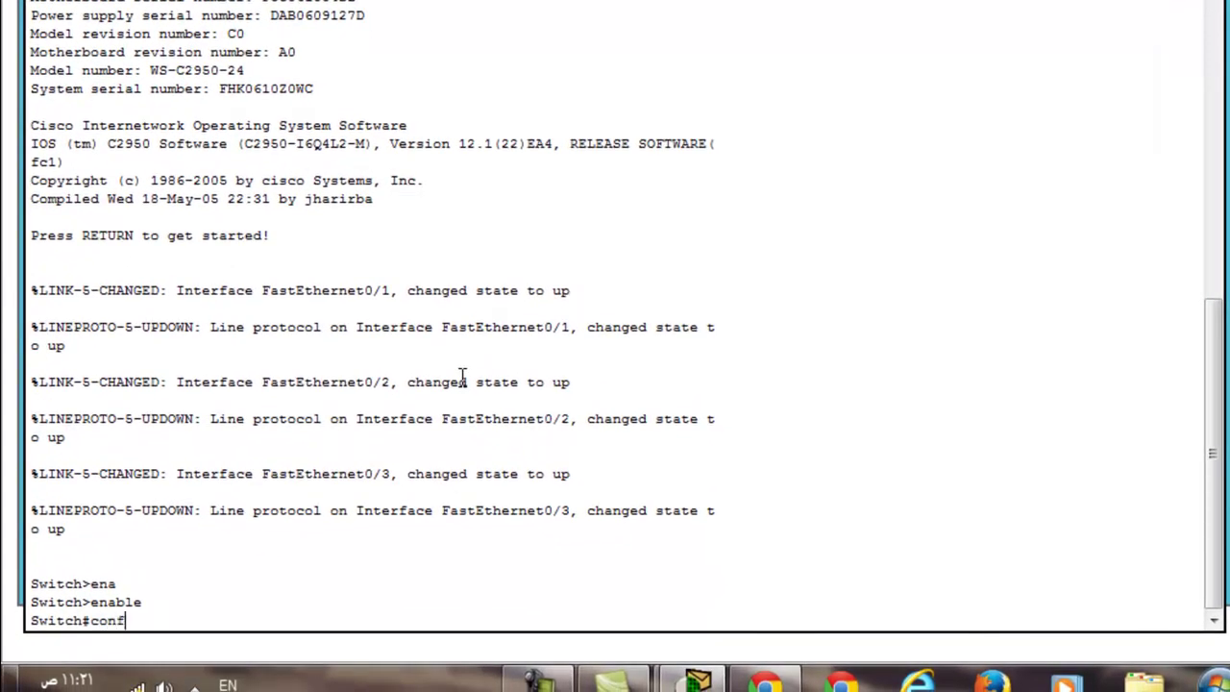
pyautogui.write(' t')
pyautogui.press('Tab')
pyautogui.press('Return')
# Set the switch hostname to HAIL
pyautogui.write('hac')
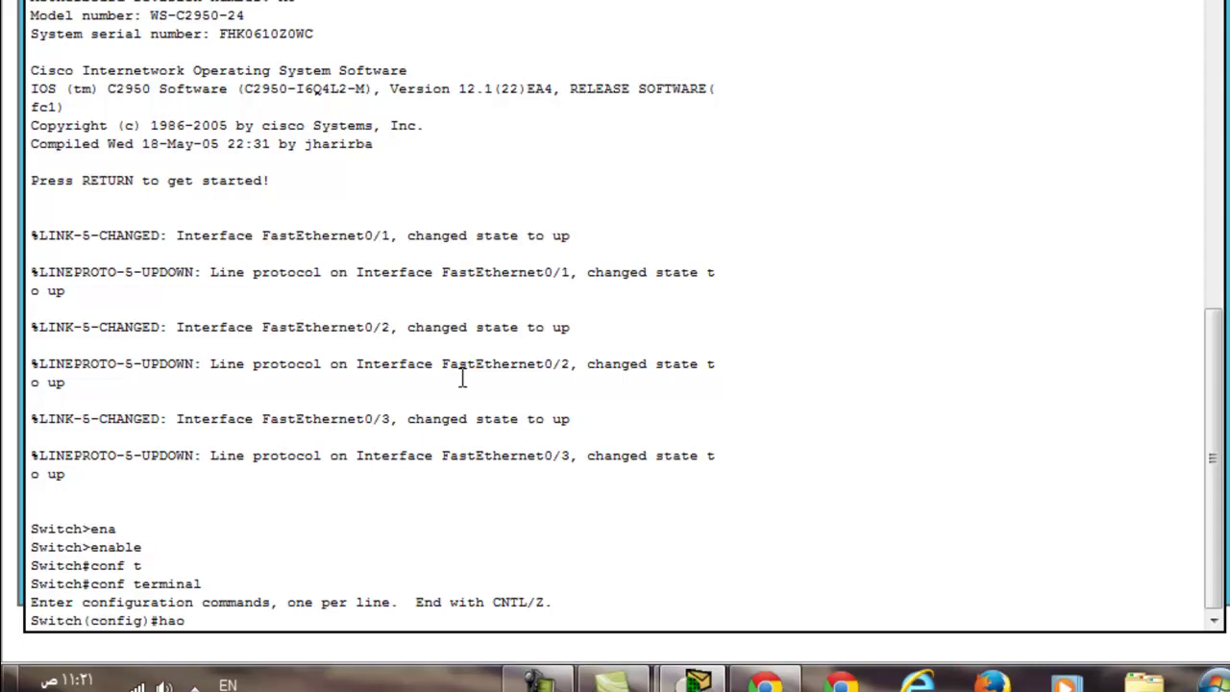
pyautogui.press('BackSpace')
pyautogui.press('BackSpace')
pyautogui.press('BackSpace')
pyautogui.write('os')
pyautogui.press('Tab')
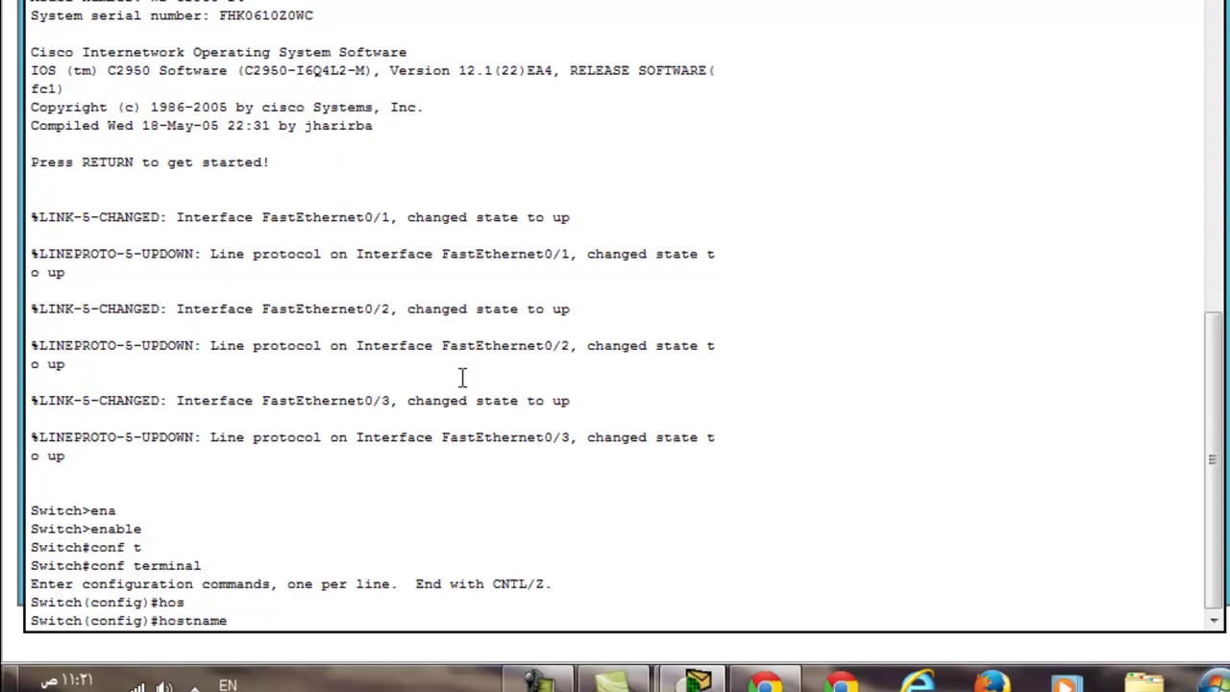
pyautogui.write('HAIL')
pyautogui.press('Return')
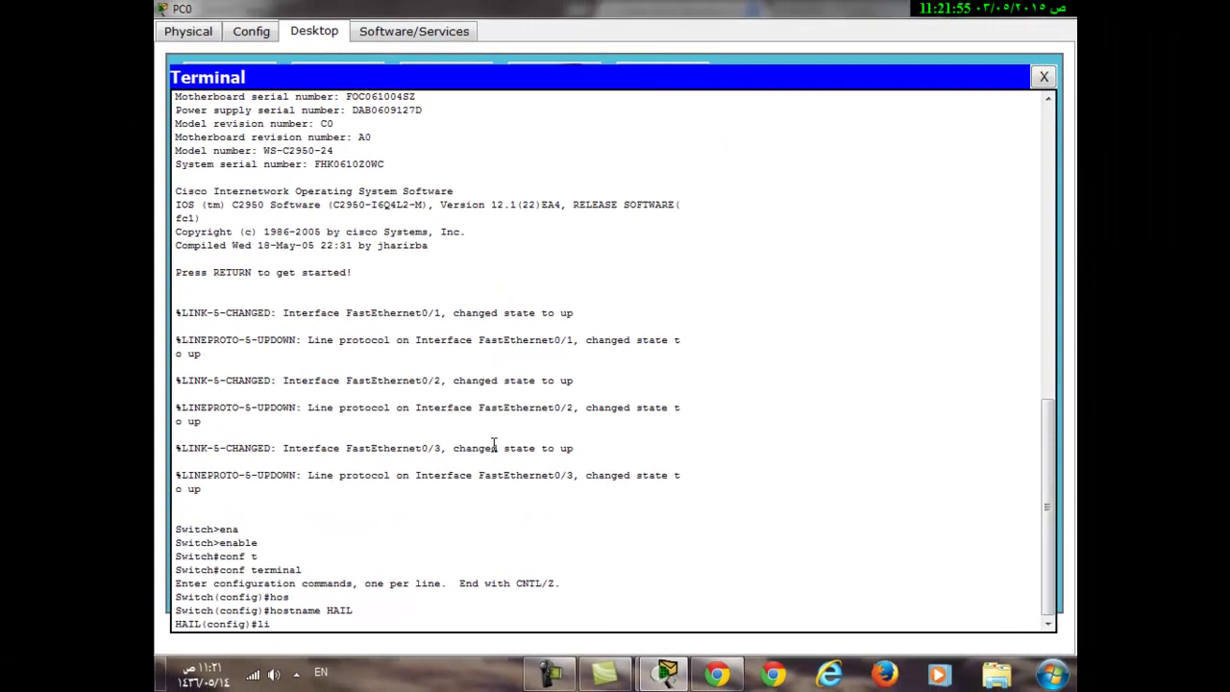
pyautogui.write('lin')
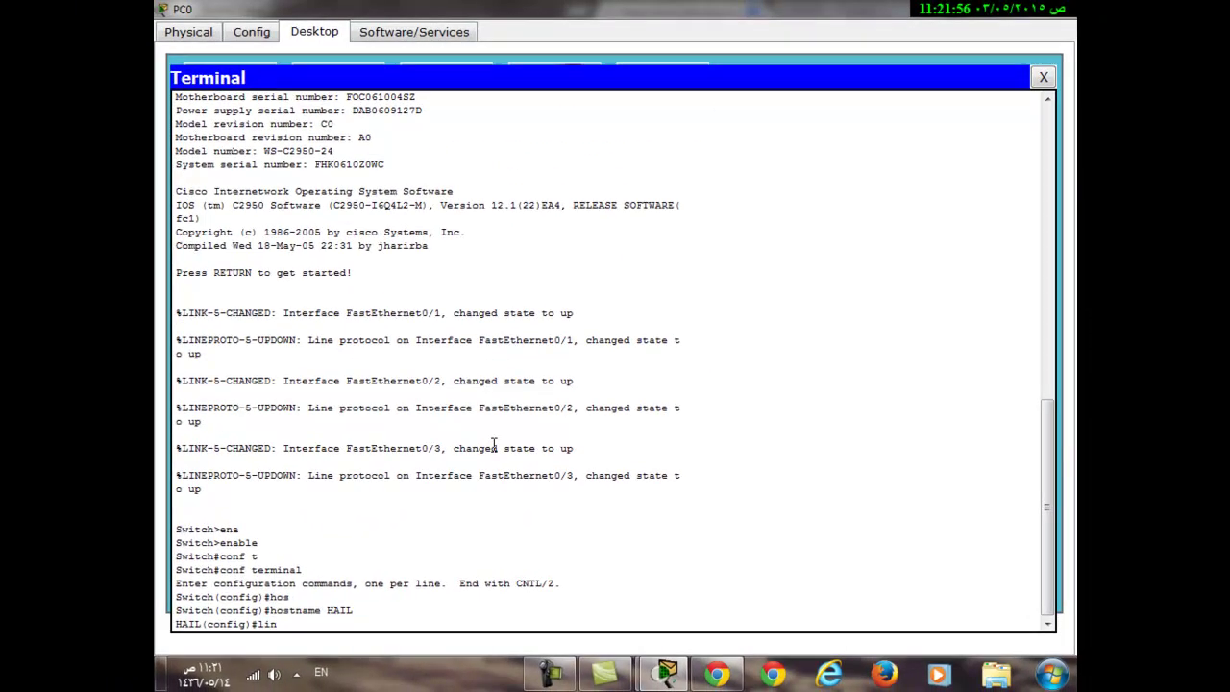
pyautogui.write('e c')
# Set a password and require login on line console 0
pyautogui.press('Tab')
pyautogui.write('0')
pyautogui.press('Return')
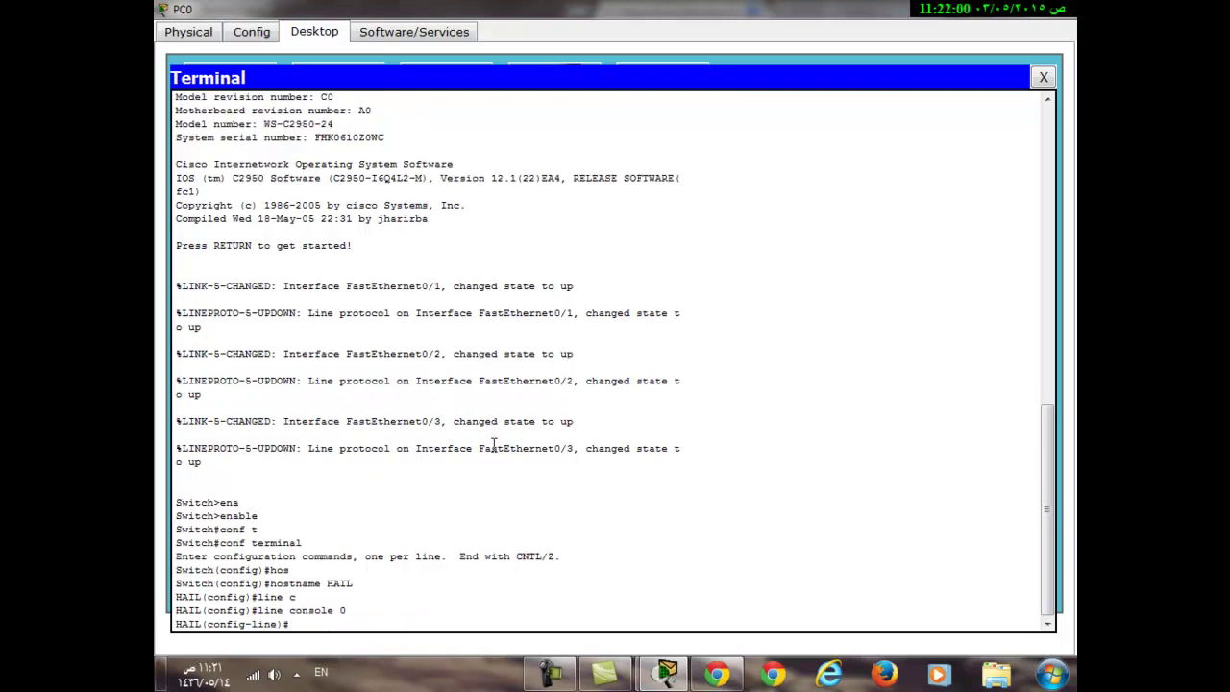
pyautogui.write('pass')
pyautogui.press('Tab')
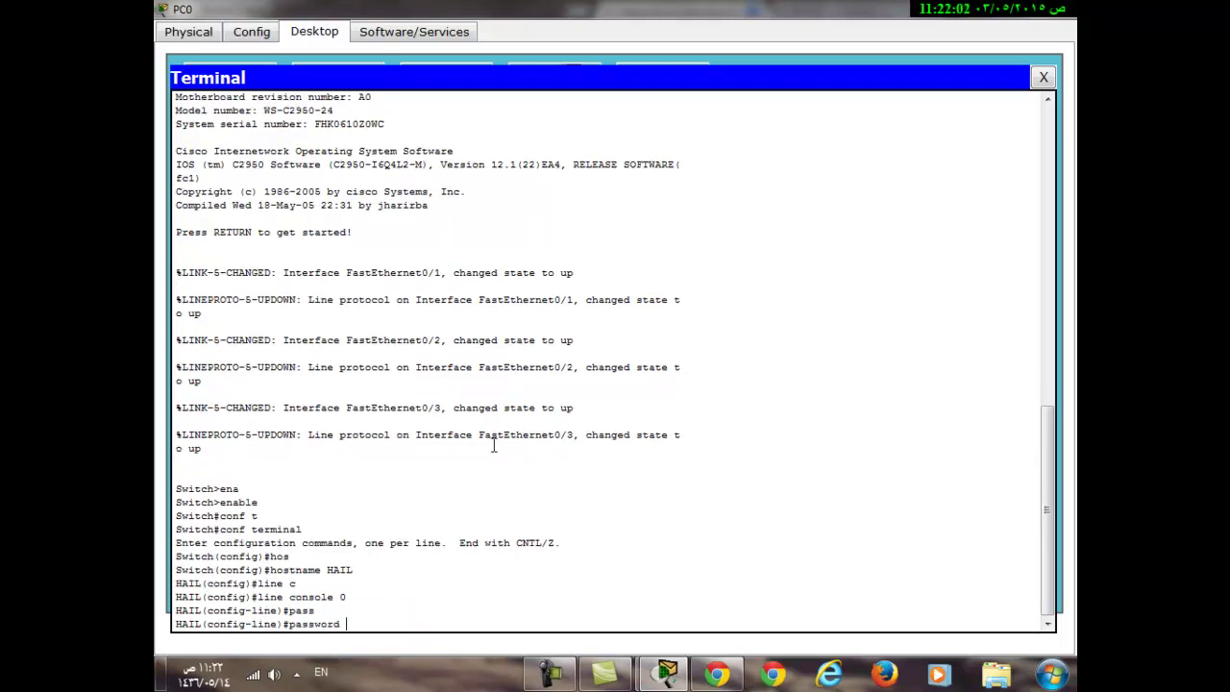
pyautogui.write('cisco')
pyautogui.press('Return')
pyautogui.write('login')
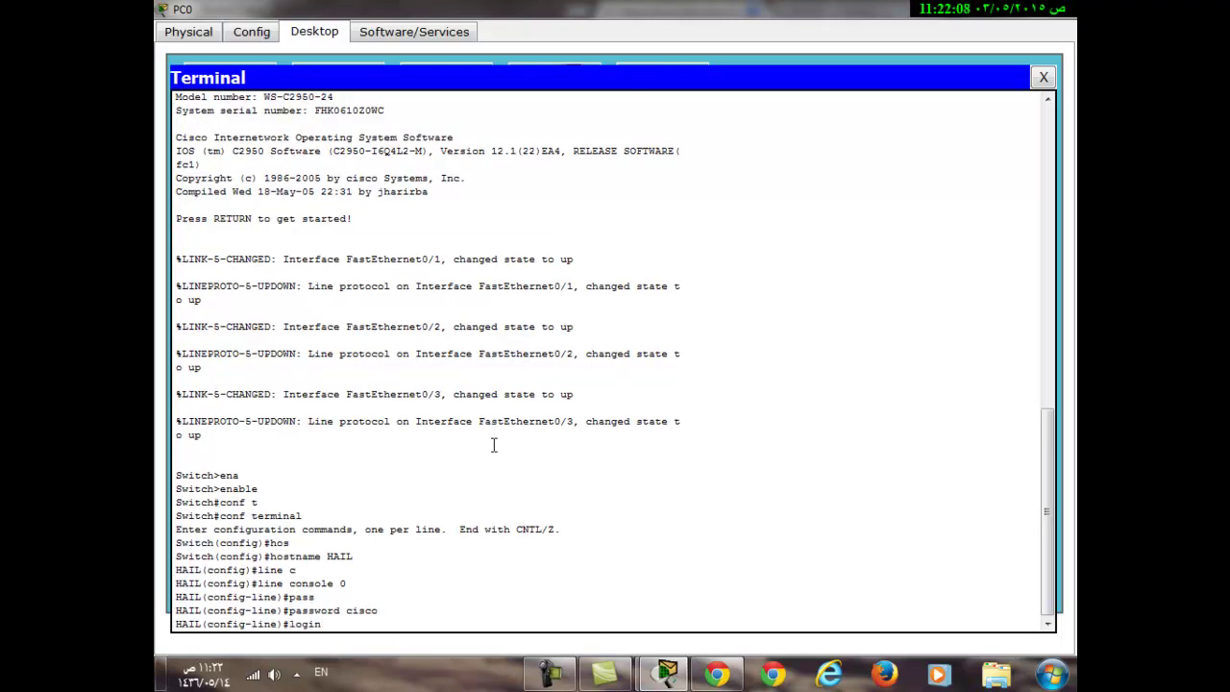
pyautogui.press('Return')
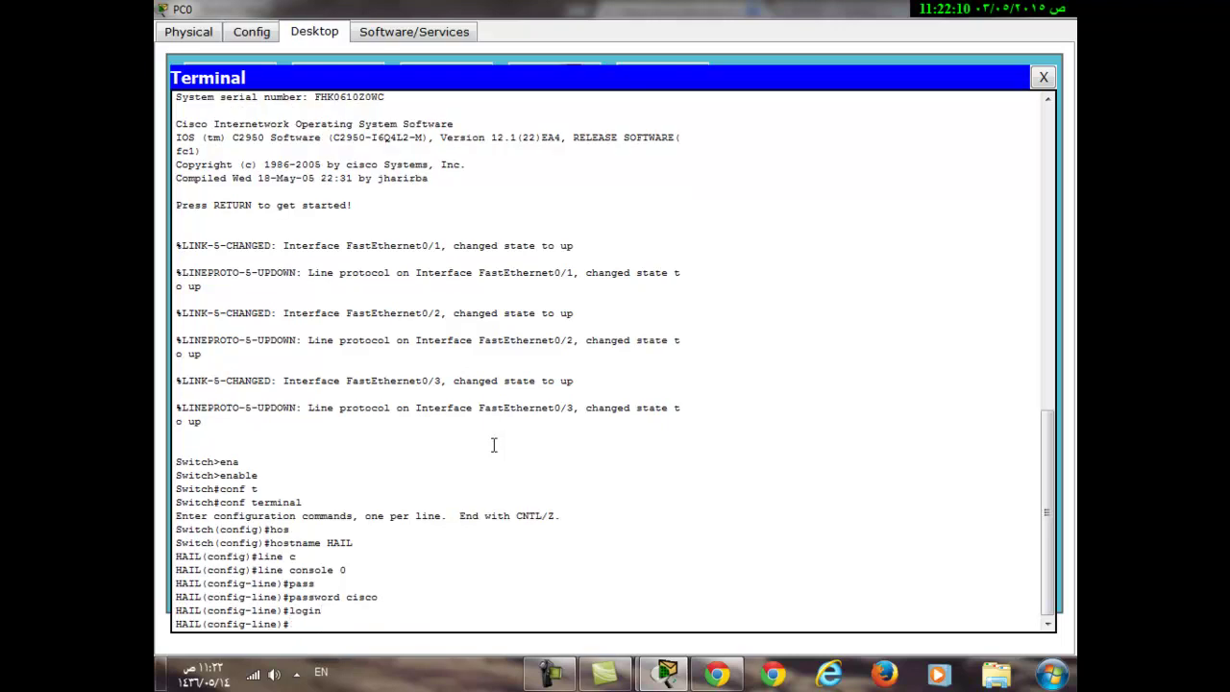
# Apply the same password and login requirement to line vty 0 15
pyautogui.write('line vty 0 15')
pyautogui.press('Return')
pyautogui.press('Up')
pyautogui.press('Up')
pyautogui.press('Up')
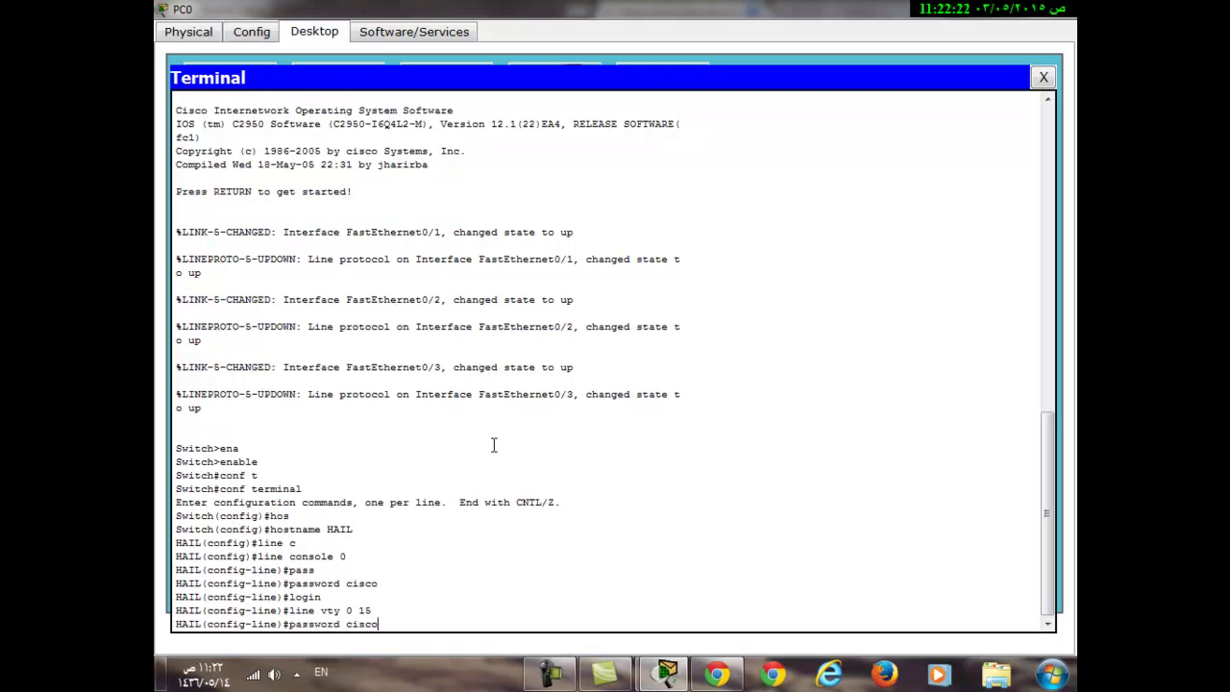
pyautogui.press('Return')
pyautogui.press('Up')
pyautogui.press('Up')
pyautogui.press('Up')
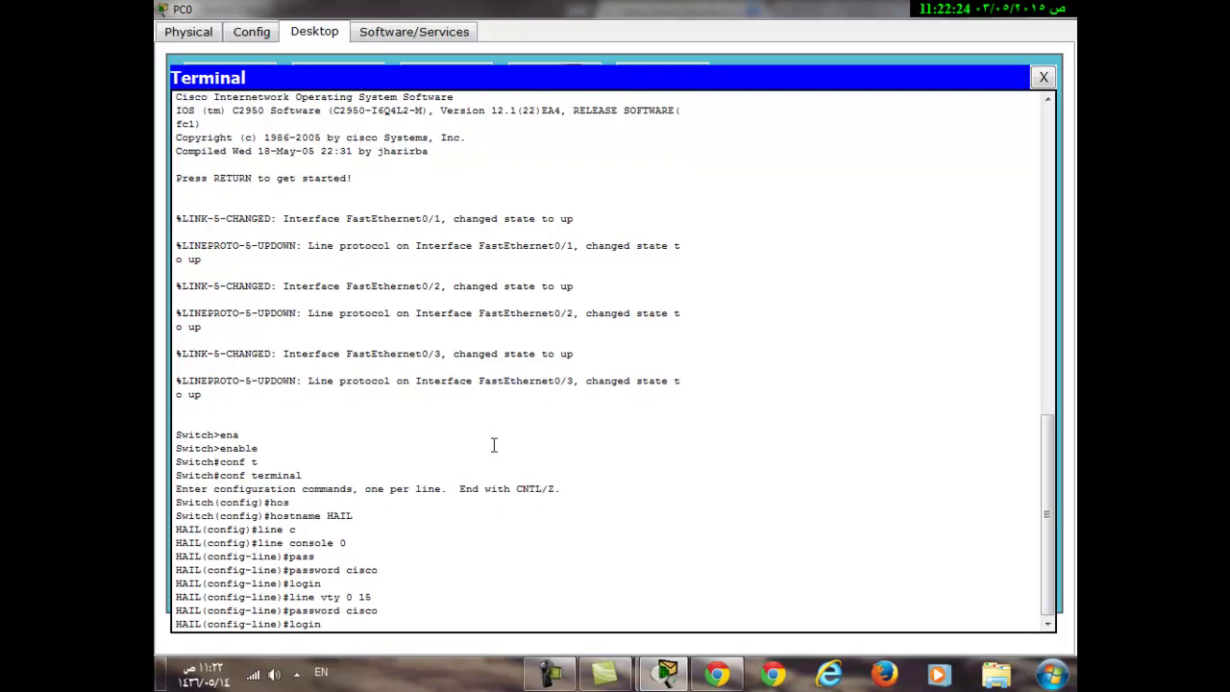
pyautogui.press('Return')
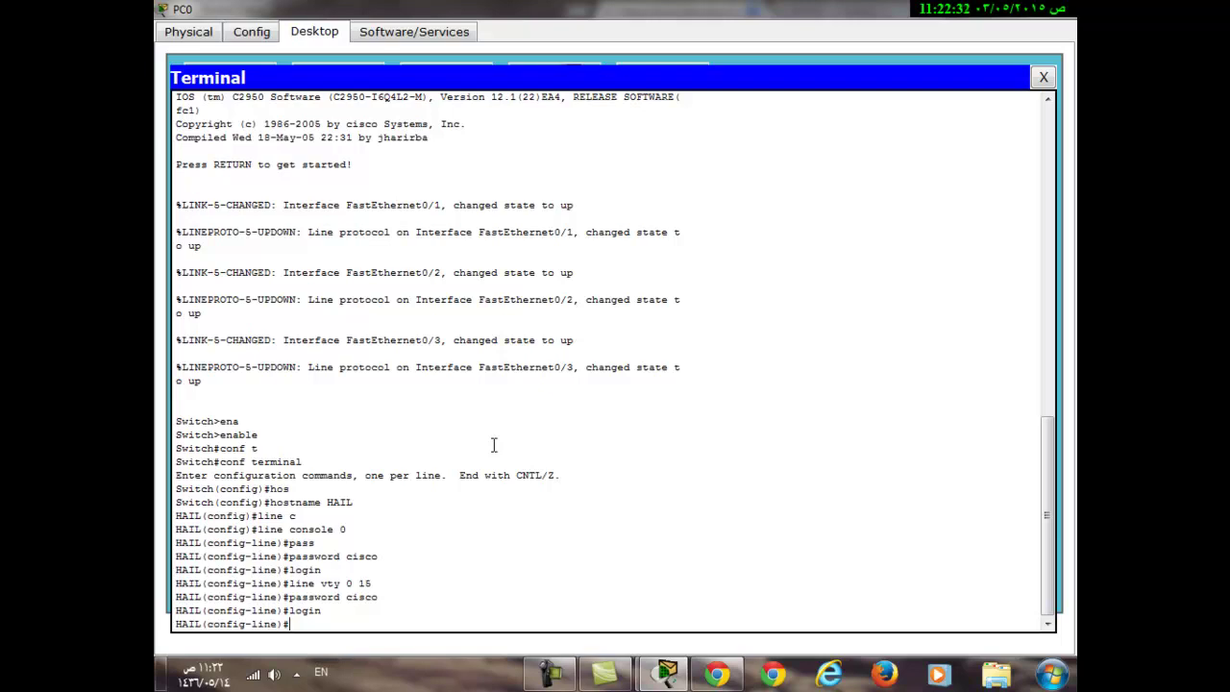
# Return to global configuration and set the plain enable password
pyautogui.write('exit')
pyautogui.press('Return')
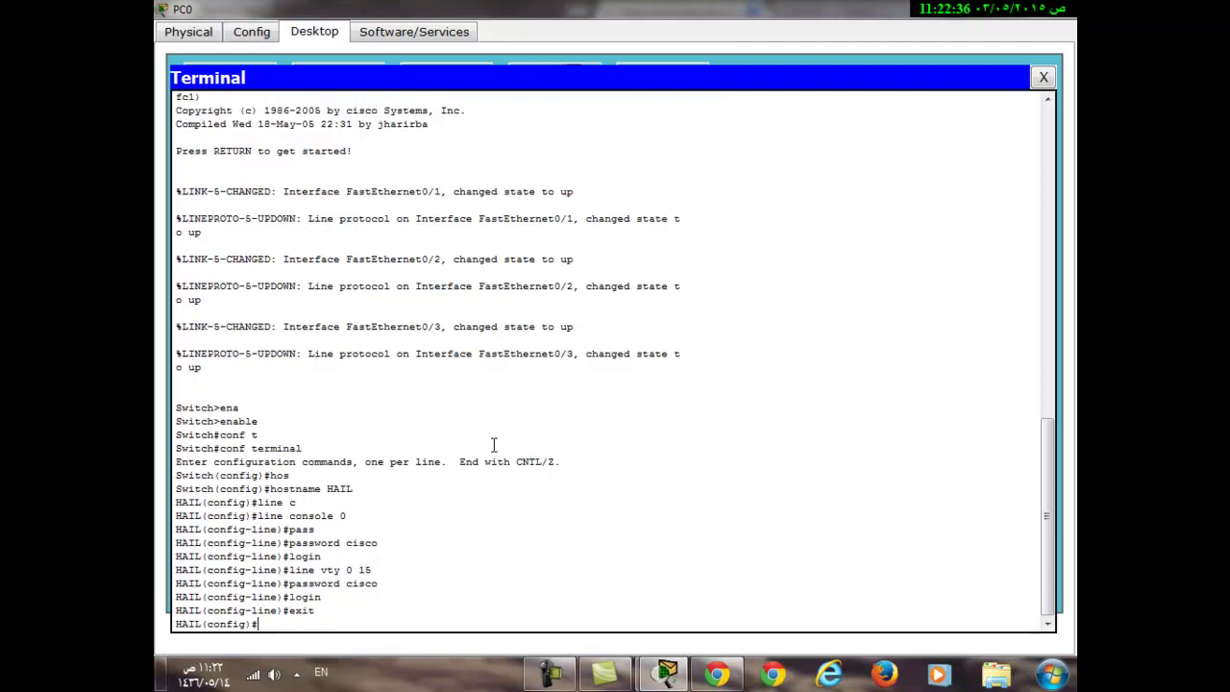
pyautogui.write('ena')
pyautogui.press('Tab')
pyautogui.write('pass')
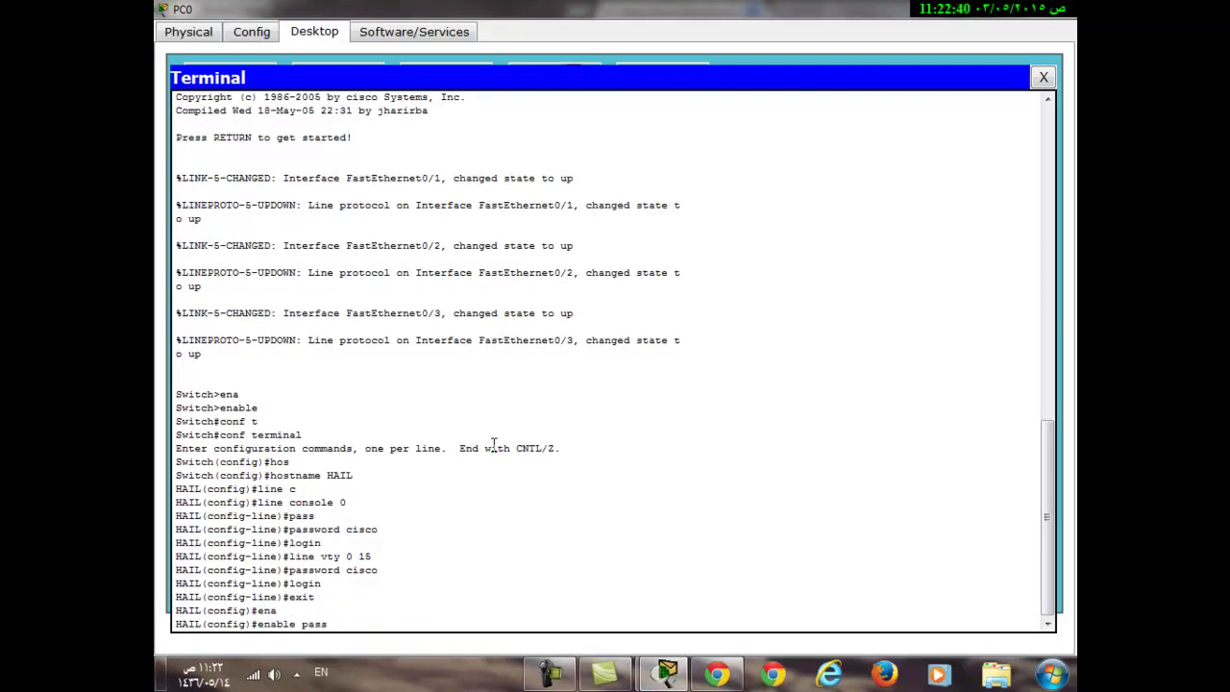
pyautogui.press('Tab')
pyautogui.write('cisco')
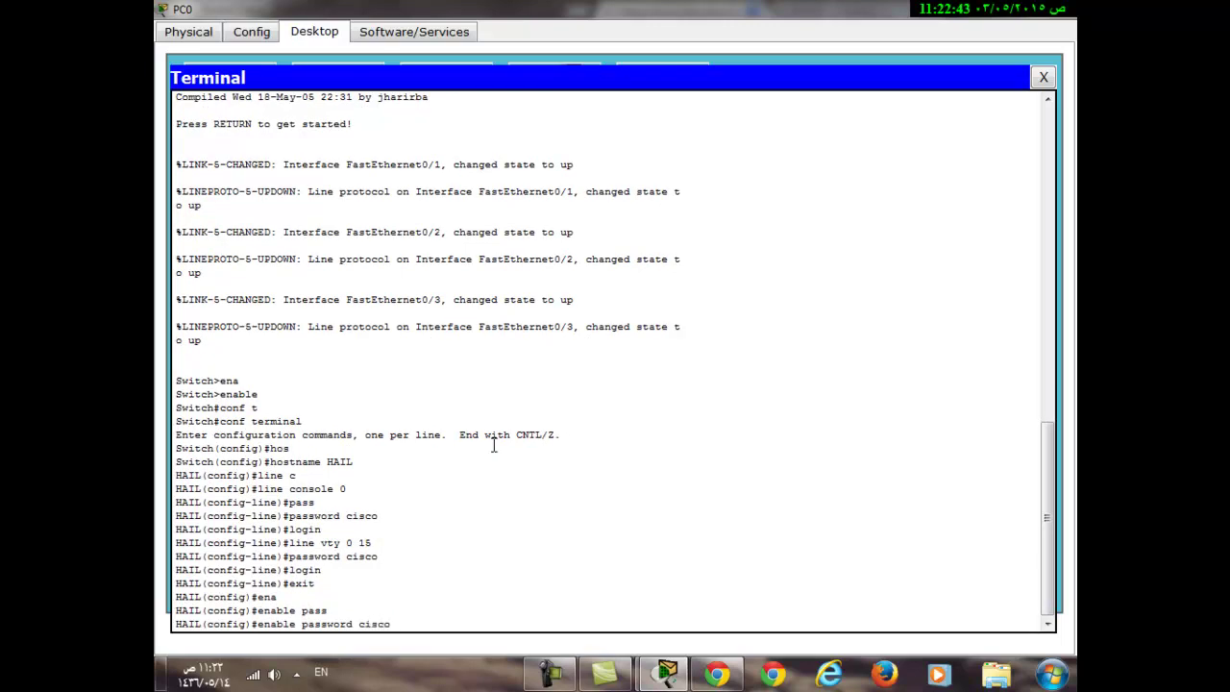
pyautogui.press('Return')
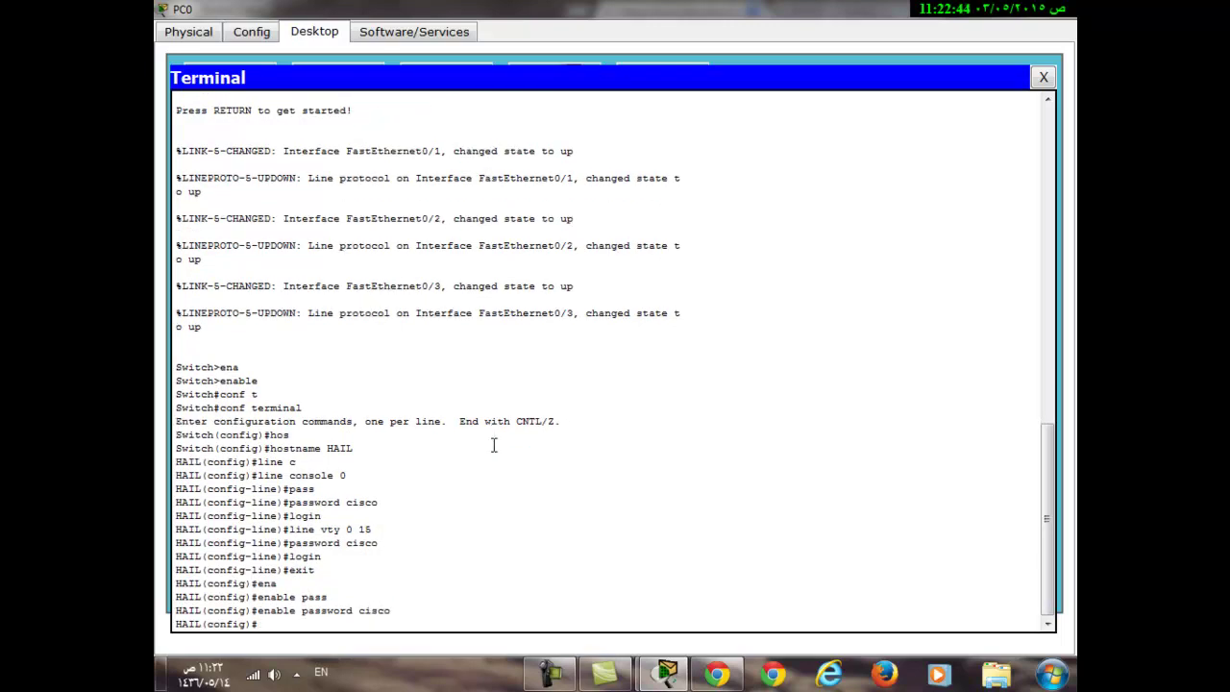
# Set the encrypted enable secret on HAIL
pyautogui.write('ena')
pyautogui.press('Tab')
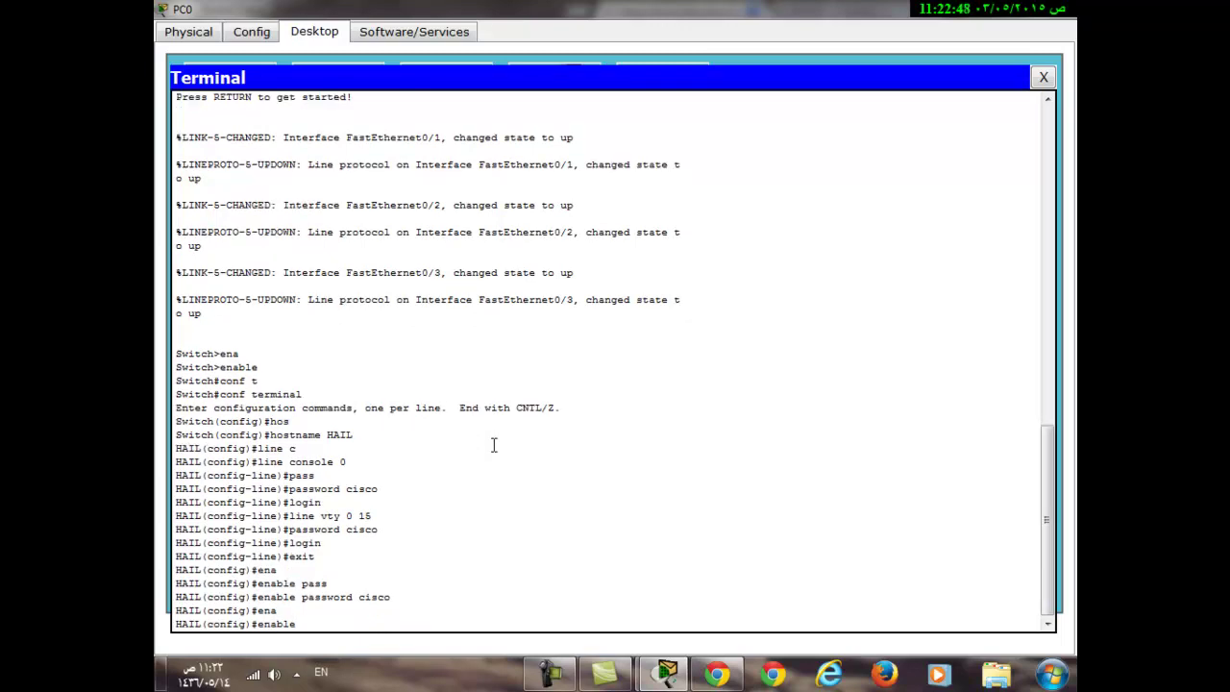
pyautogui.write('se')
pyautogui.press('Tab')
pyautogui.write('class')
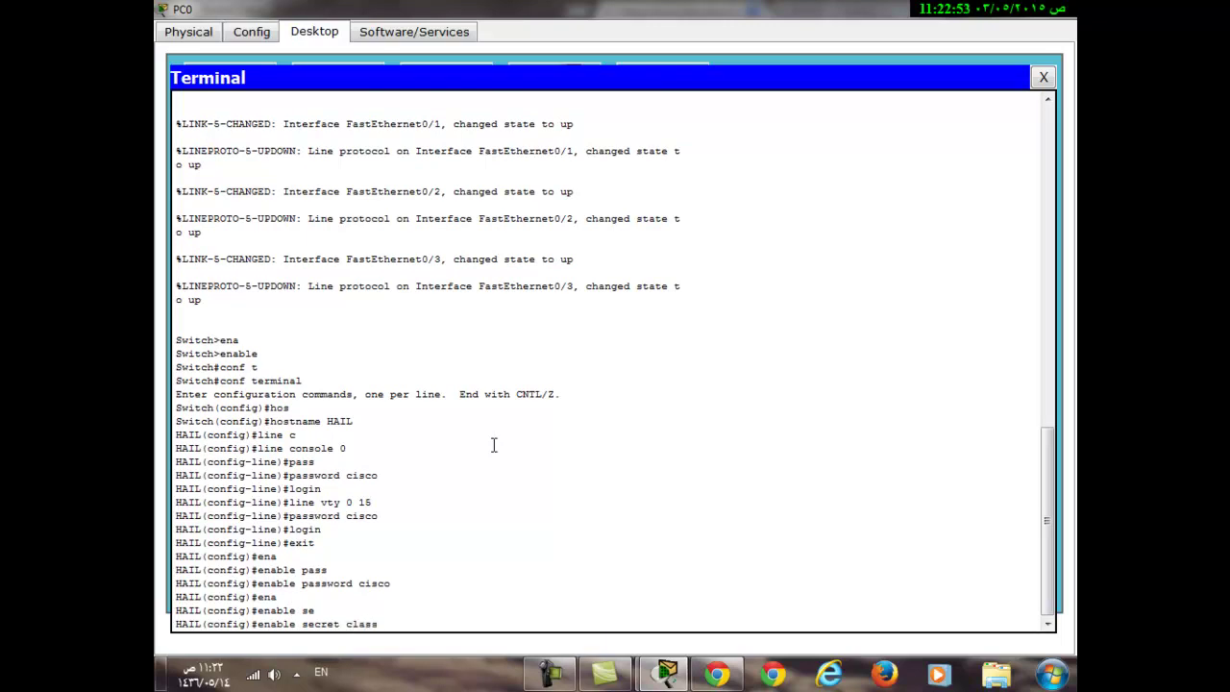
pyautogui.press('Return')
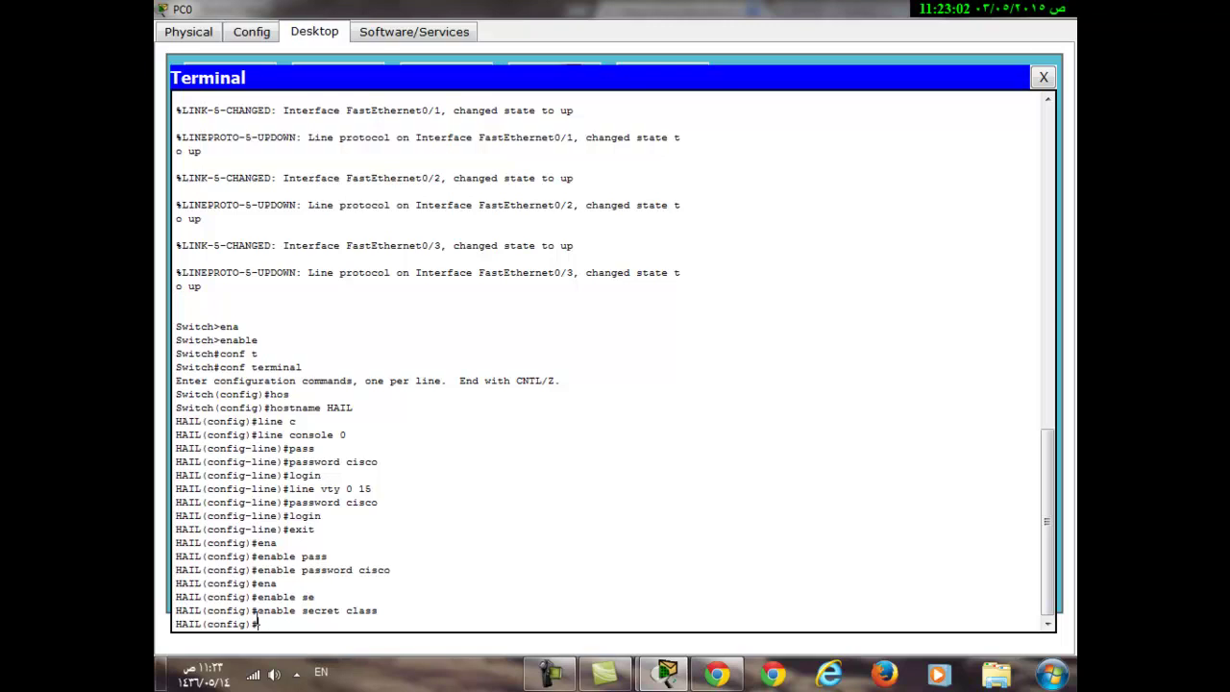
# Highlight the enable password and enable secret lines in the console output
pyautogui.moveTo(255, 572); pyautogui.dragTo(391, 573)
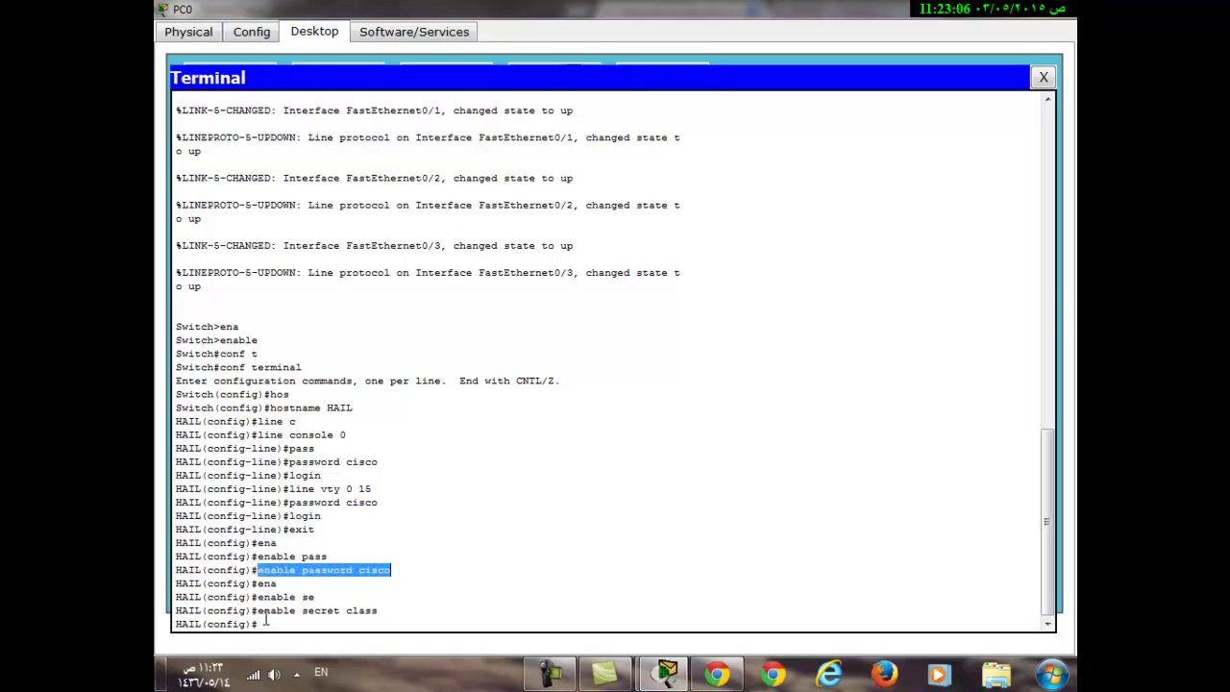
pyautogui.moveTo(257, 611); pyautogui.dragTo(381, 609)
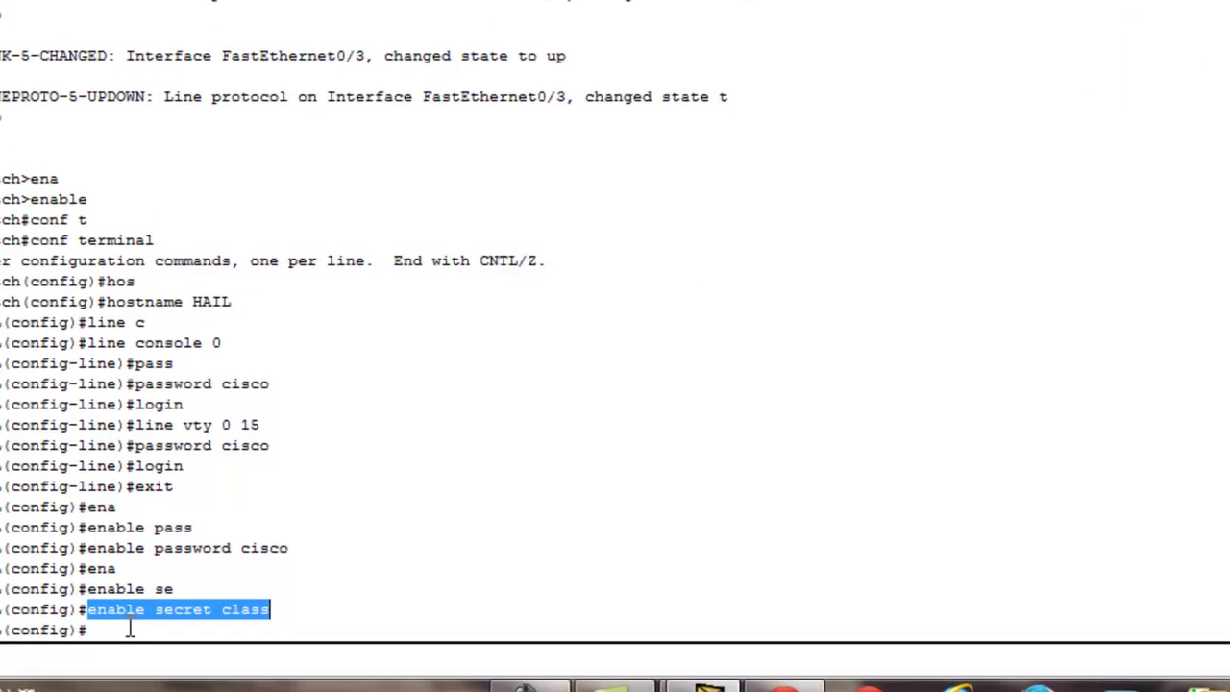
pyautogui.doubleClick(252, 613)
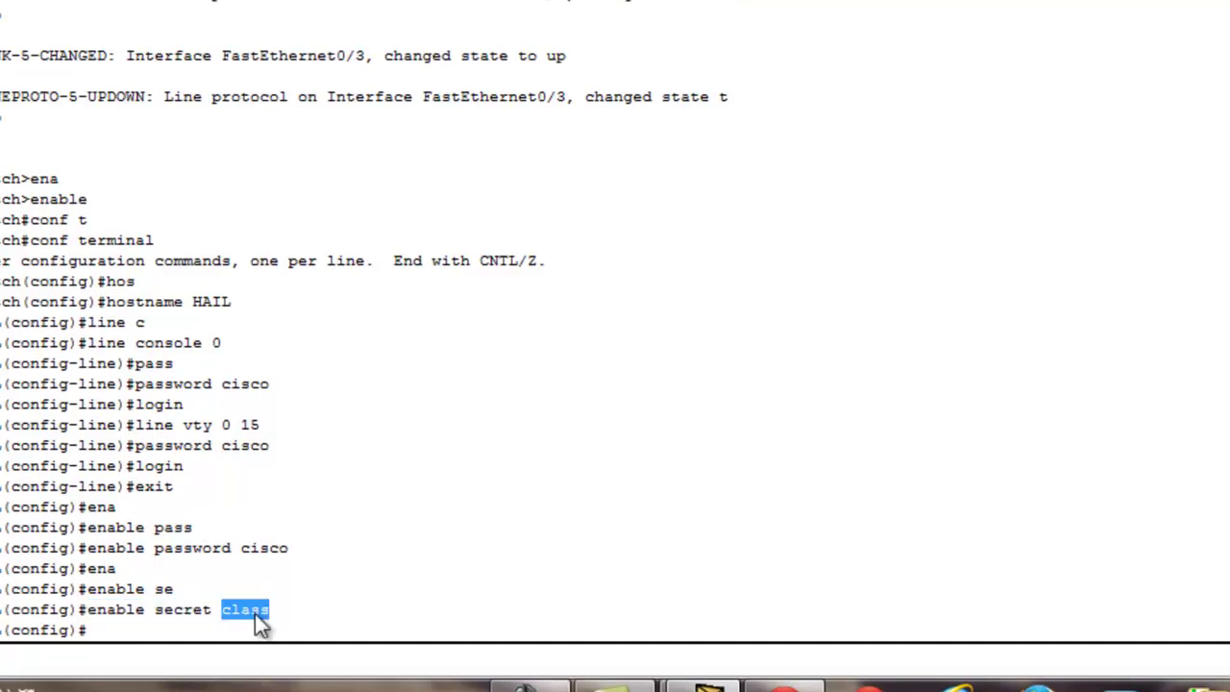
pyautogui.click(181, 631)
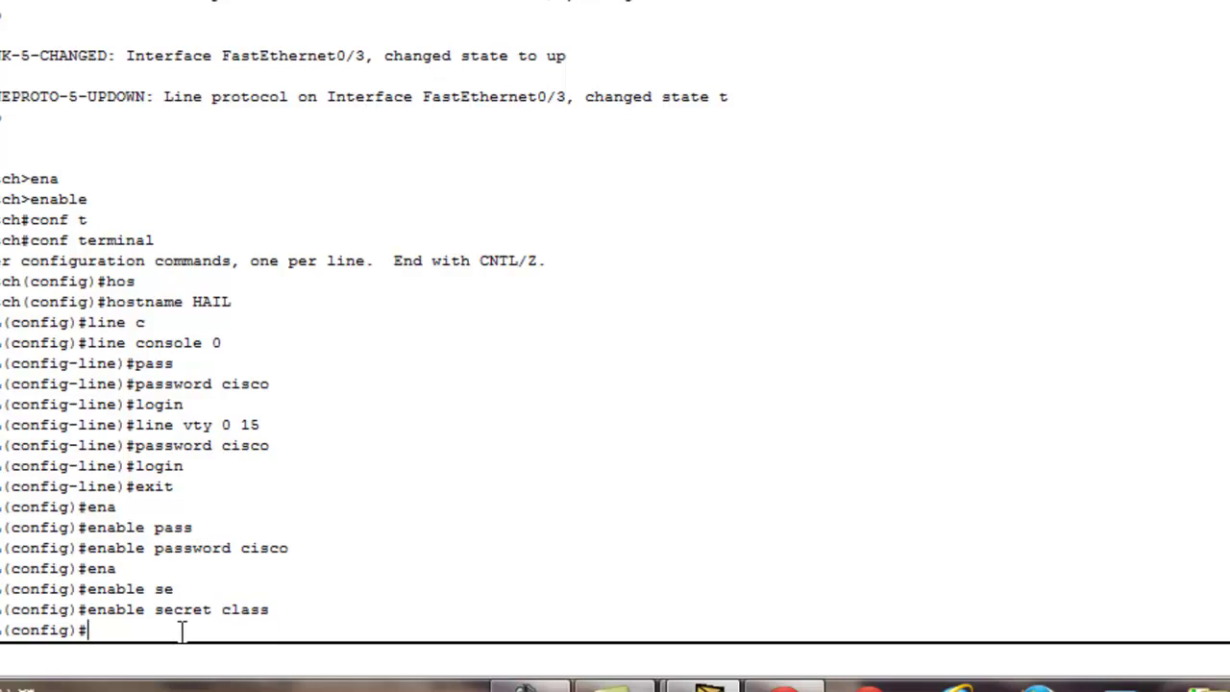
# Enable service password-encryption on HAIL
pyautogui.write('ser')
pyautogui.press('Tab')
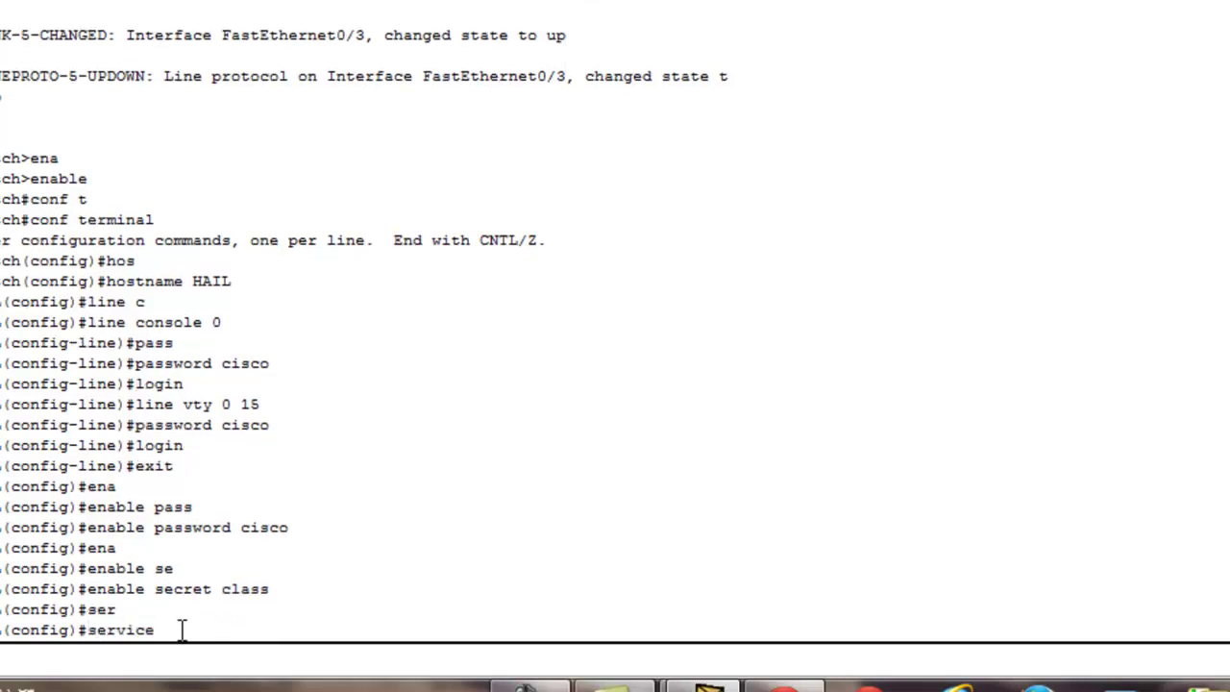
pyautogui.write('pass')
pyautogui.press('Tab')
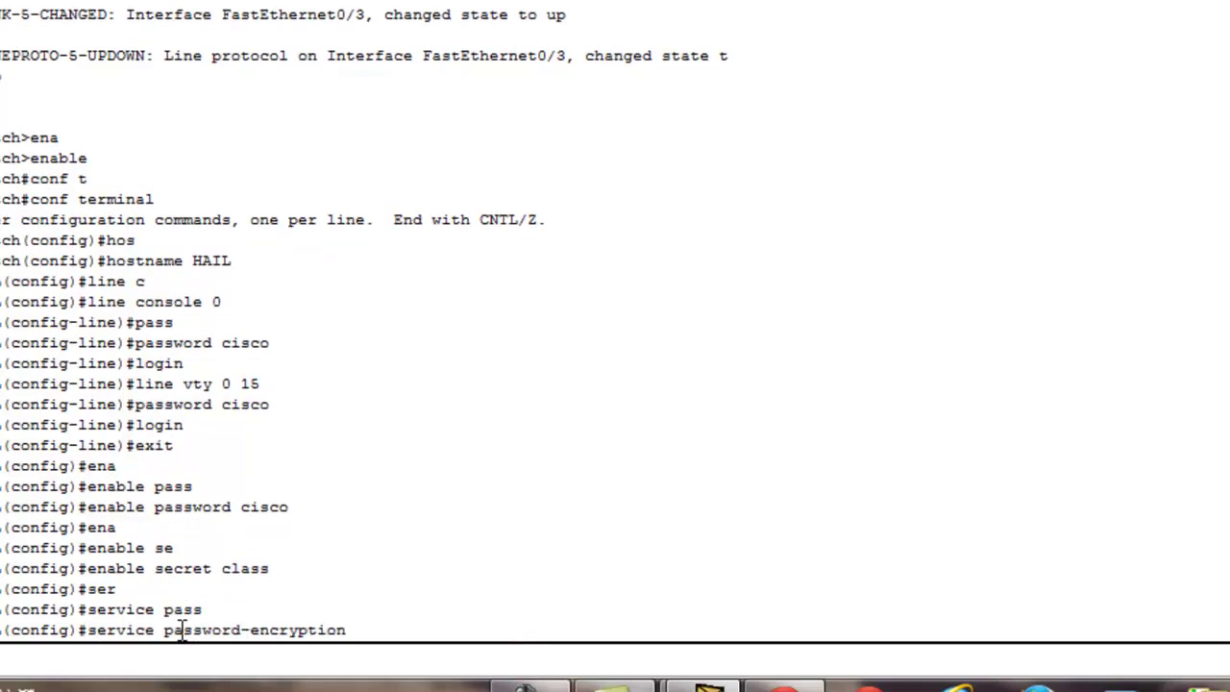
pyautogui.press('Return')
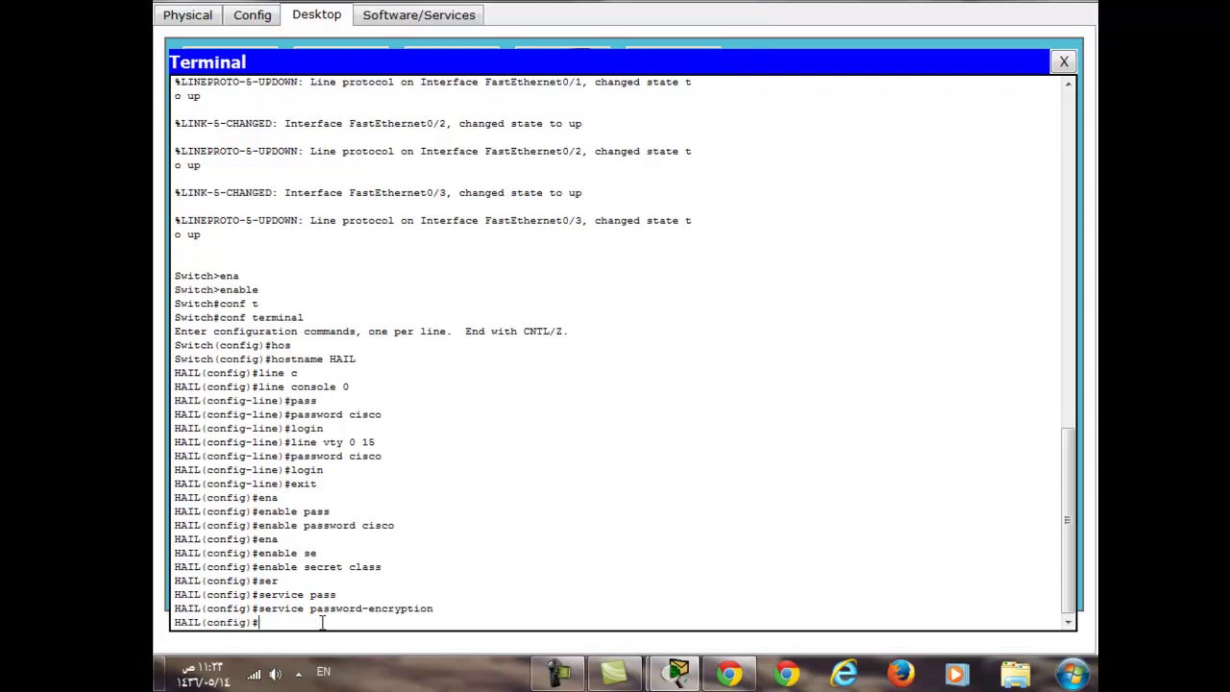
# Start typing the mac-address-table static command on HAIL
pyautogui.write('mac-')
pyautogui.press('Tab')
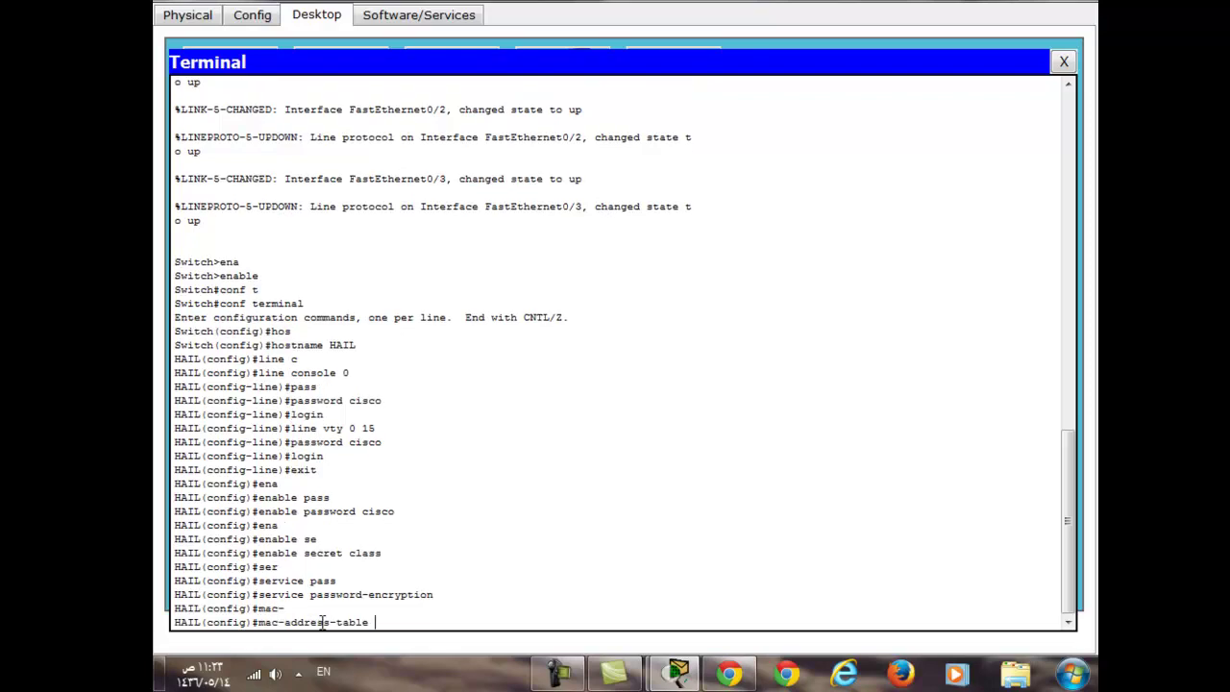
pyautogui.write('sta')
pyautogui.press('Tab')
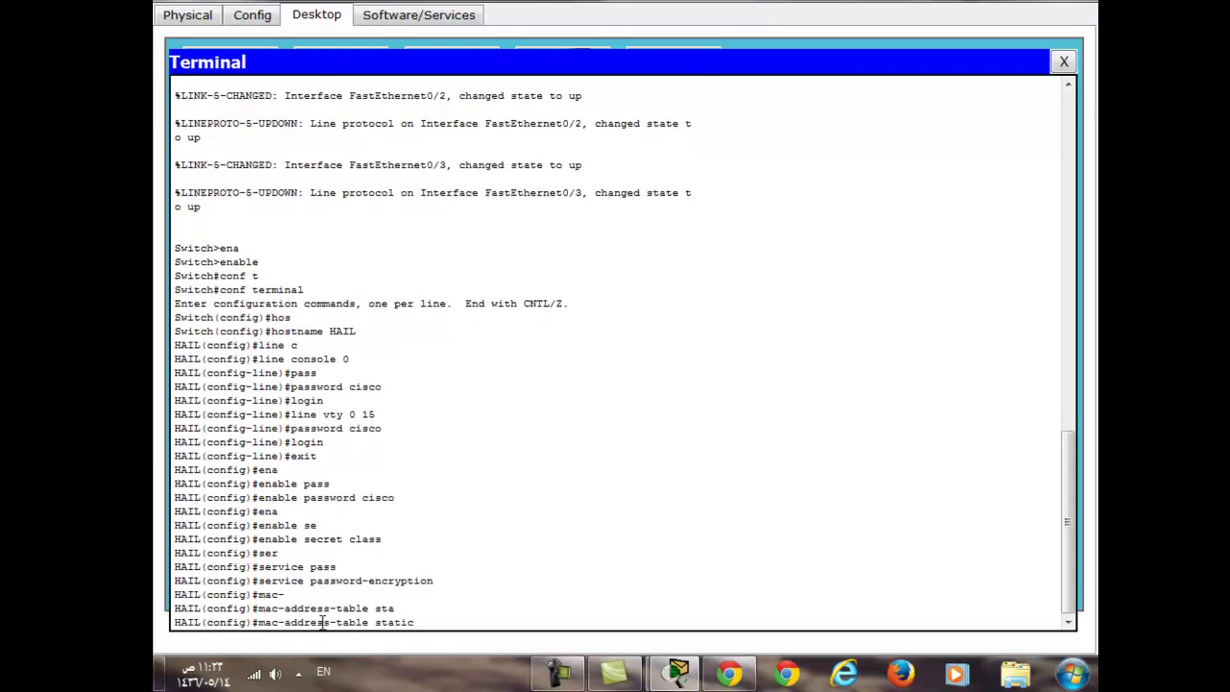
# Copy PC0's FastEthernet MAC address 000A.4102.9DB6 from its Config tab
pyautogui.click(277, 17)
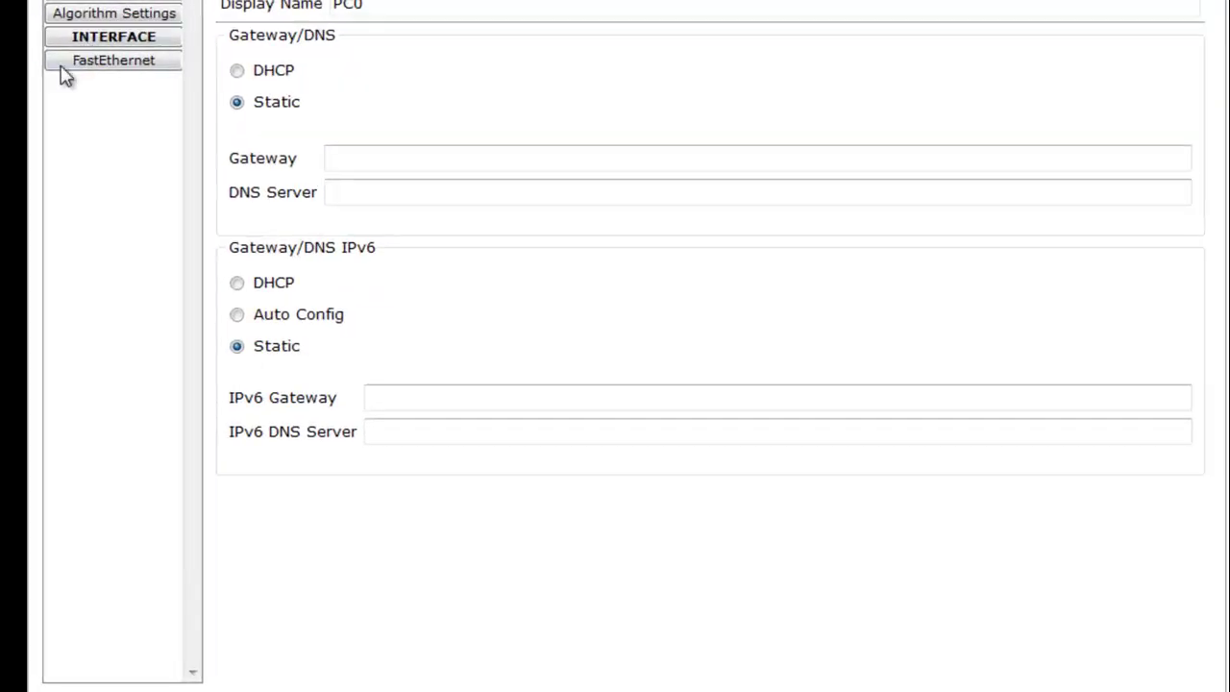
pyautogui.click(112, 67)
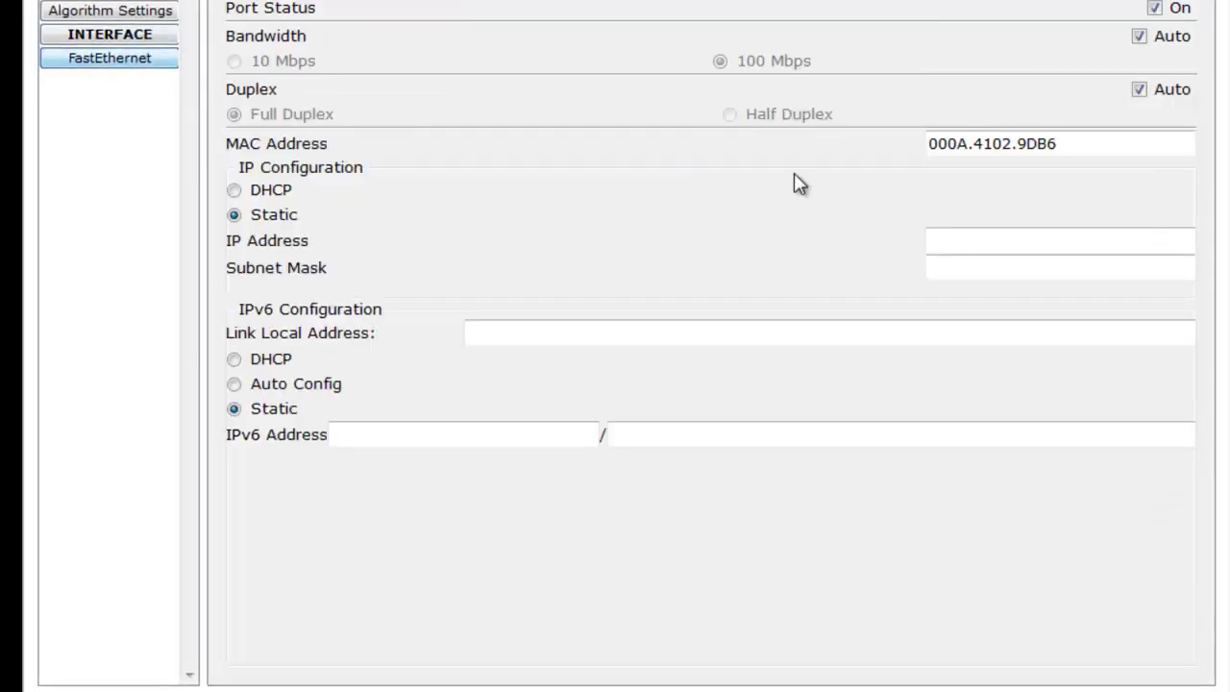
pyautogui.doubleClick(999, 142)
pyautogui.rightClick(1018, 146)
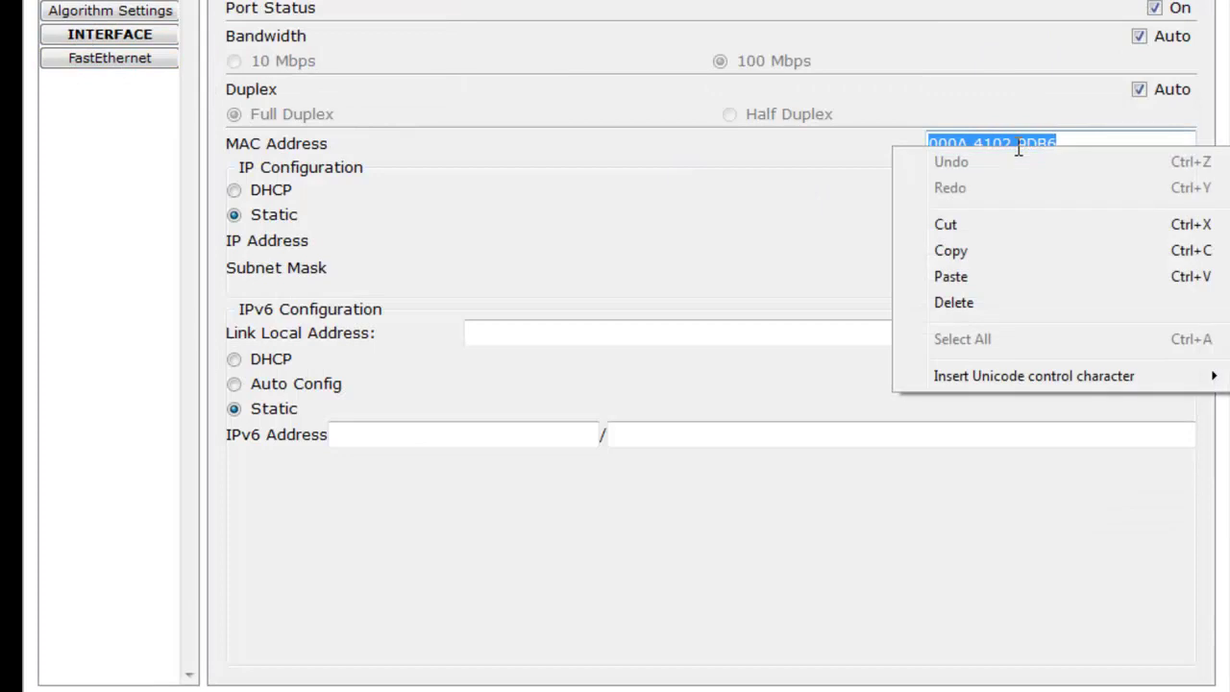
pyautogui.click(985, 259)
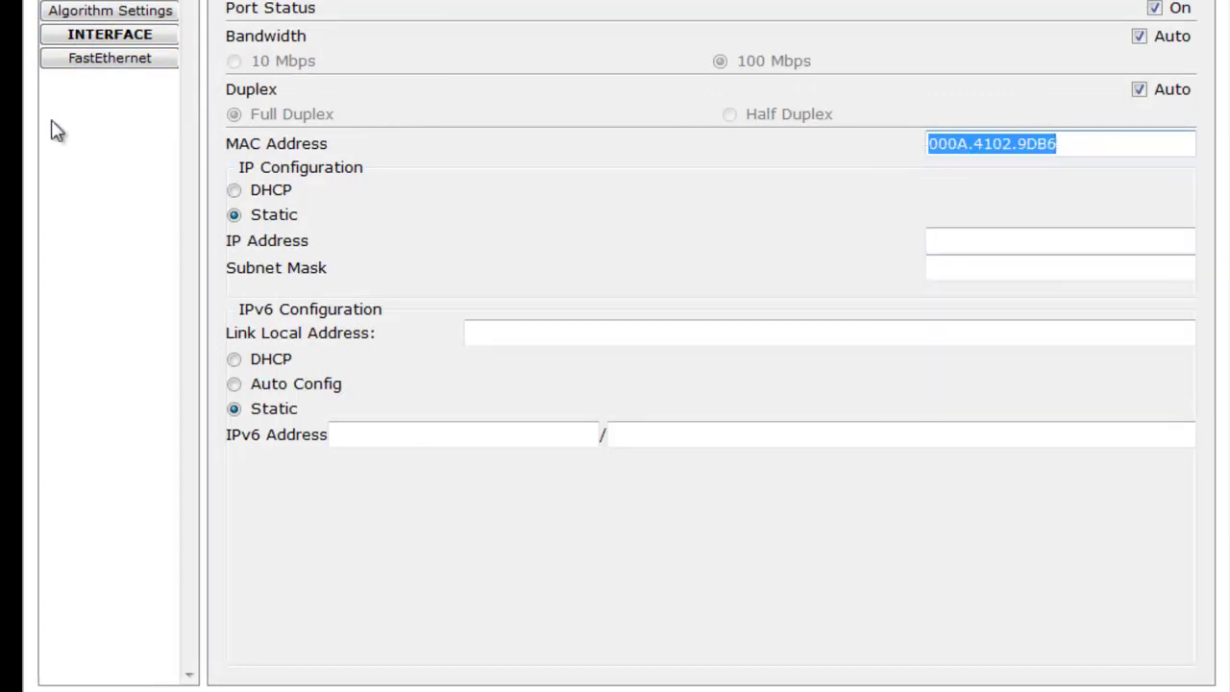
pyautogui.click(242, 2)
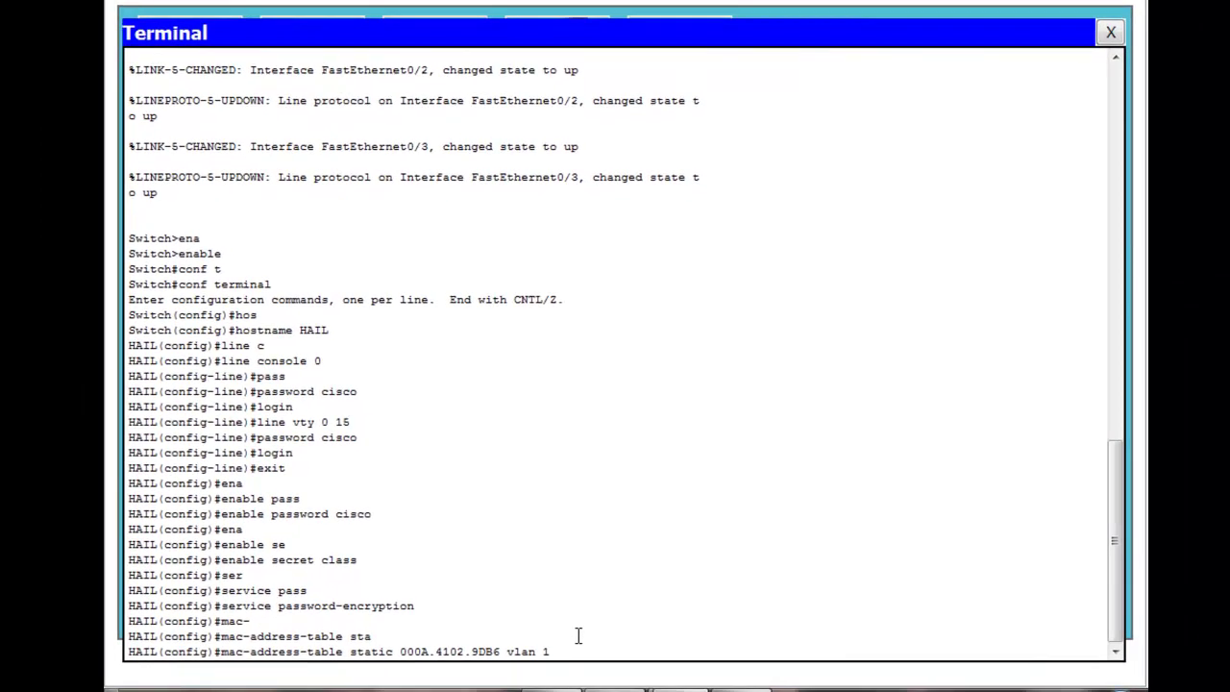
# Bind 000A.4102.9DB6 to vlan 1 on fa 0/2, adding the missing 'int' keyword after the error
pyautogui.write('fa 0/2')
pyautogui.press('Return')
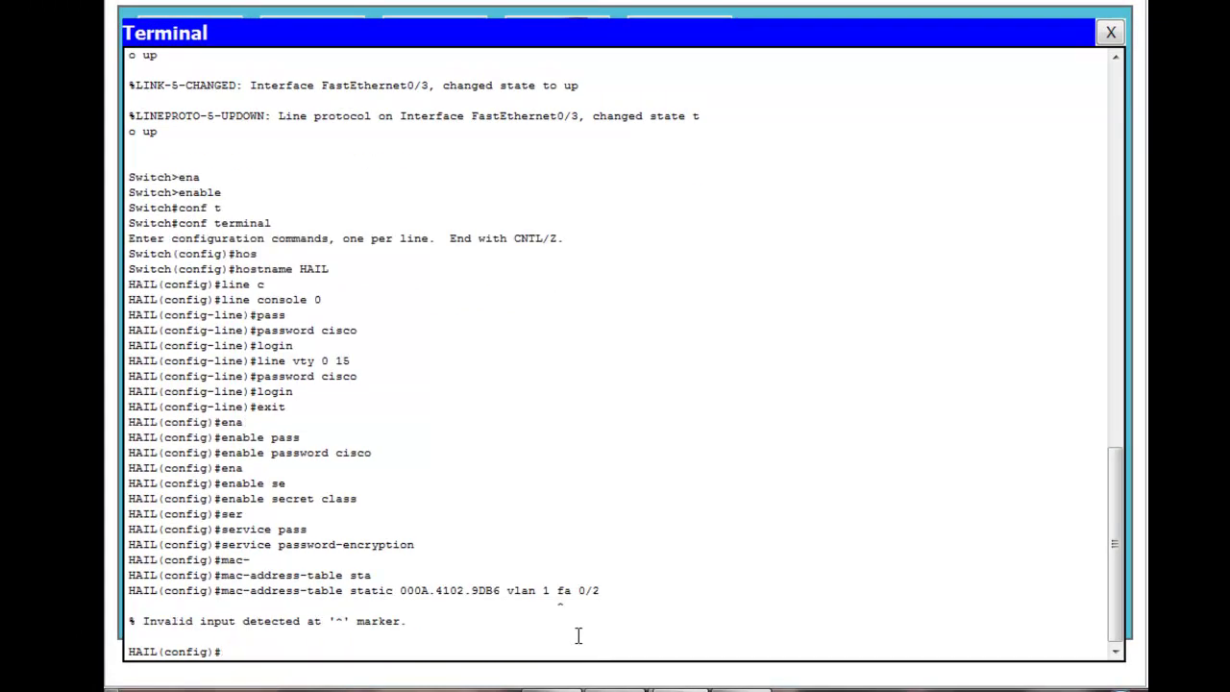
pyautogui.press('Up')
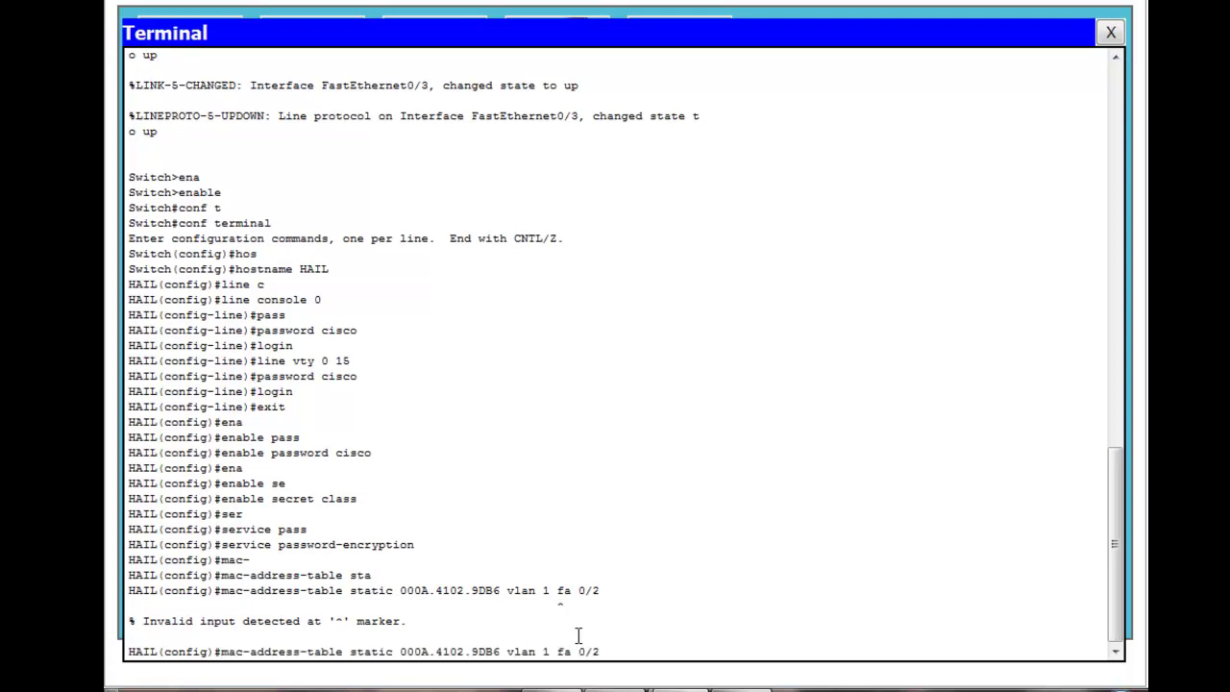
pyautogui.doubleClick(556, 590)
pyautogui.click(563, 605)
pyautogui.press('Left')
pyautogui.press('Left')
pyautogui.press('Left')
pyautogui.press('Left')
pyautogui.press('Left')
pyautogui.write('int')
pyautogui.press('Return')
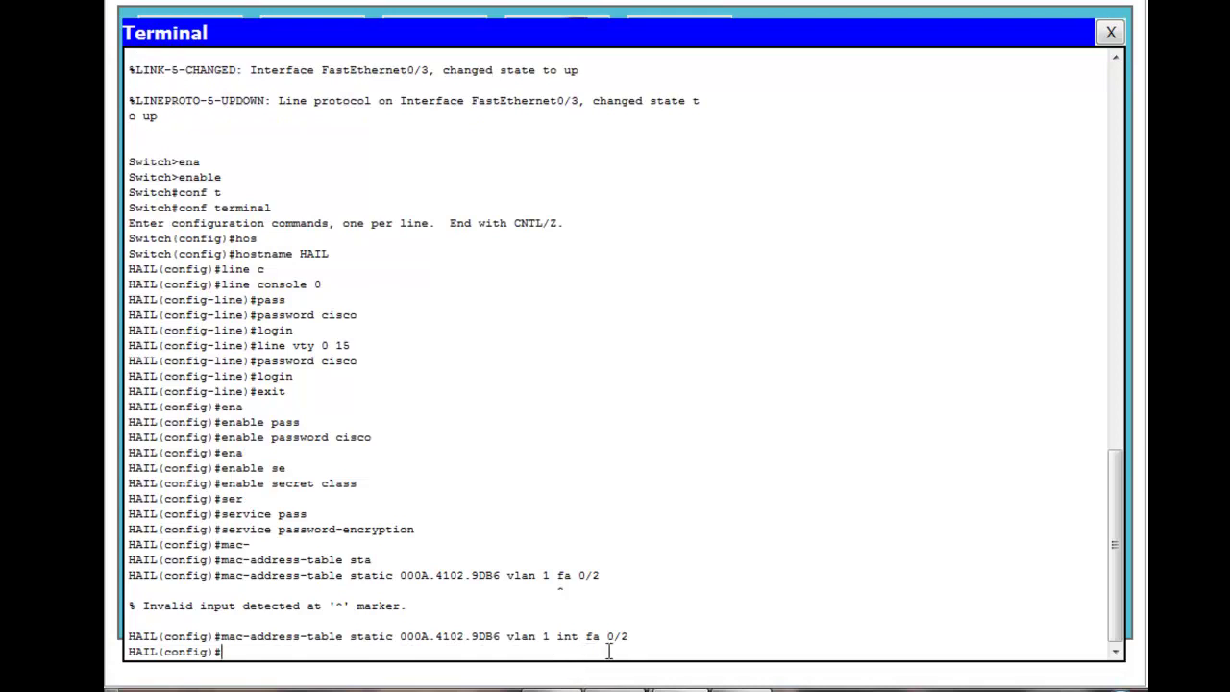
pyautogui.press('Up')
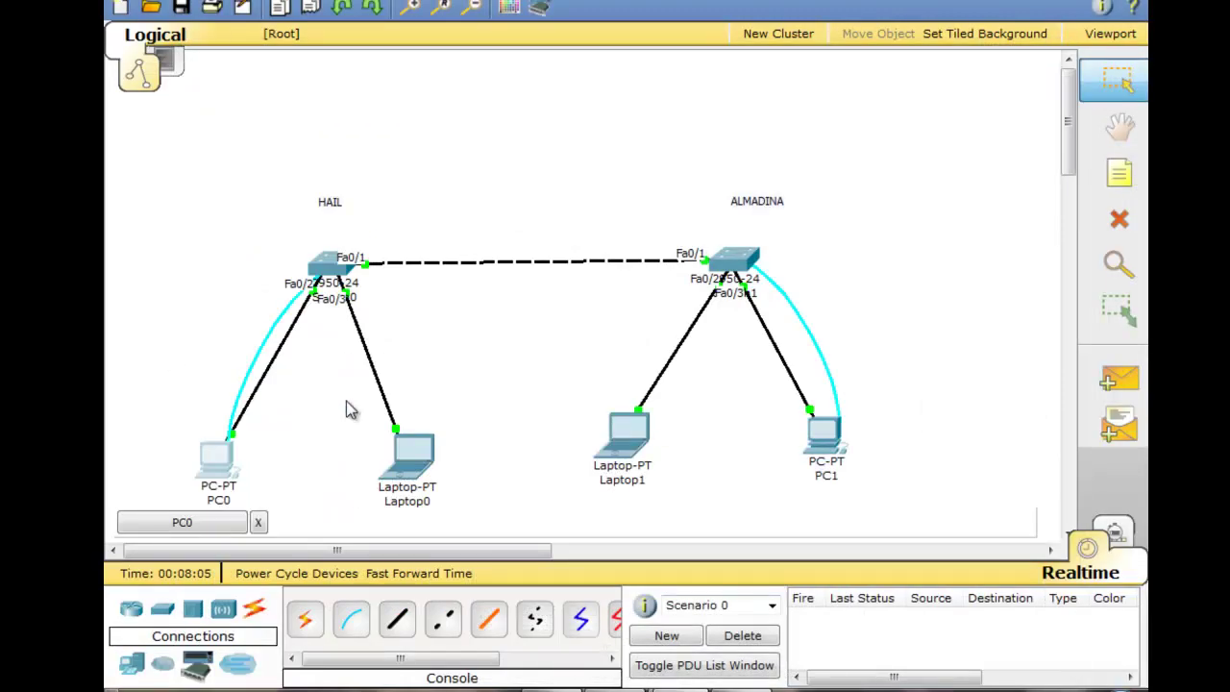
# Copy Laptop0's FastEthernet MAC address 0002.174A.073C from its Config settings, then close Laptop0's window
pyautogui.moveTo(408, 454)
pyautogui.mouseDown()
pyautogui.moveTo(470, 407)
pyautogui.moveTo(474, 432)
pyautogui.moveTo(439, 459)
pyautogui.moveTo(451, 461)
pyautogui.moveTo(482, 276)
pyautogui.moveTo(460, 111)
pyautogui.moveTo(429, 442)
pyautogui.mouseUp()
pyautogui.click(429, 442)
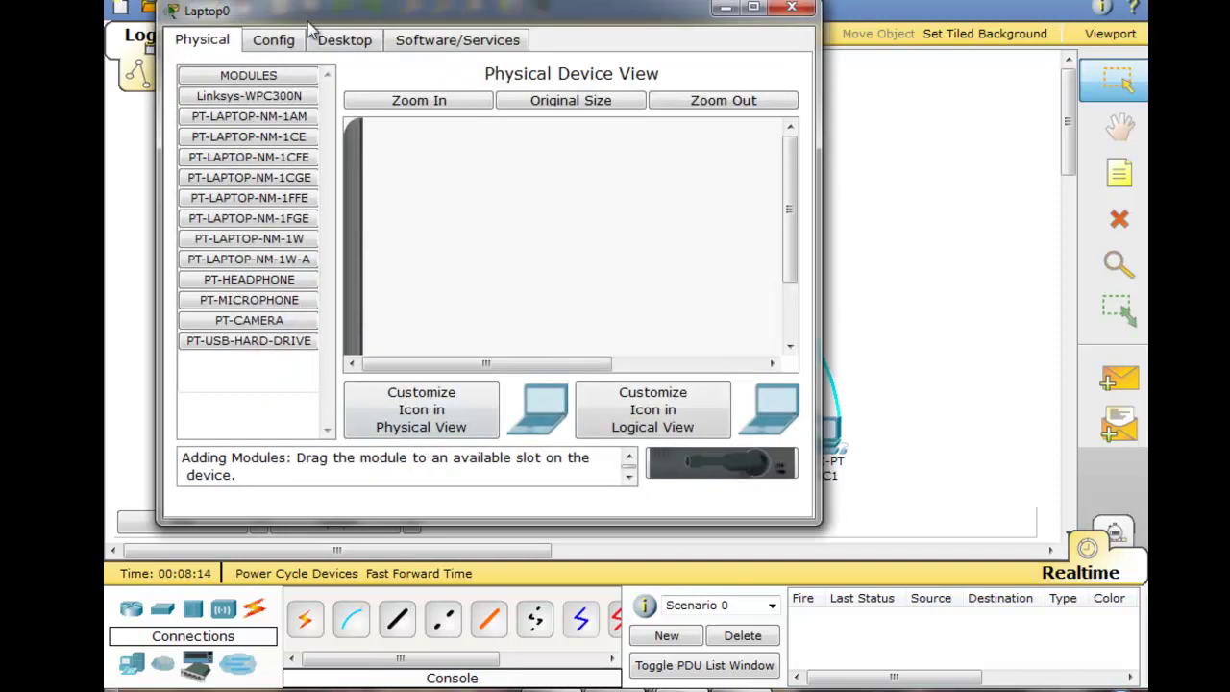
pyautogui.click(293, 45)
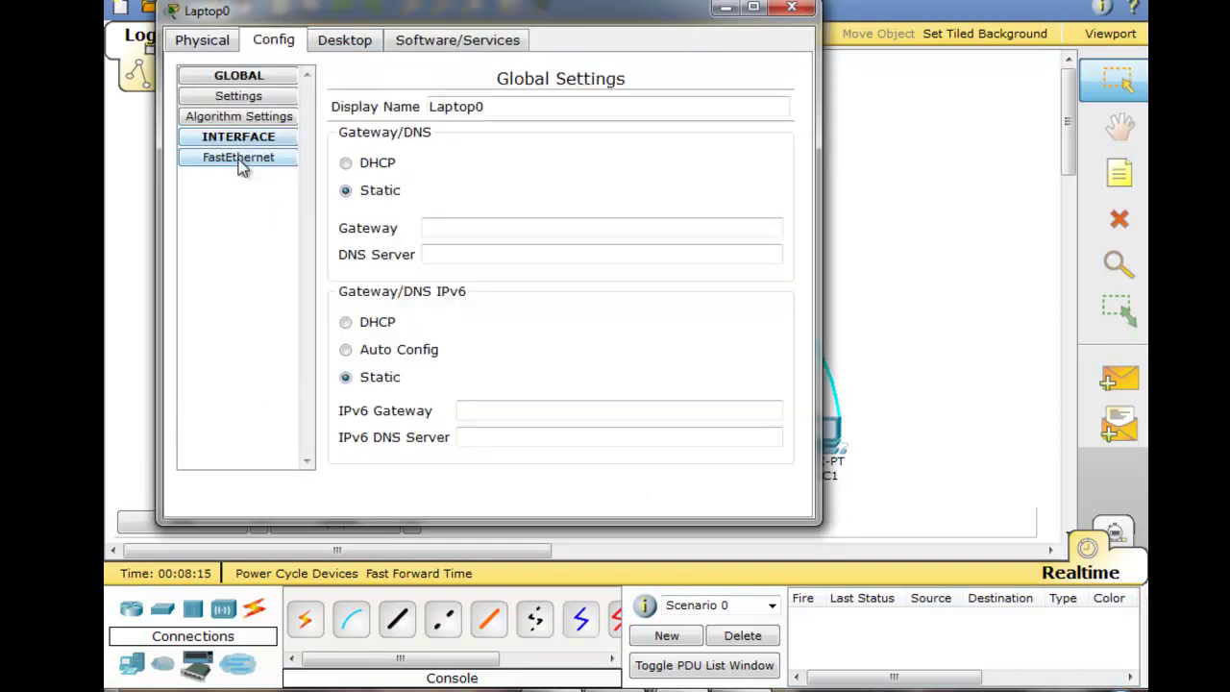
pyautogui.click(239, 157)
pyautogui.moveTo(589, 230); pyautogui.dragTo(699, 232)
pyautogui.rightClick(615, 235)
pyautogui.click(700, 324)
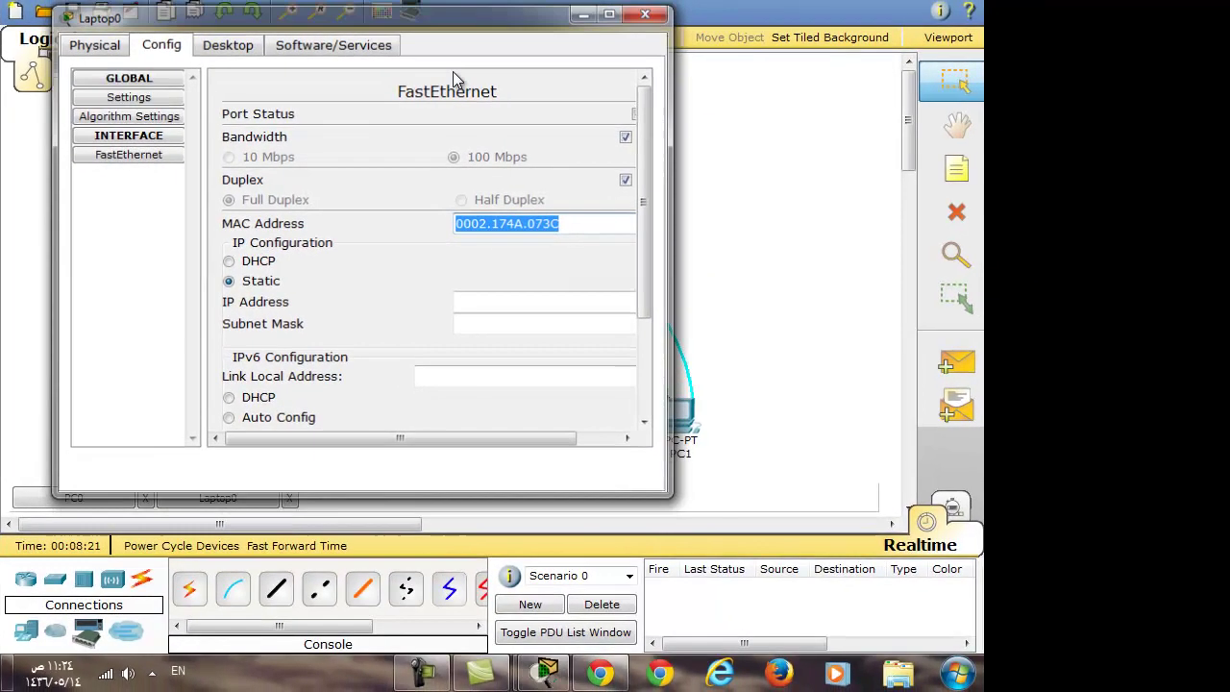
pyautogui.click(790, 7)
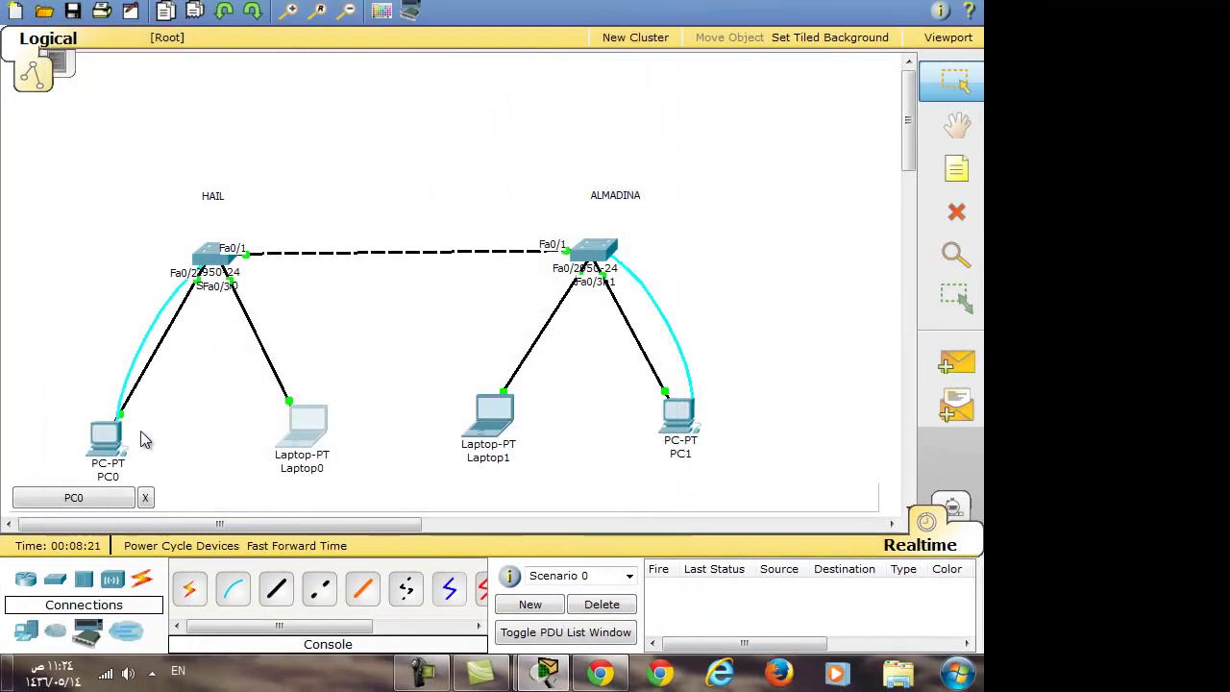
# In PC0's terminal, add static MAC 0002.174A.073C on VLAN 1, port Fa0/3 of HAIL
pyautogui.click(108, 453)
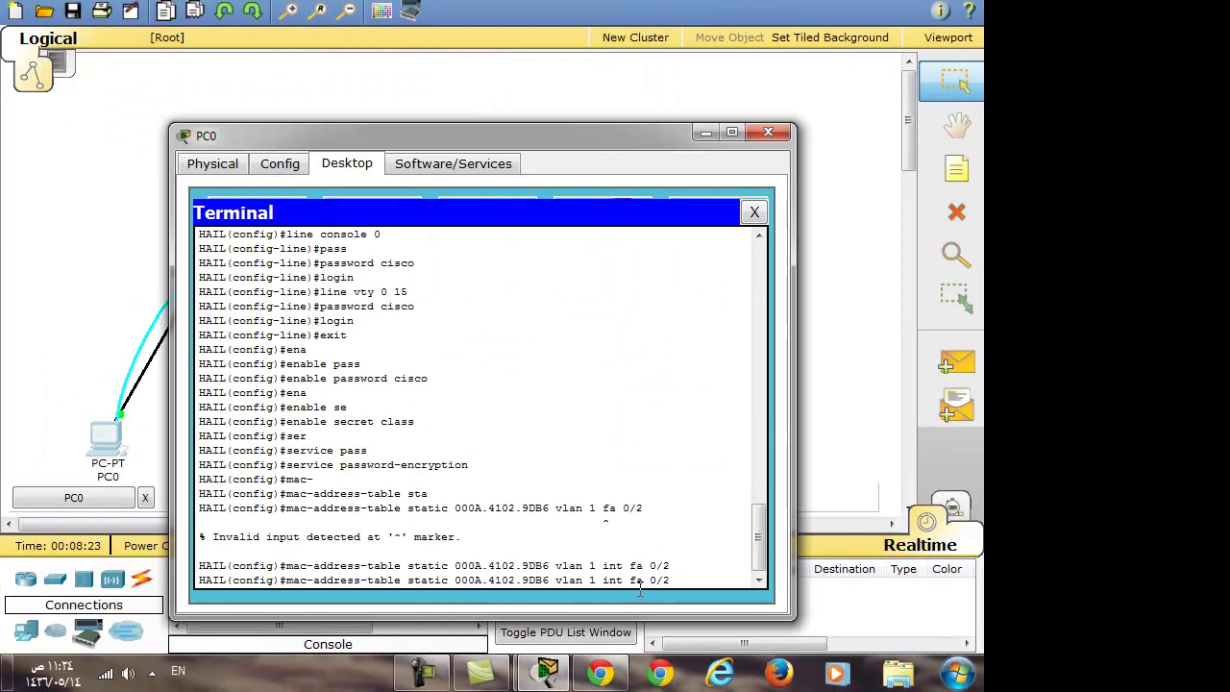
pyautogui.press('BackSpace')
pyautogui.write('3')
pyautogui.press('Left')
pyautogui.press('Left')
pyautogui.press('Left')
pyautogui.press('Left')
pyautogui.press('Left')
pyautogui.press('Left')
pyautogui.press('Left')
pyautogui.press('Left')
pyautogui.press('Left')
pyautogui.press('Left')
pyautogui.press('Left')
pyautogui.press('Left')
pyautogui.press('Left')
pyautogui.press('Left')
pyautogui.press('Left')
pyautogui.press('Left')
pyautogui.press('Left')
pyautogui.press('Left')
pyautogui.press('BackSpace')
pyautogui.press('BackSpace')
pyautogui.press('BackSpace')
pyautogui.press('BackSpace')
pyautogui.press('BackSpace')
pyautogui.press('BackSpace')
pyautogui.press('BackSpace')
pyautogui.press('BackSpace')
pyautogui.press('BackSpace')
pyautogui.press('BackSpace')
pyautogui.press('BackSpace')
pyautogui.press('BackSpace')
pyautogui.press('BackSpace')
pyautogui.press('BackSpace')
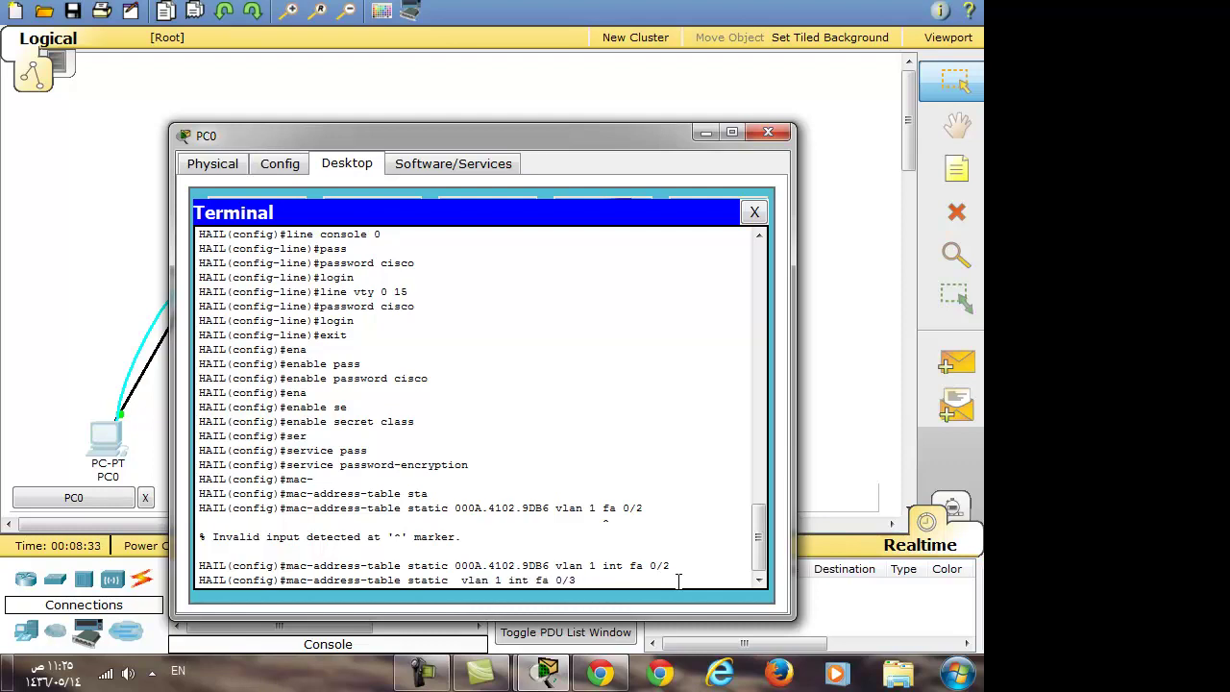
pyautogui.rightClick(455, 588)
pyautogui.click(501, 621)
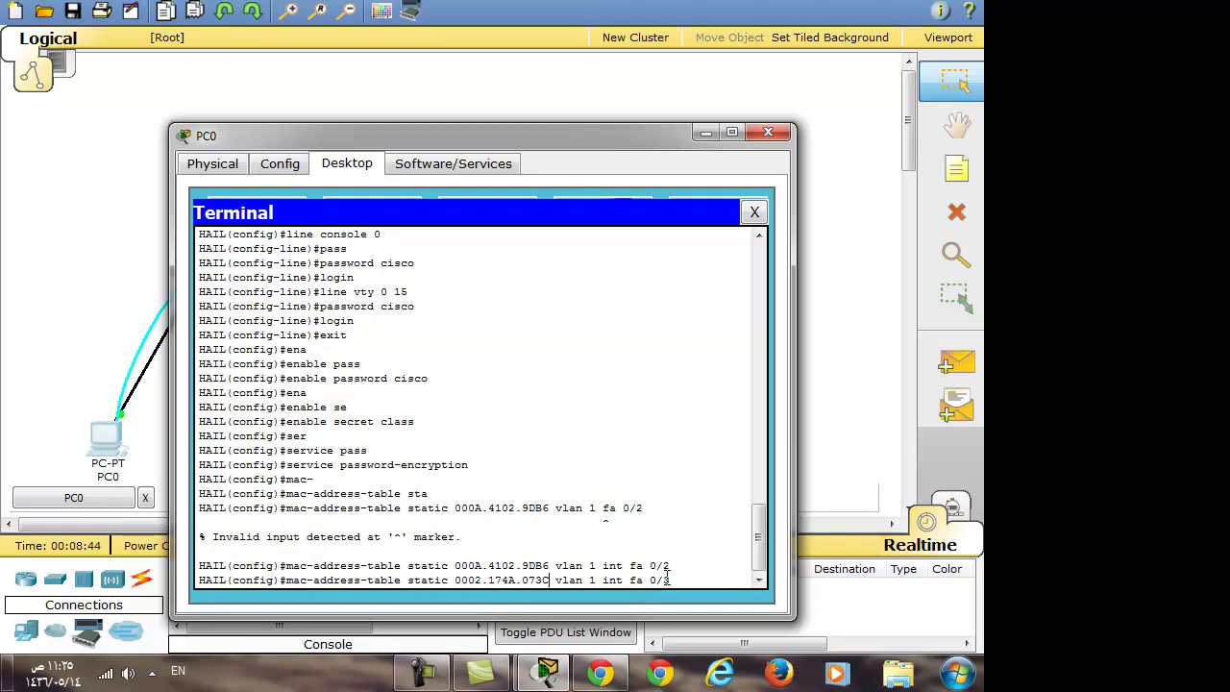
pyautogui.press('Return')
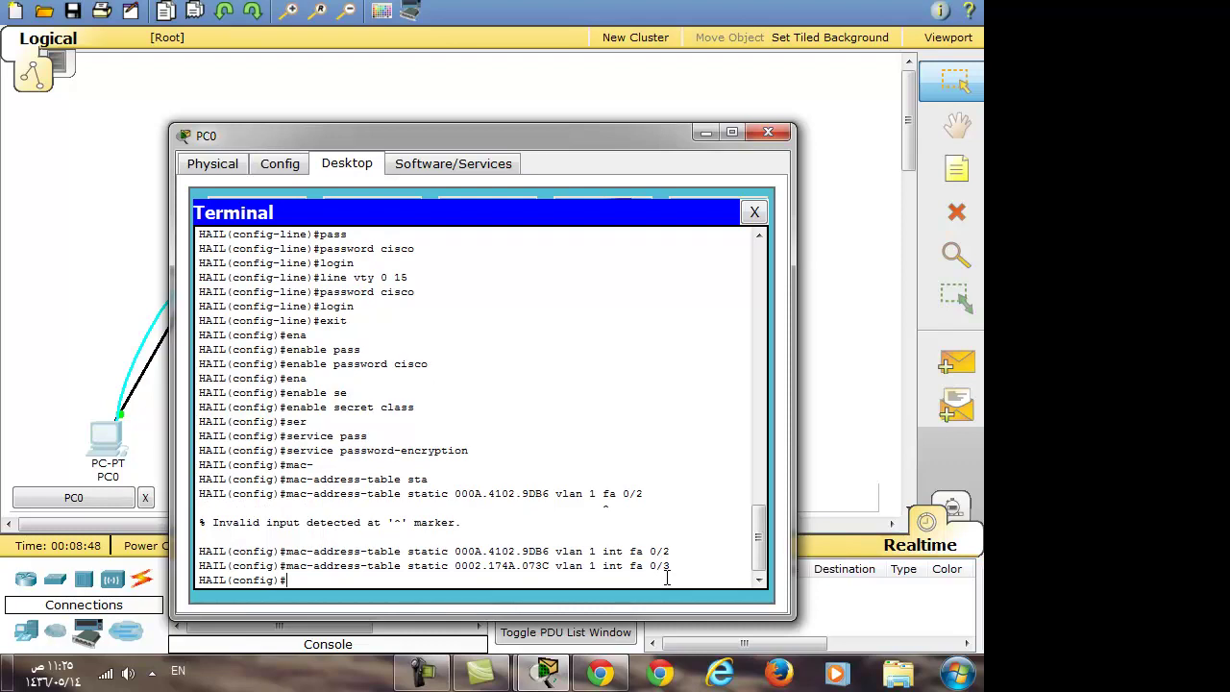
pyautogui.write('int')
# Give HAIL's VLAN 1 interface the IP address 192.168.1.2 255.255.255.0
pyautogui.press('Tab')
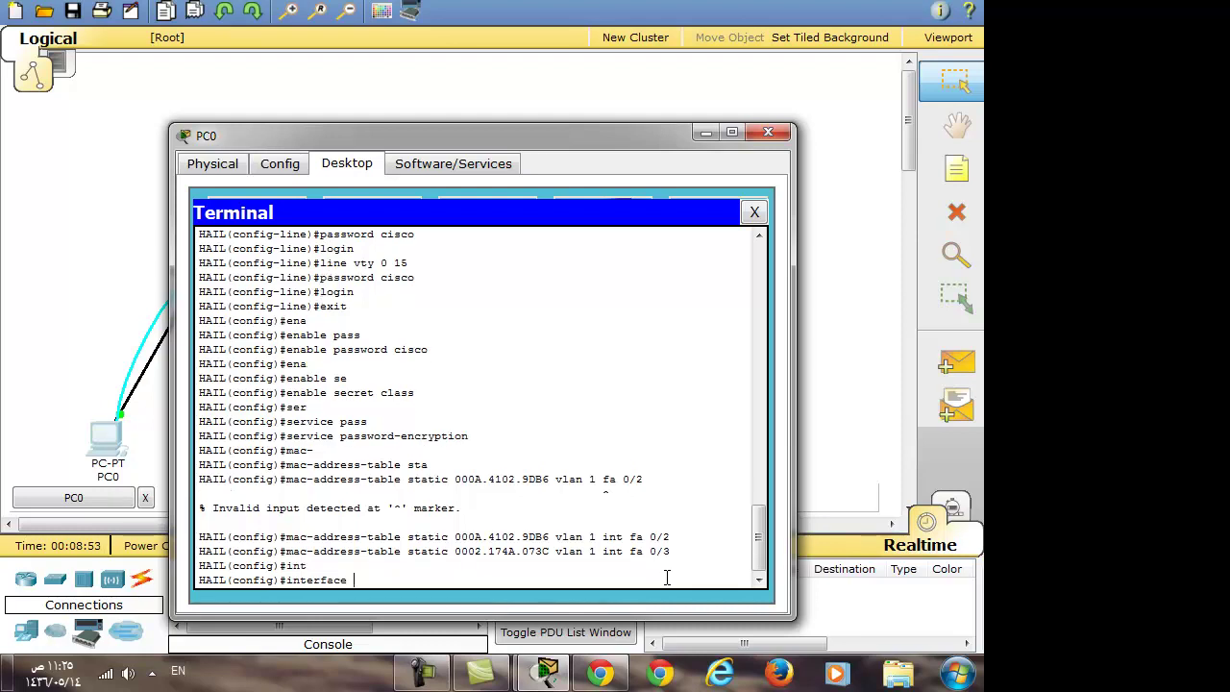
pyautogui.write('vla')
pyautogui.press('Tab')
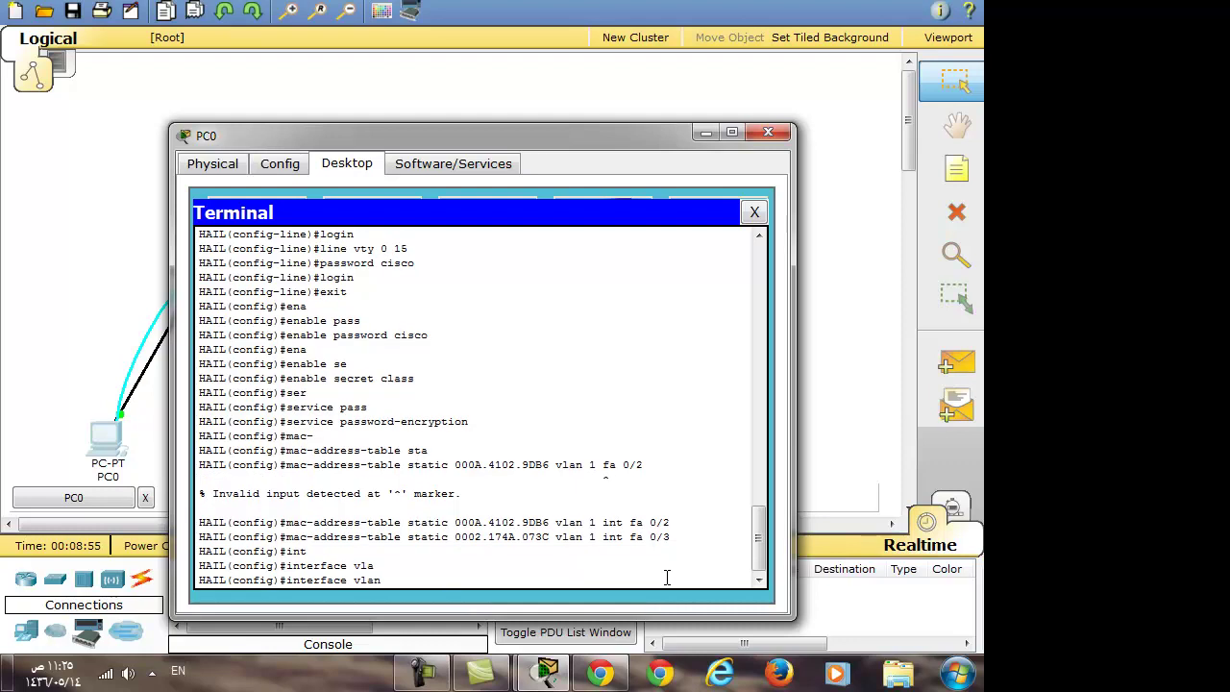
pyautogui.write('1')
pyautogui.press('Return')
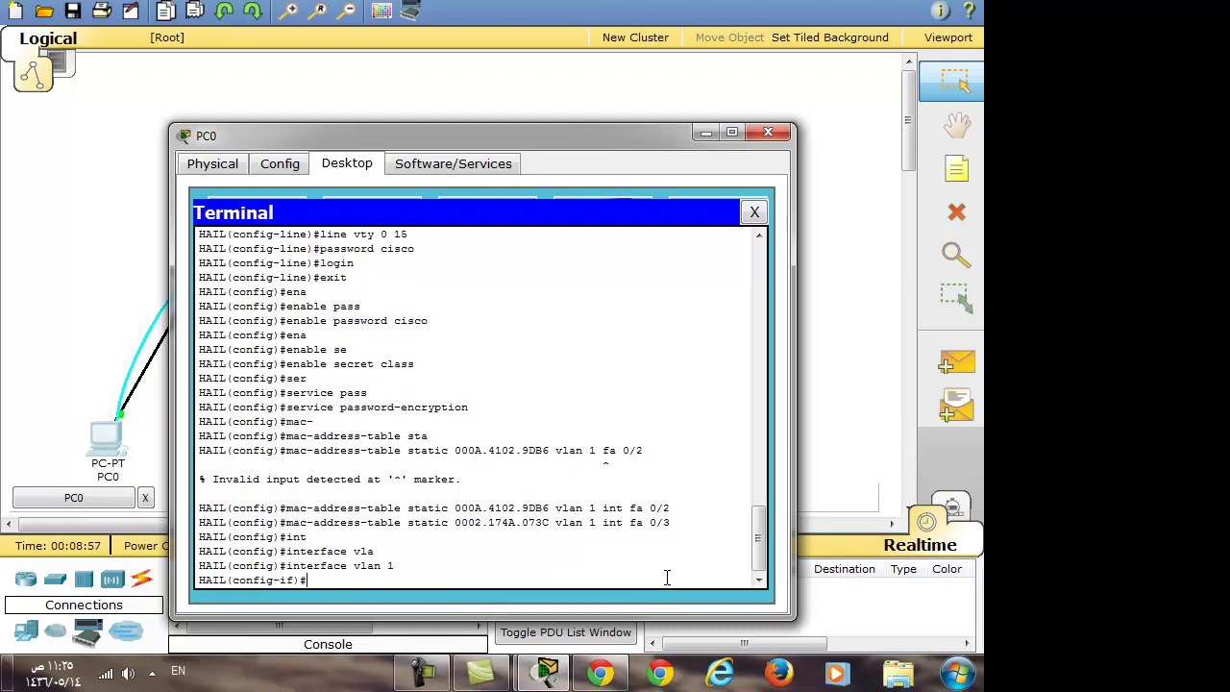
pyautogui.write('ip add')
pyautogui.press('Tab')
pyautogui.write('19')
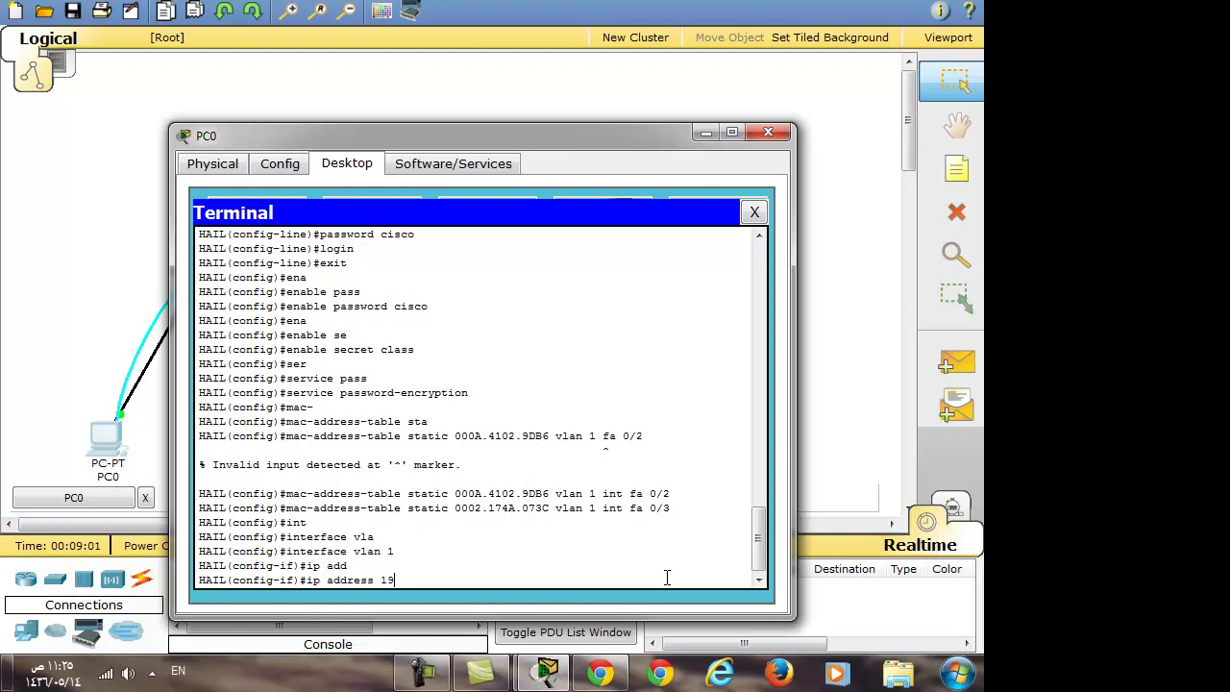
pyautogui.write('2.168.1.2 255.255.255.0')
pyautogui.press('Return')
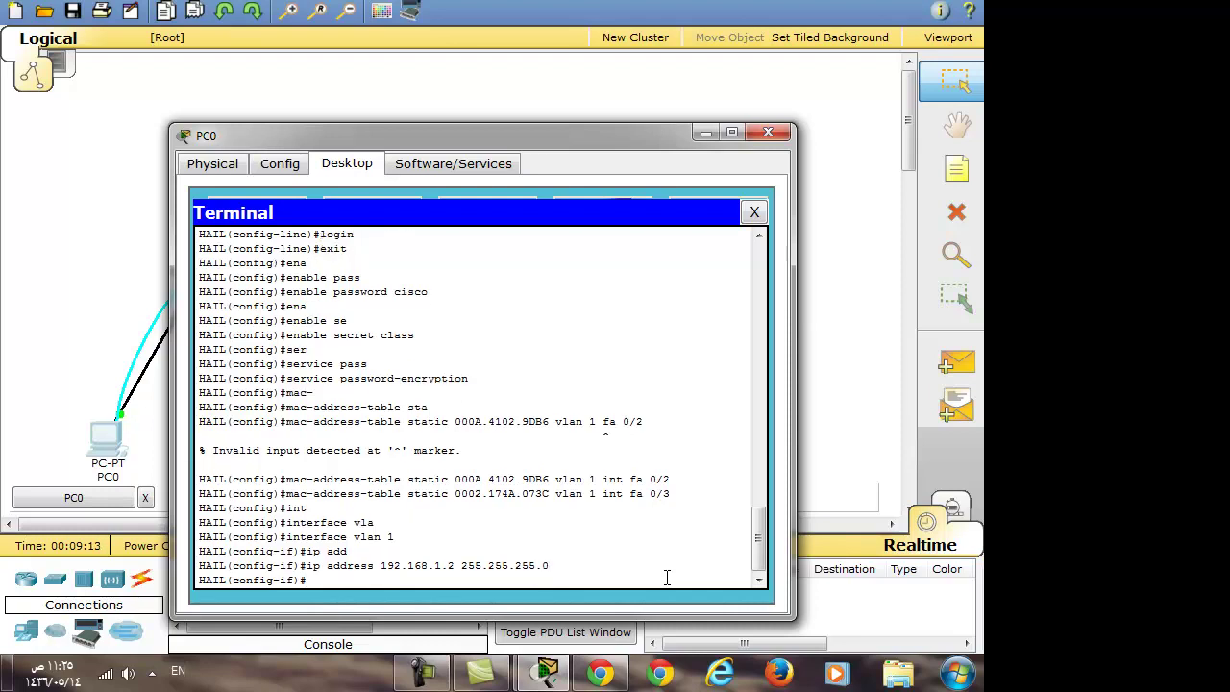
pyautogui.write('exit')
pyautogui.press('Return')
# Set HAIL's default gateway to 192.168.1.1 and return to privileged mode with end
pyautogui.write('ip m')
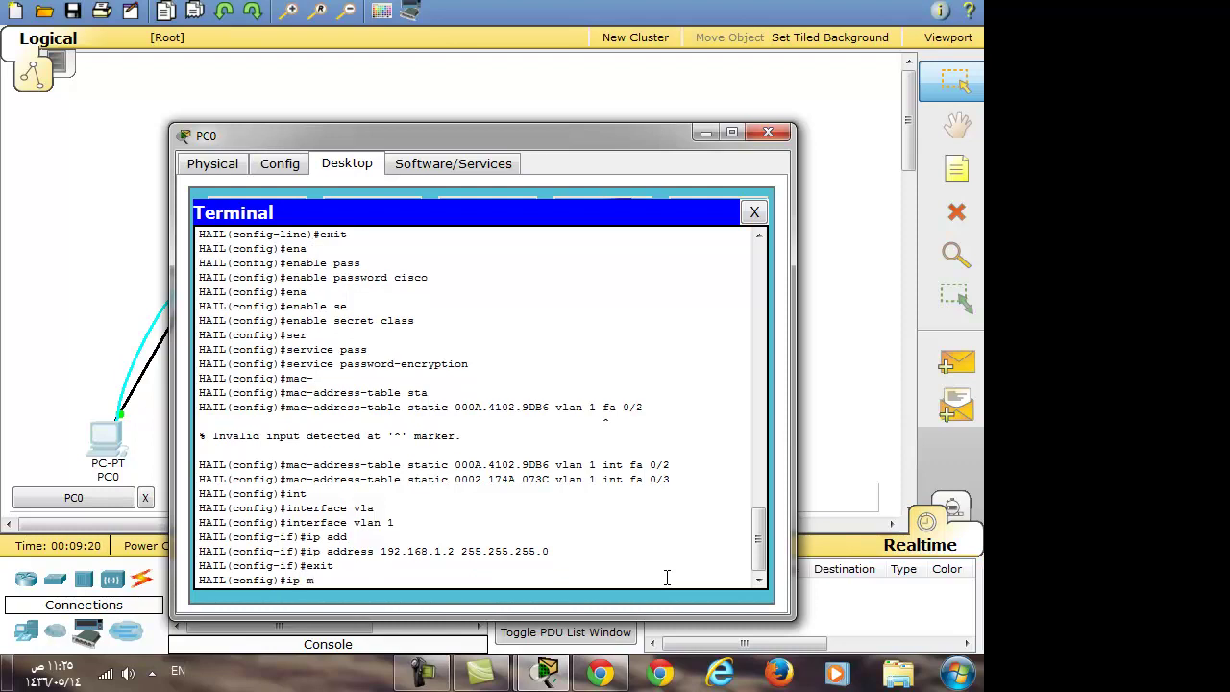
pyautogui.press('BackSpace')
pyautogui.press('BackSpace')
pyautogui.write('def')
pyautogui.press('Tab')
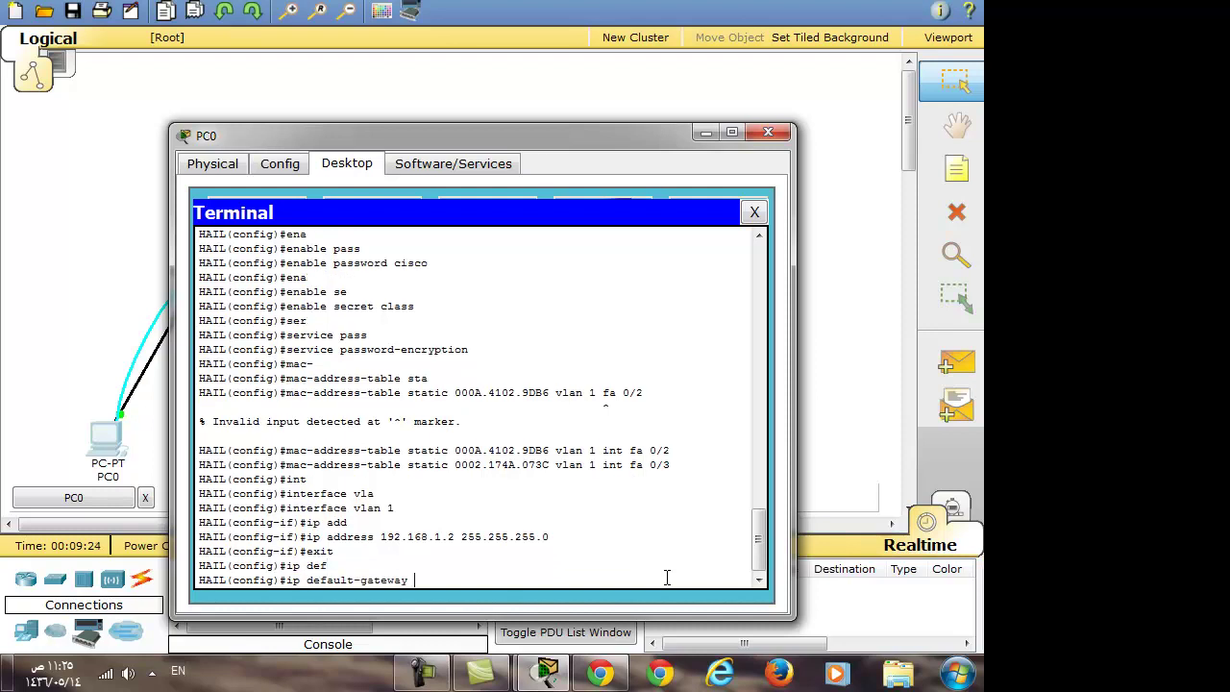
pyautogui.write('192.168.1.1')
pyautogui.press('Return')
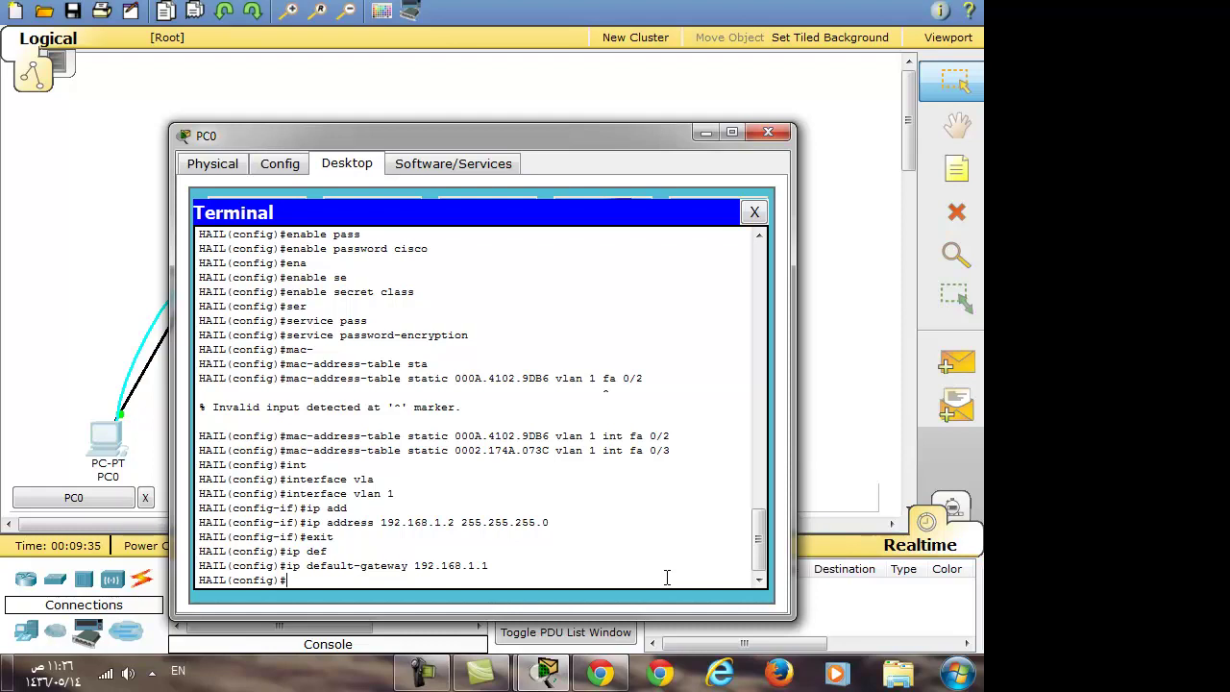
pyautogui.write('end')
pyautogui.press('Return')
pyautogui.press('Return')
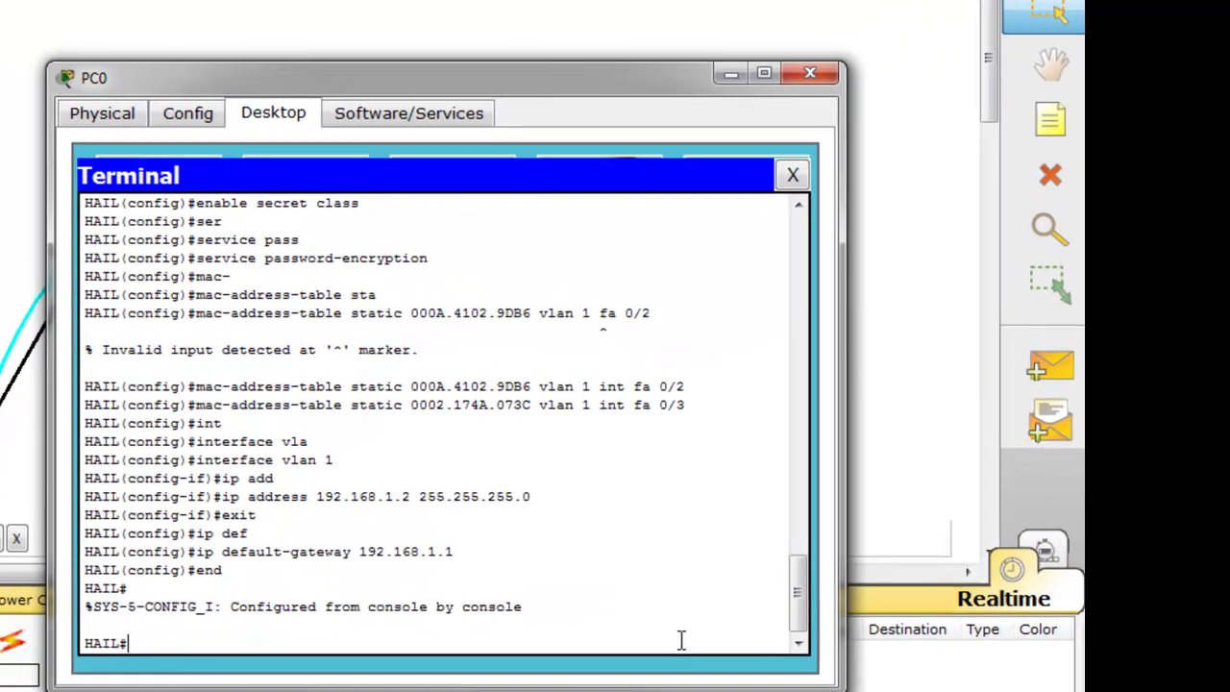
# Enter the VLAN database and create VLAN 2 named STUDENT
pyautogui.write('vlan')
pyautogui.press('Tab')
pyautogui.write('d')
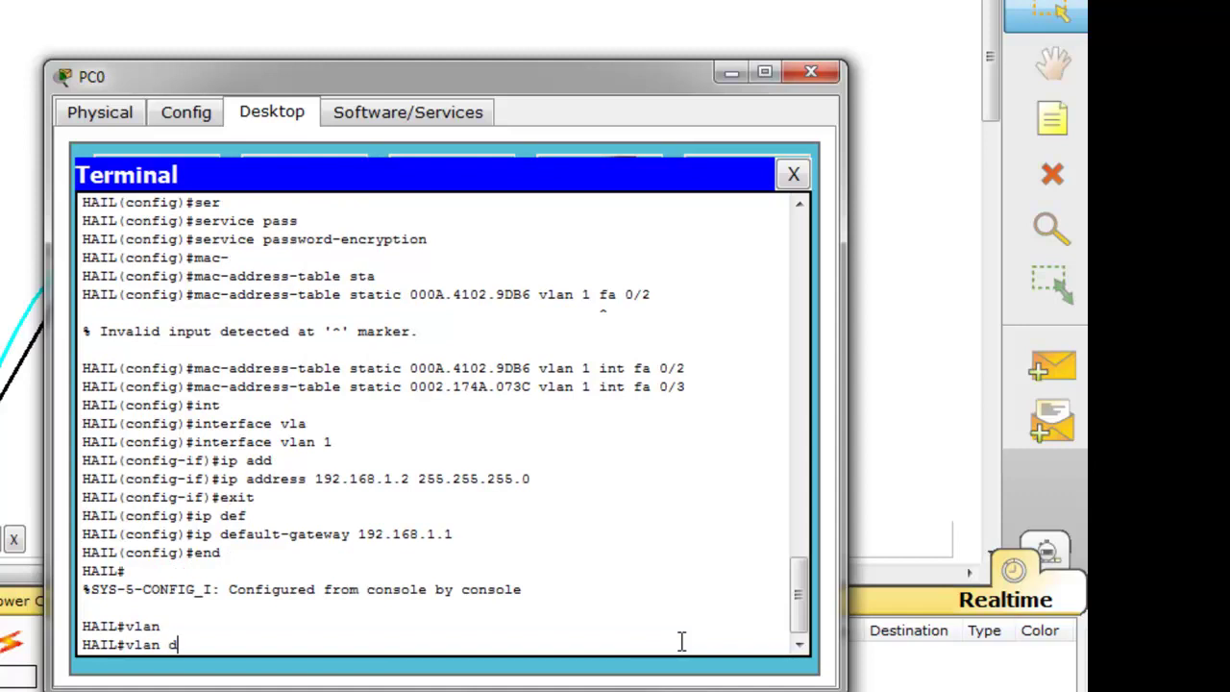
pyautogui.write('a')
pyautogui.press('Tab')
pyautogui.press('Return')
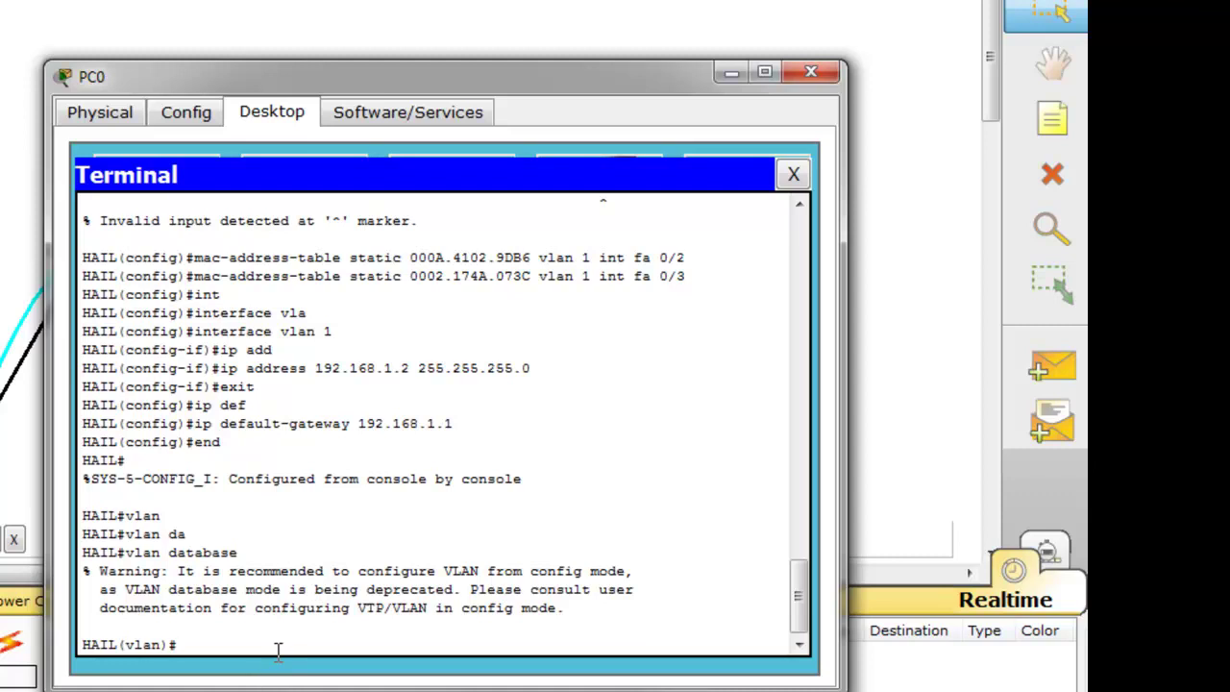
pyautogui.write('vlan 2 na')
pyautogui.press('Tab')
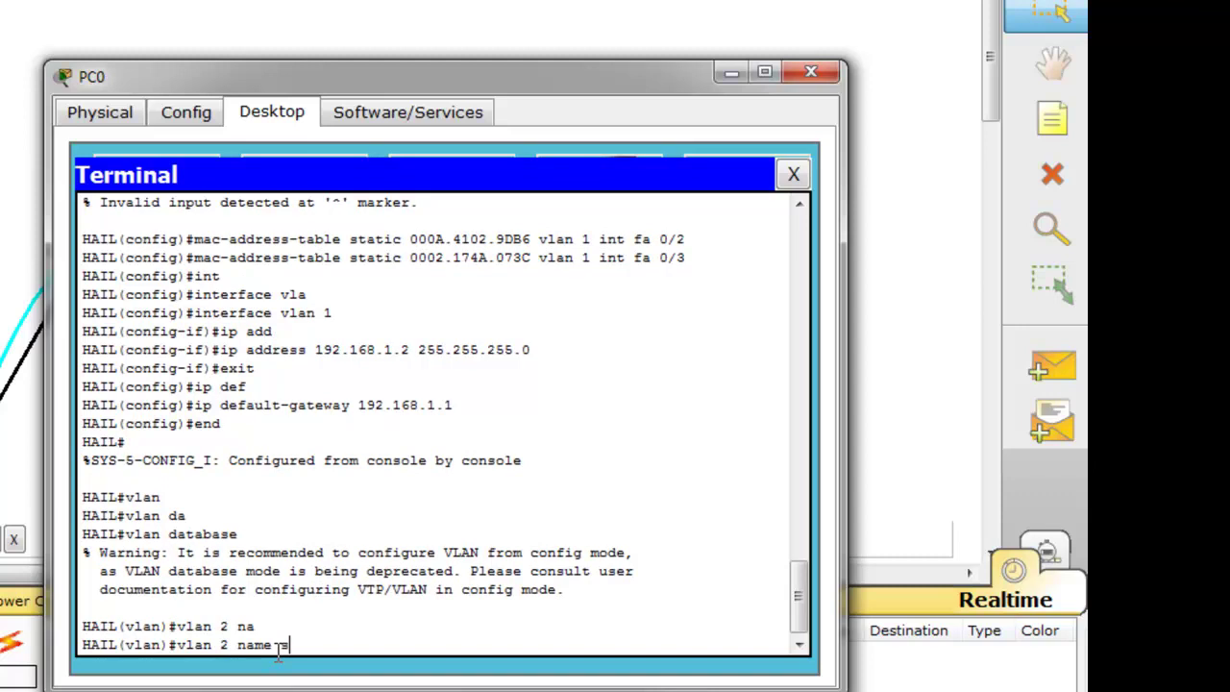
pyautogui.write('STUDENT')
pyautogui.press('Return')
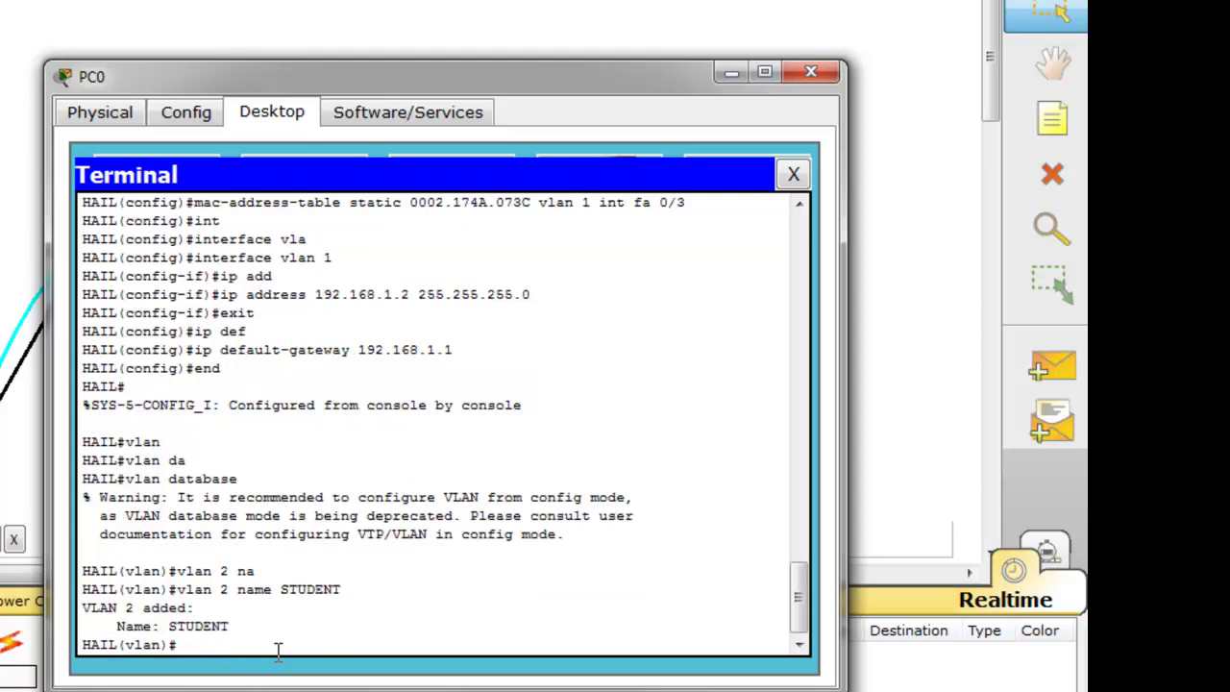
# Create VLAN 3 named TEACHER
pyautogui.press('Up')
pyautogui.press('Left')
pyautogui.press('Left')
pyautogui.press('Left')
pyautogui.press('Left')
pyautogui.press('Left')
pyautogui.press('Left')
pyautogui.press('Left')
pyautogui.press('Left')
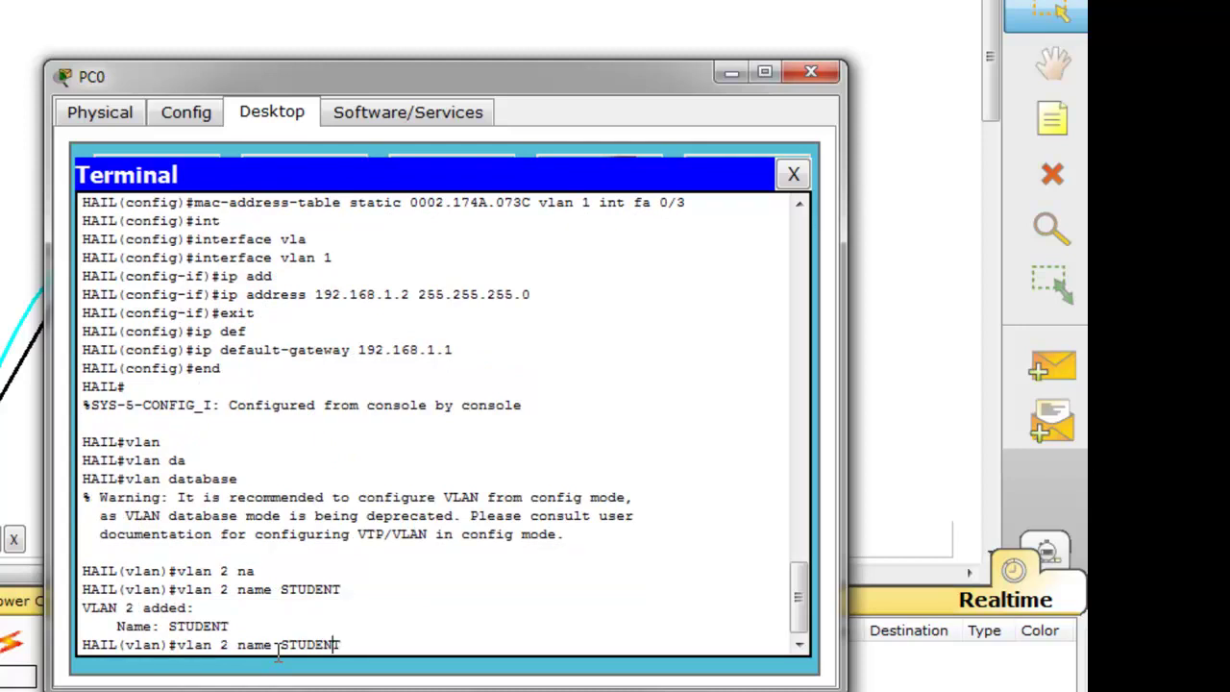
pyautogui.press('Left')
pyautogui.press('Left')
pyautogui.press('Left')
pyautogui.press('Left')
pyautogui.press('Left')
pyautogui.press('Left')
pyautogui.press('BackSpace')
pyautogui.write('3')
pyautogui.press('Right')
pyautogui.press('Right')
pyautogui.press('Right')
pyautogui.press('Right')
pyautogui.press('Right')
pyautogui.press('Right')
pyautogui.press('Right')
pyautogui.press('Right')
pyautogui.press('Right')
pyautogui.press('Right')
pyautogui.press('Right')
pyautogui.press('BackSpace')
pyautogui.press('BackSpace')
pyautogui.press('BackSpace')
pyautogui.press('BackSpace')
pyautogui.press('BackSpace')
pyautogui.press('BackSpace')
pyautogui.press('BackSpace')
pyautogui.write('TEACHER')
pyautogui.press('Return')
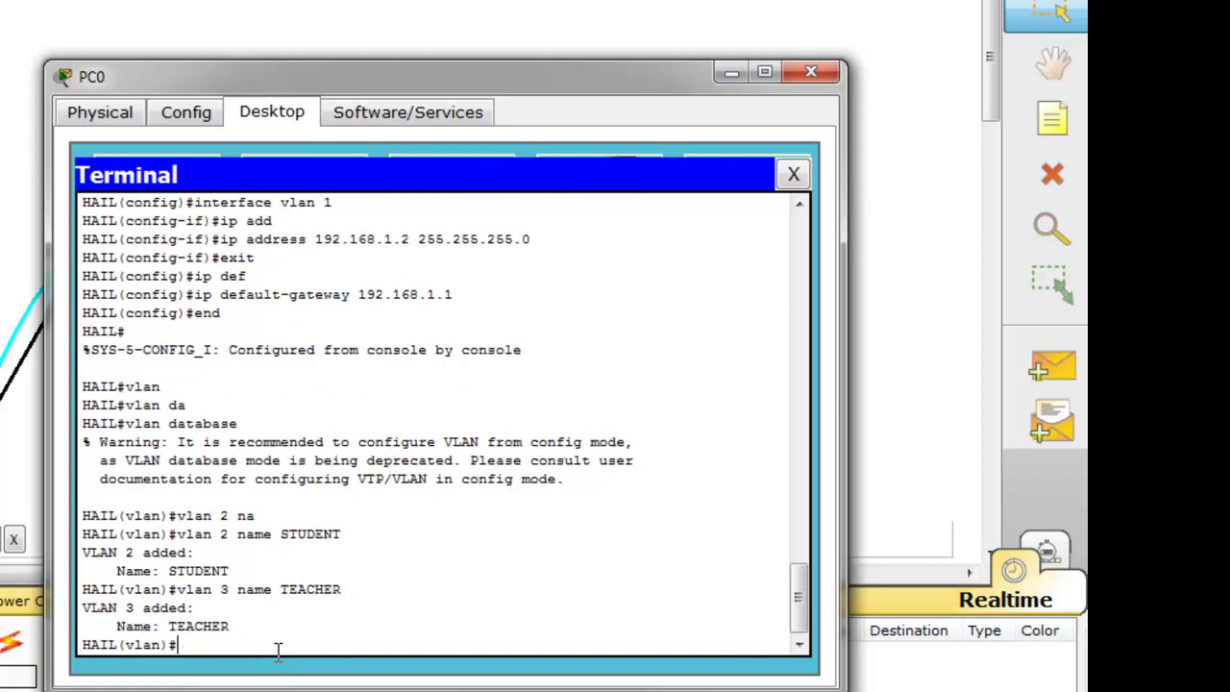
# Create VLAN 4 named ADMINISTRATION, then EXIT the VLAN database to apply the changes
pyautogui.press('Up')
pyautogui.press('Left')
pyautogui.press('Left')
pyautogui.press('Left')
pyautogui.press('Left')
pyautogui.press('Left')
pyautogui.press('Left')
pyautogui.press('Left')
pyautogui.press('Left')
pyautogui.press('Left')
pyautogui.press('Left')
pyautogui.press('Left')
pyautogui.press('Left')
pyautogui.press('Left')
pyautogui.press('BackSpace')
pyautogui.write('4')
pyautogui.press('Right')
pyautogui.press('Right')
pyautogui.press('Right')
pyautogui.press('Right')
pyautogui.press('Right')
pyautogui.press('Right')
pyautogui.press('Right')
pyautogui.press('Right')
pyautogui.press('Right')
pyautogui.press('Right')
pyautogui.press('Right')
pyautogui.press('Right')
pyautogui.press('Right')
pyautogui.press('Right')
pyautogui.press('BackSpace')
pyautogui.press('BackSpace')
pyautogui.press('BackSpace')
pyautogui.press('BackSpace')
pyautogui.press('BackSpace')
pyautogui.press('BackSpace')
pyautogui.press('BackSpace')
pyautogui.write('a')
pyautogui.press('BackSpace')
pyautogui.write('ADMINITRATION')
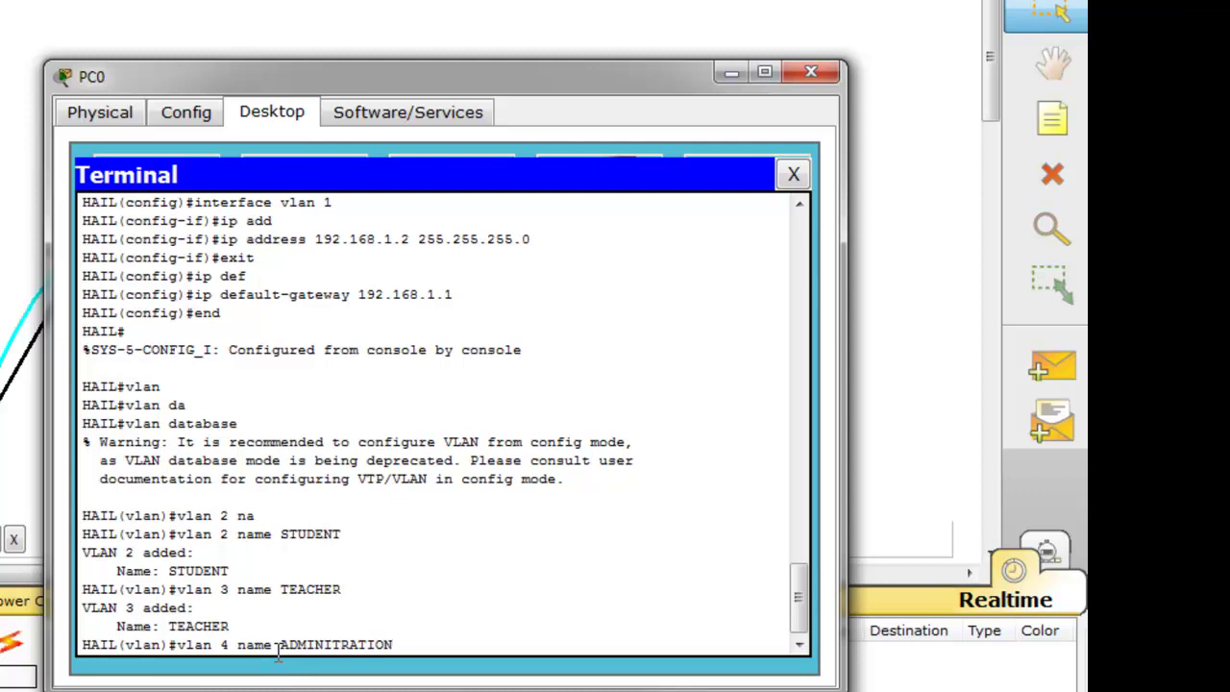
pyautogui.press('Left')
pyautogui.press('Left')
pyautogui.press('Left')
pyautogui.press('Left')
pyautogui.press('Left')
pyautogui.press('Left')
pyautogui.press('Left')
pyautogui.write('S')
pyautogui.press('Right')
pyautogui.press('Right')
pyautogui.press('Right')
pyautogui.press('Right')
pyautogui.press('Right')
pyautogui.press('Right')
pyautogui.press('Right')
pyautogui.press('Return')
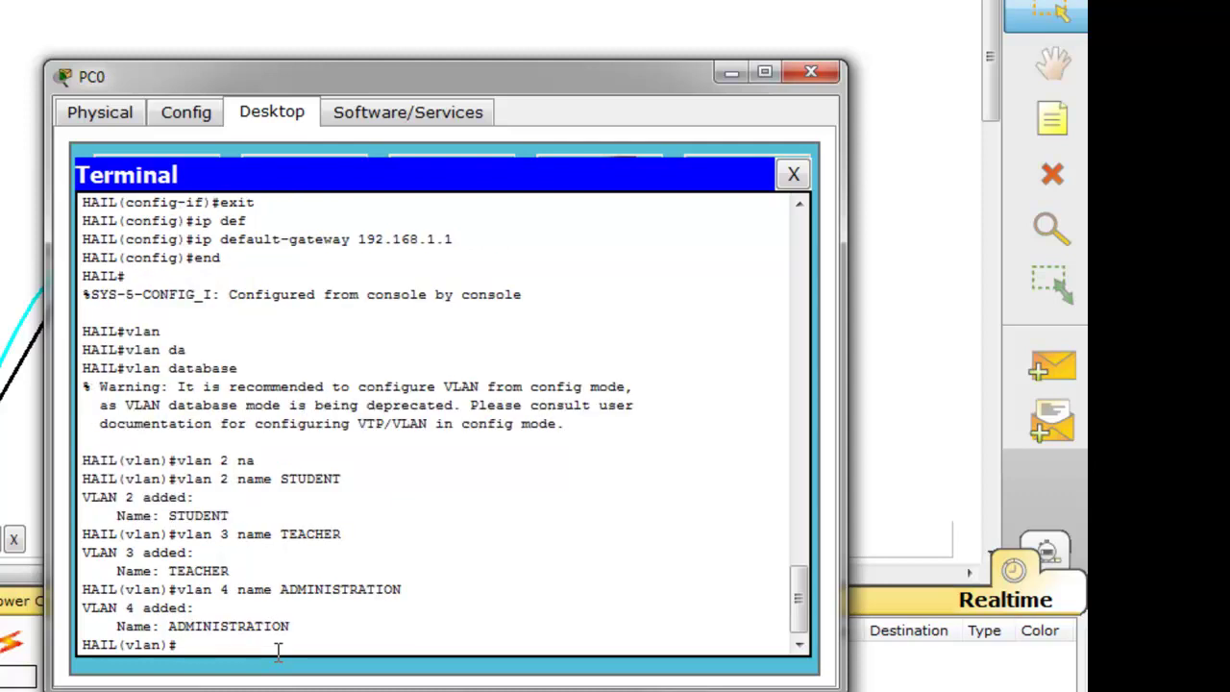
pyautogui.write('EXIT')
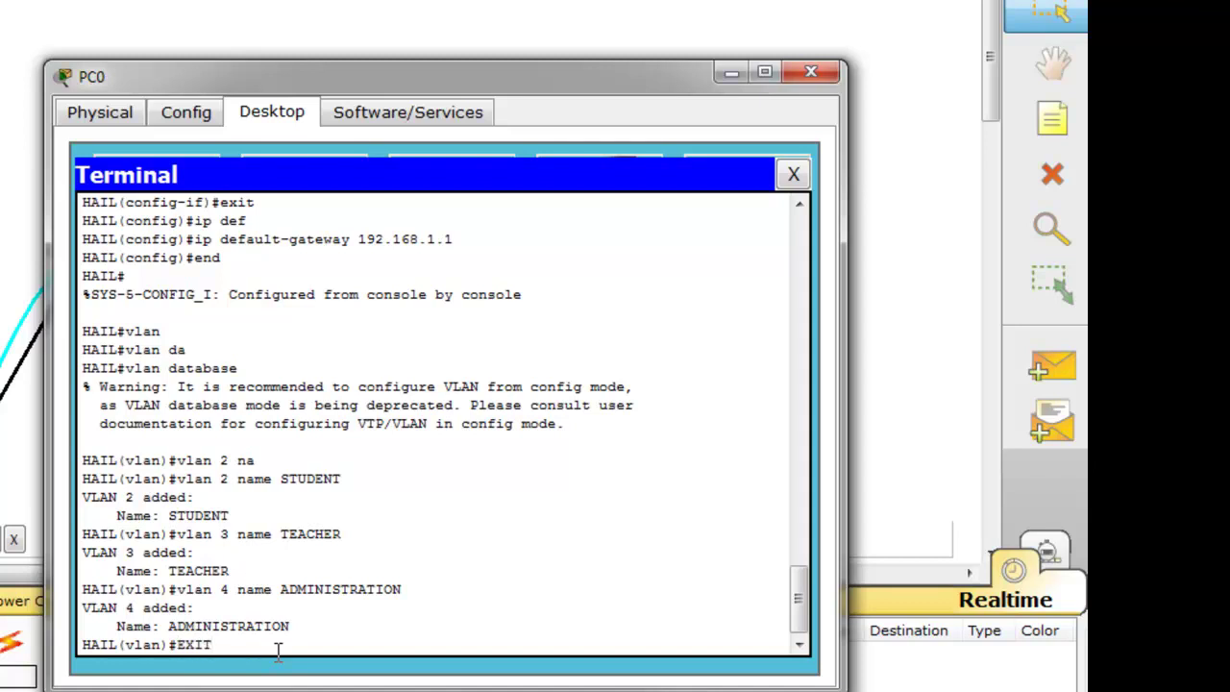
pyautogui.press('Return')
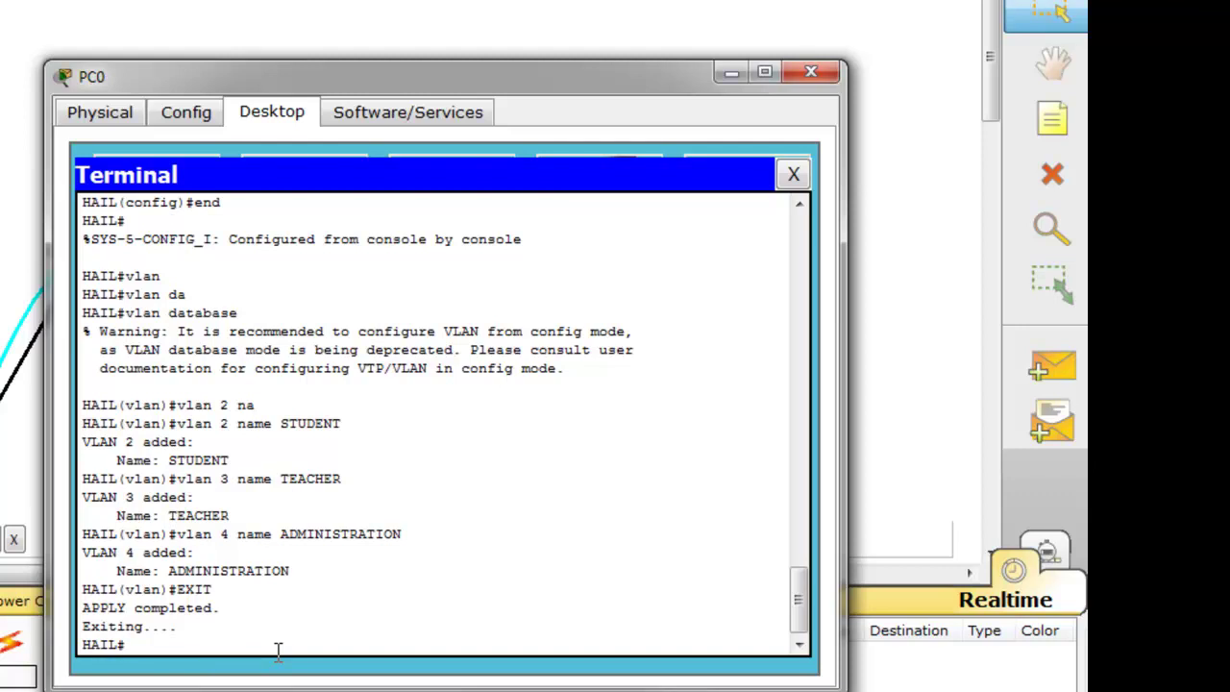
# Enter global configuration and make Fa0/2 an access port in VLAN 2
pyautogui.write('CONF T')
pyautogui.press('Return')
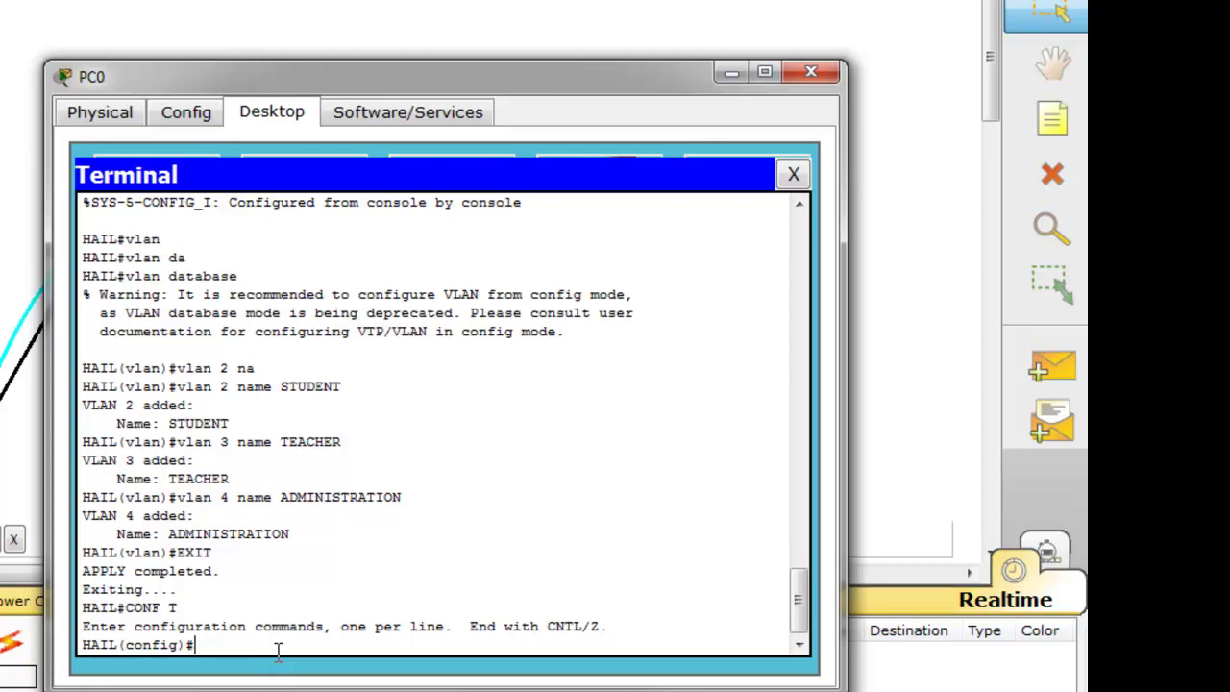
pyautogui.write('int fa 0/2')
pyautogui.press('Return')
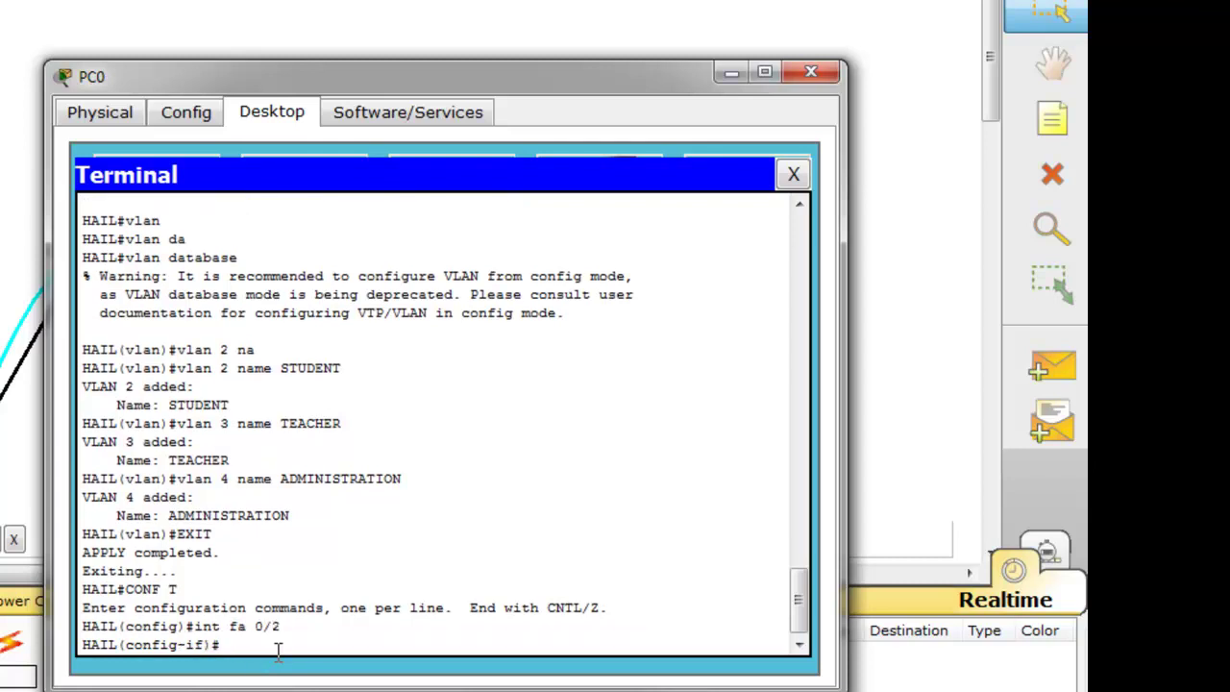
pyautogui.write('swi')
pyautogui.press('Tab')
pyautogui.write('acc')
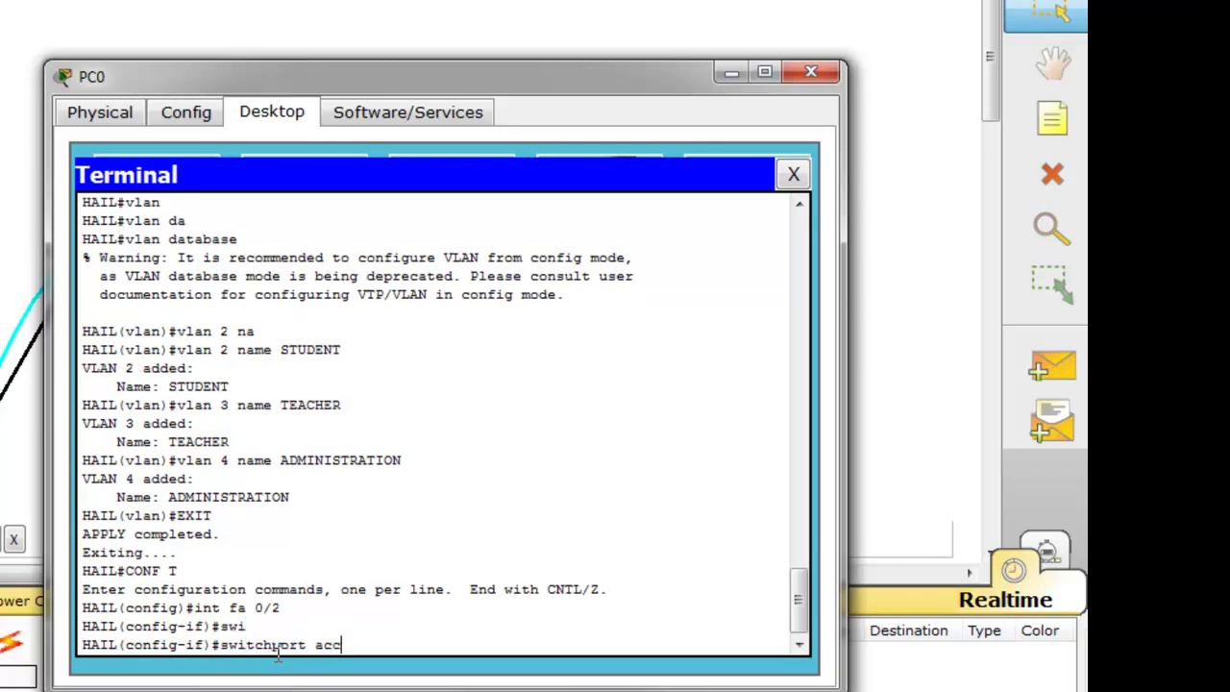
pyautogui.press('Tab')
pyautogui.write('vlan')
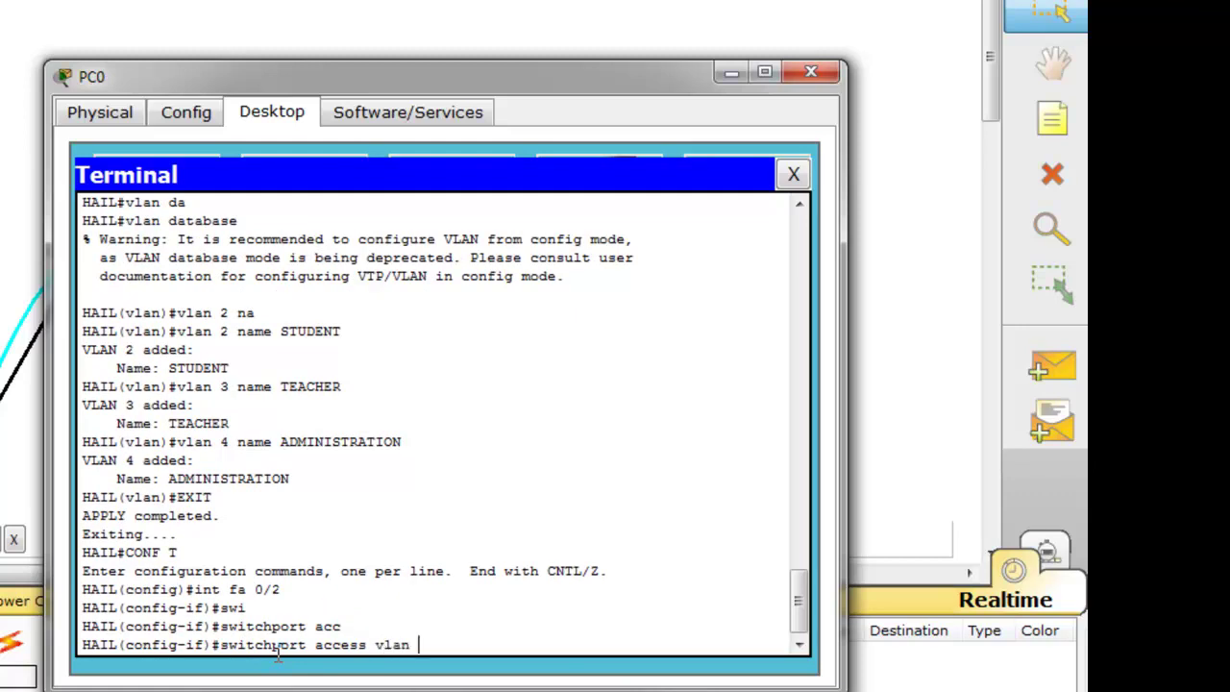
pyautogui.write(' 2')
pyautogui.press('Return')
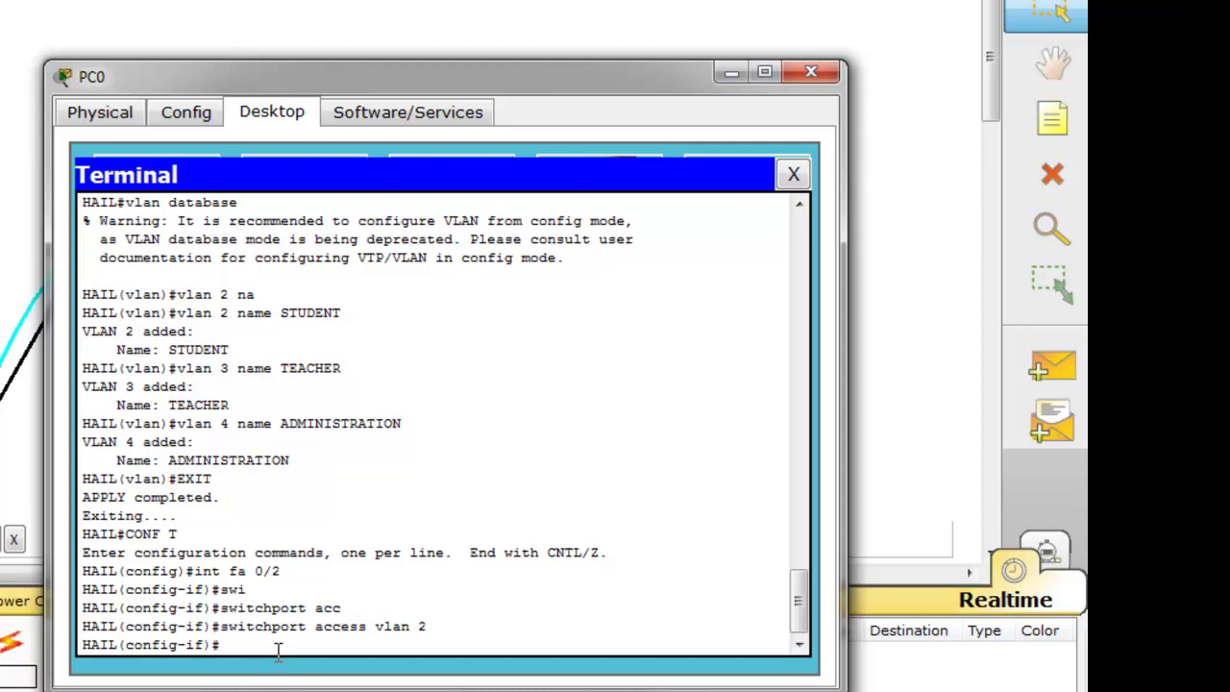
# Assign the port range Fa0/3–9 to access VLAN 2
pyautogui.write('int range fa 0/3-9')
pyautogui.press('Return')
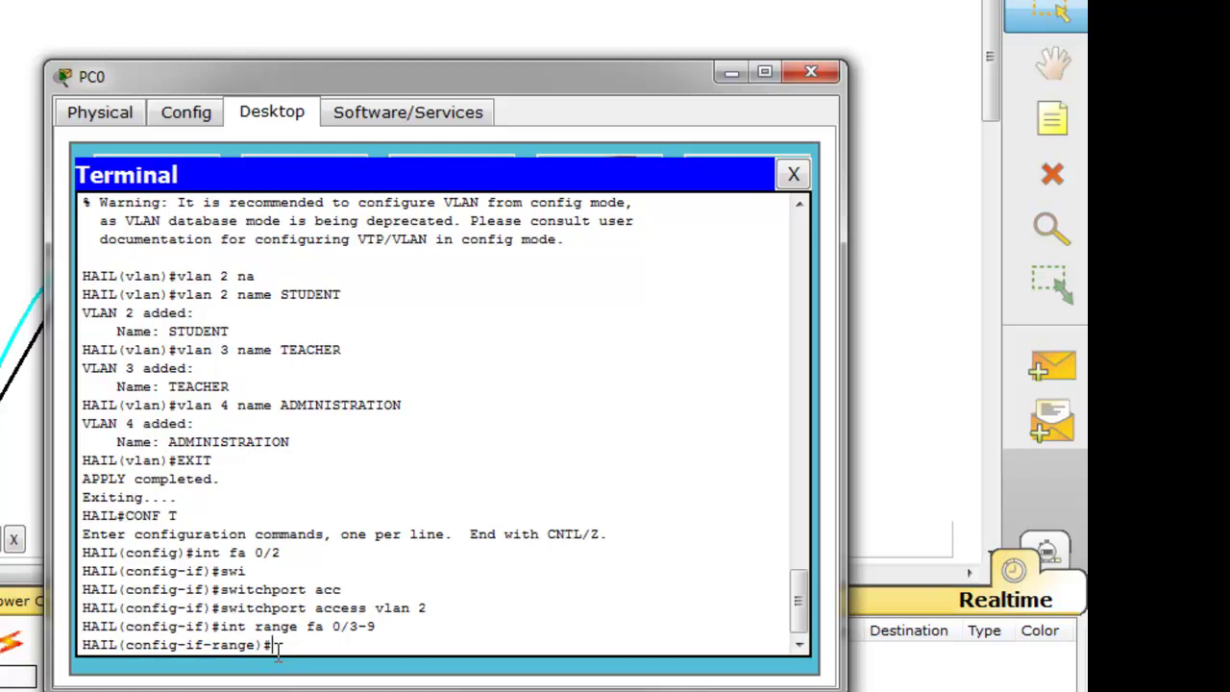
pyautogui.press('Up')
pyautogui.press('Up')
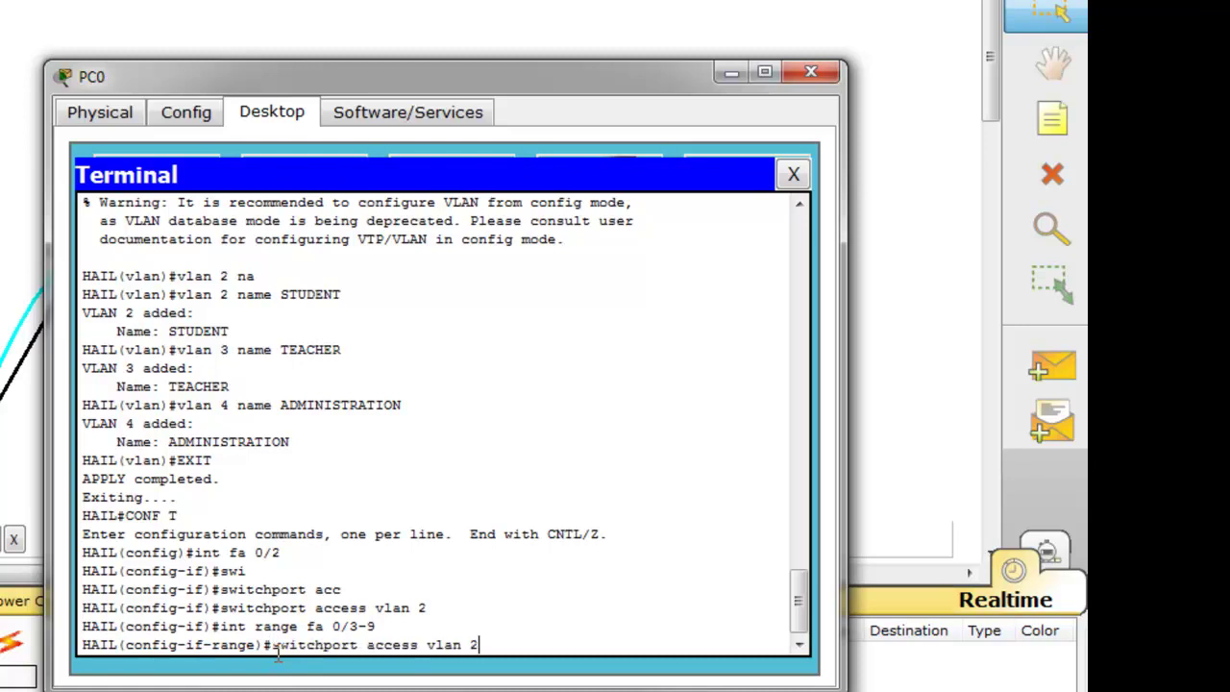
pyautogui.press('BackSpace')
pyautogui.write('2')
pyautogui.press('Return')
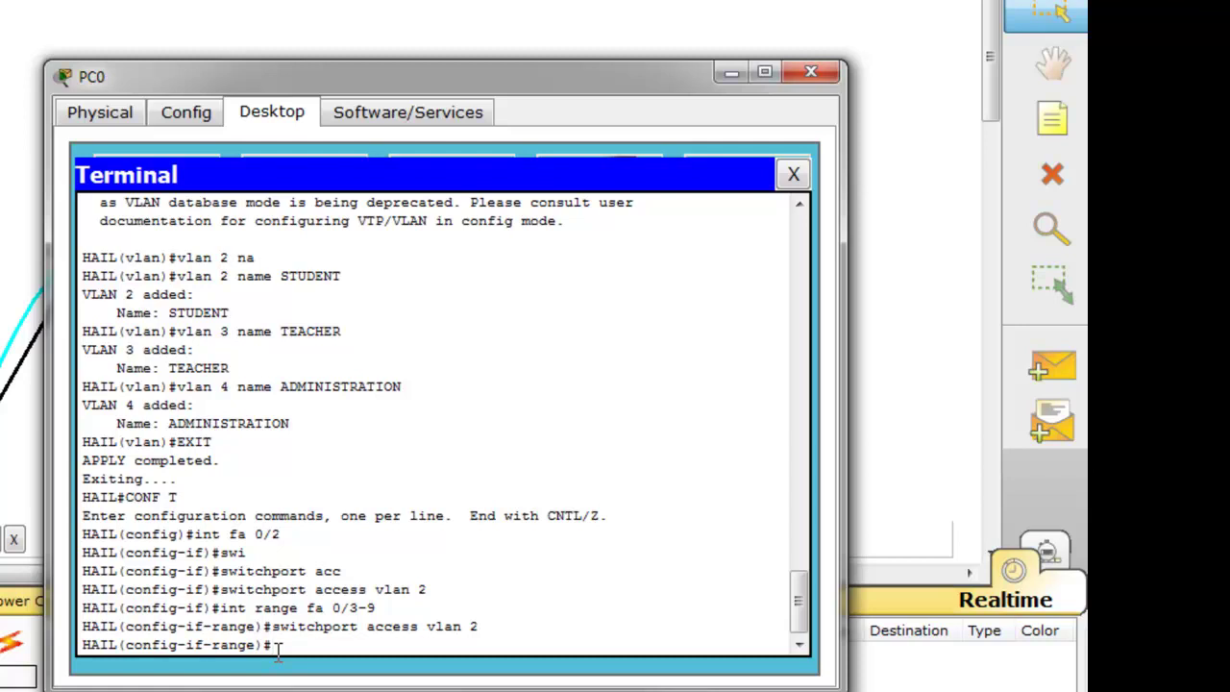
# Assign the port range Fa0/10–15 to access VLAN 3
pyautogui.press('Up')
pyautogui.press('Up')
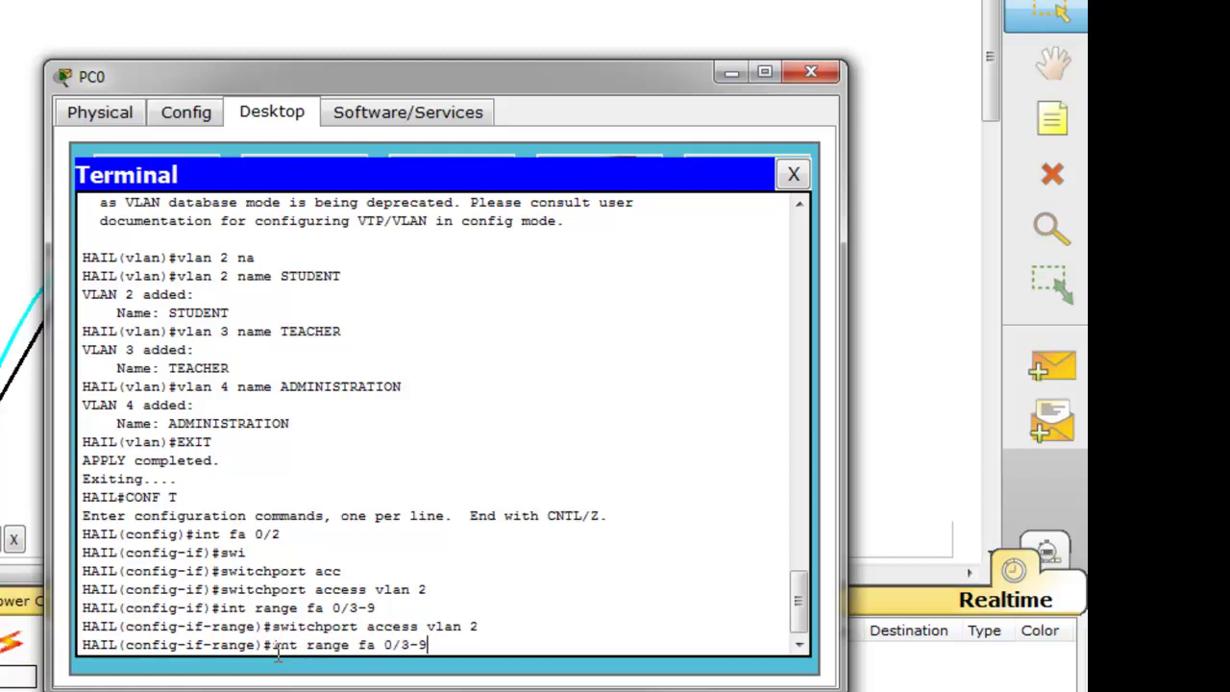
pyautogui.press('BackSpace')
pyautogui.press('BackSpace')
pyautogui.press('BackSpace')
pyautogui.write('10-15')
pyautogui.press('Return')
pyautogui.press('Up')
pyautogui.press('Up')
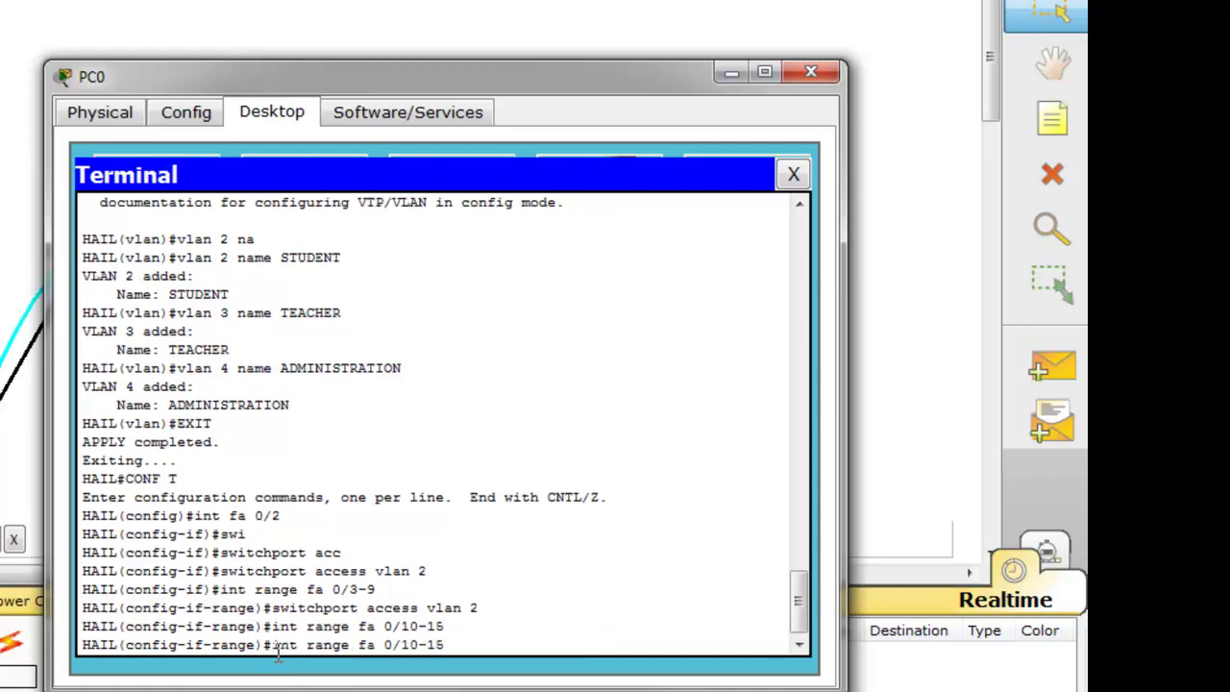
pyautogui.press('BackSpace')
pyautogui.write('3')
pyautogui.press('Return')
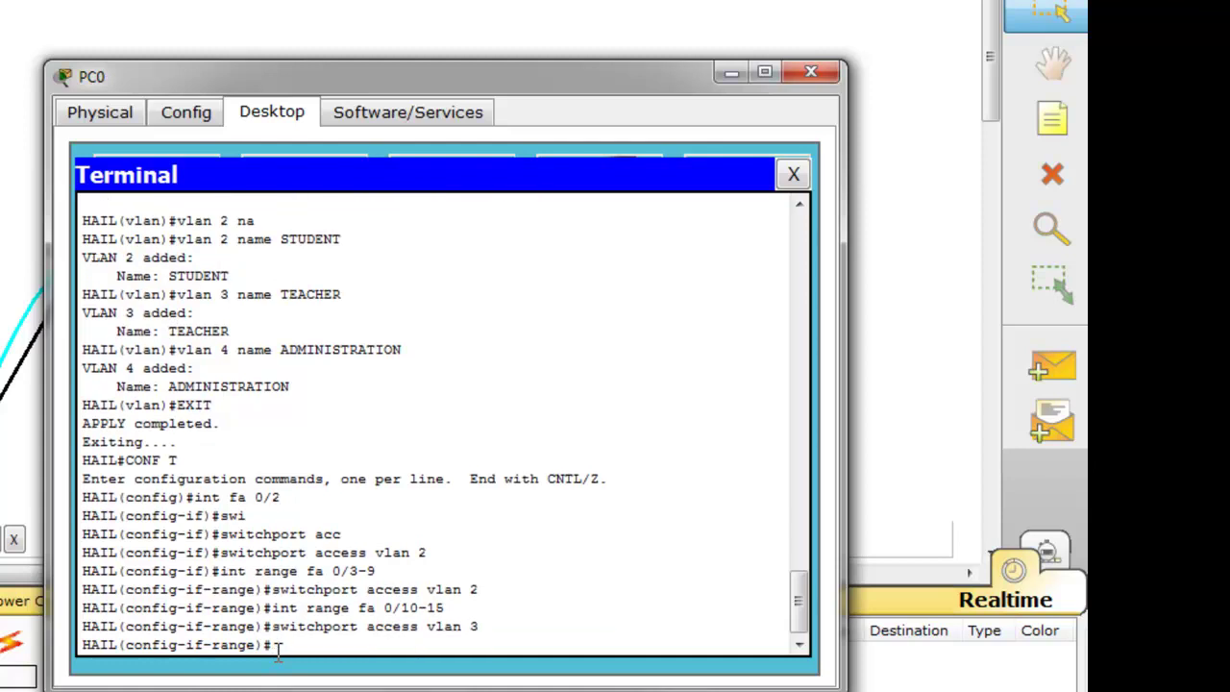
# Assign ports Fa0/16–24 to access VLAN 4, exit the range, and bring the topology forward
pyautogui.press('Up')
pyautogui.press('Up')
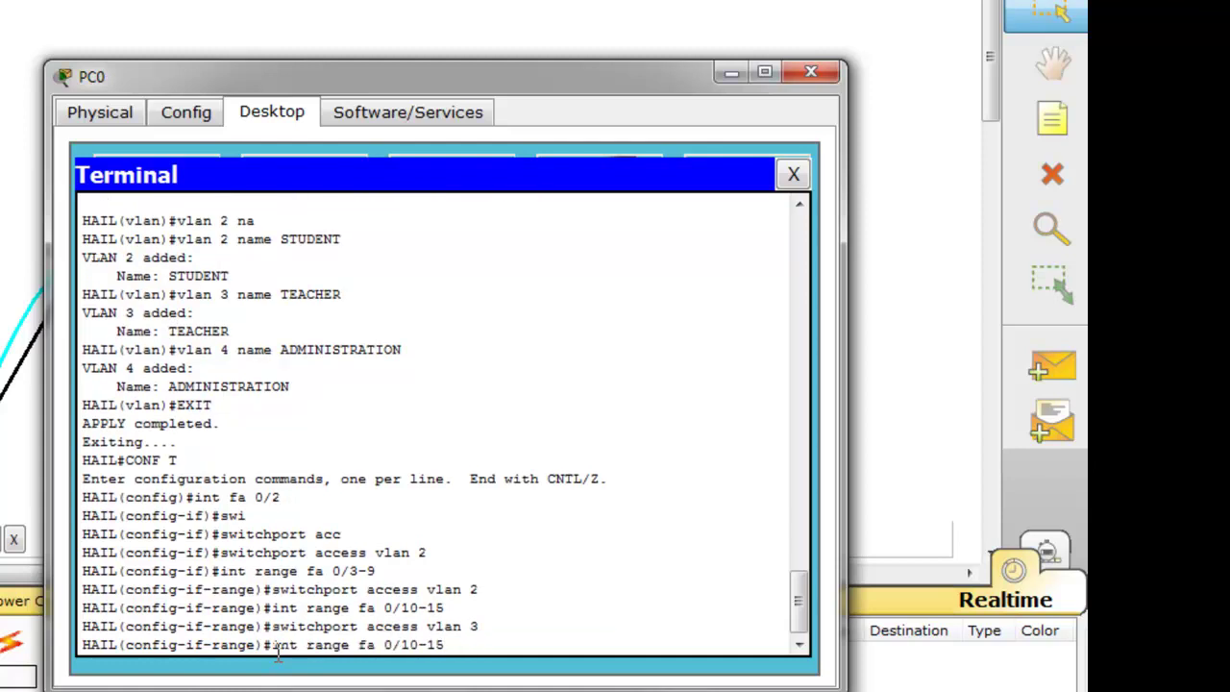
pyautogui.press('BackSpace')
pyautogui.press('BackSpace')
pyautogui.press('BackSpace')
pyautogui.press('BackSpace')
pyautogui.write('6-24')
pyautogui.press('Return')
pyautogui.press('Up')
pyautogui.press('Up')
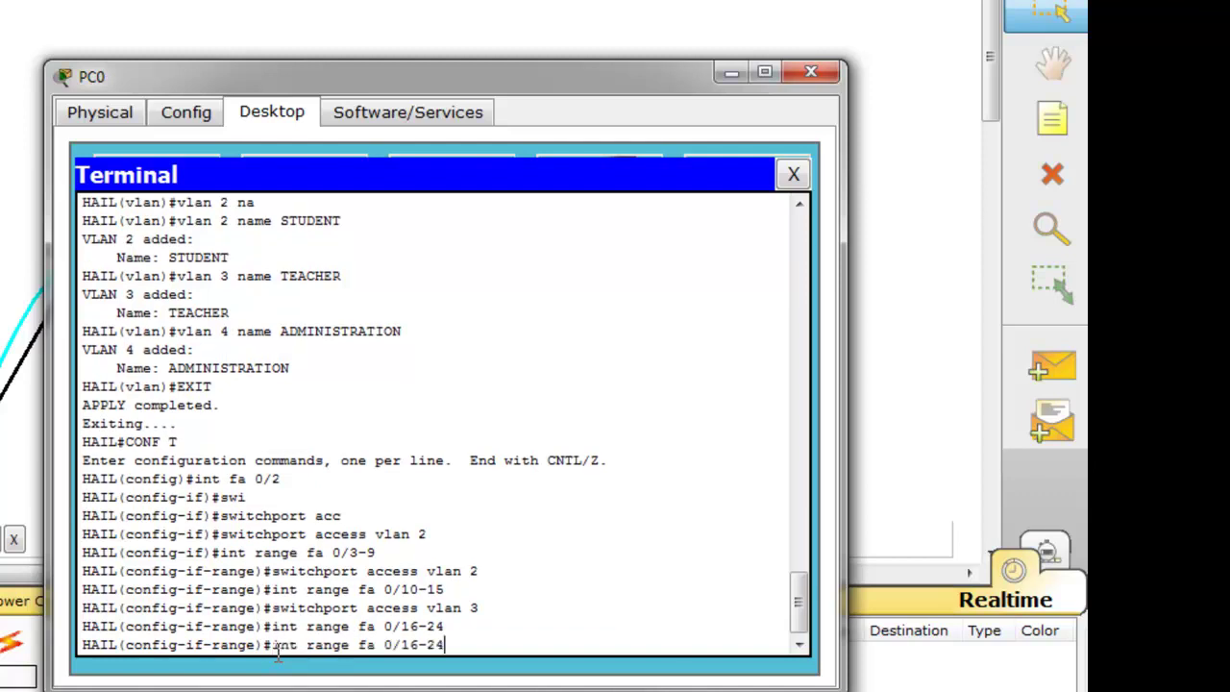
pyautogui.press('BackSpace')
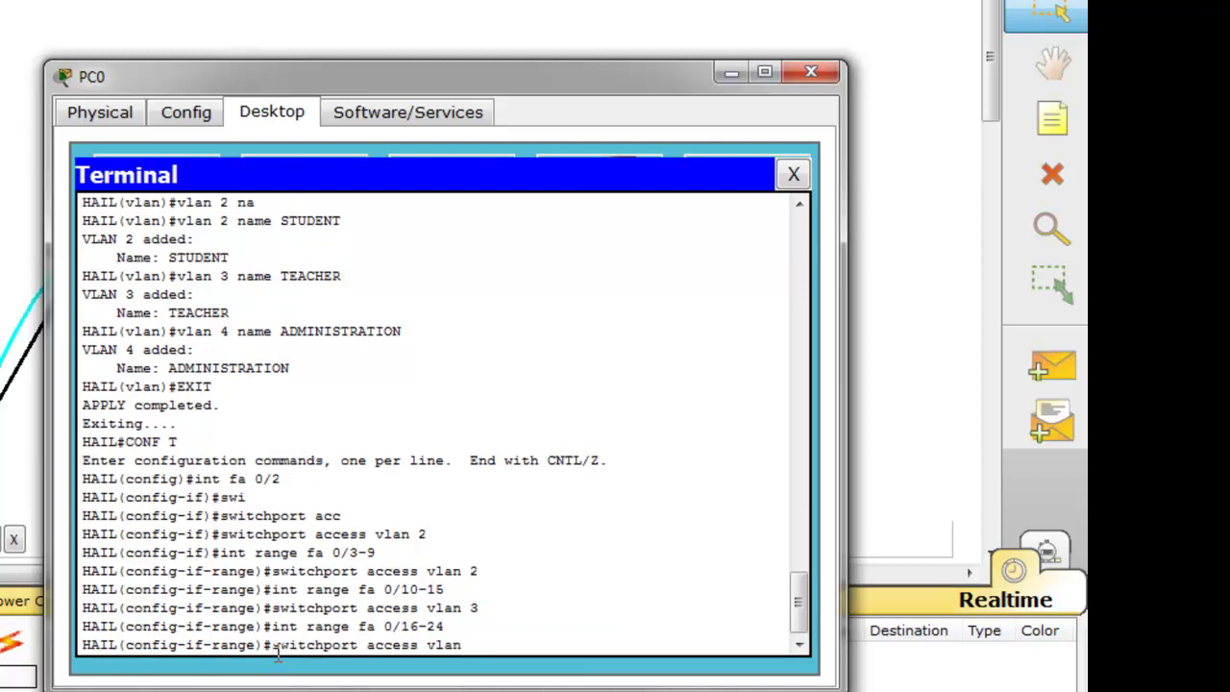
pyautogui.write('4')
pyautogui.press('Return')
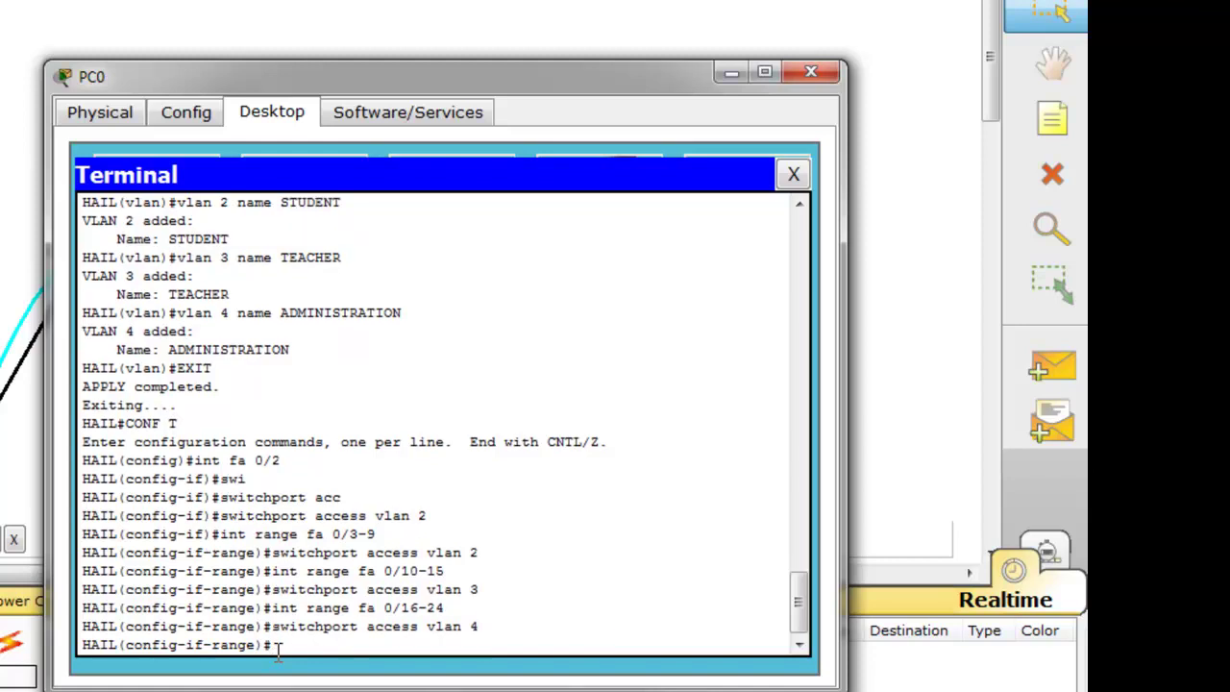
pyautogui.write('exit')
pyautogui.press('Return')
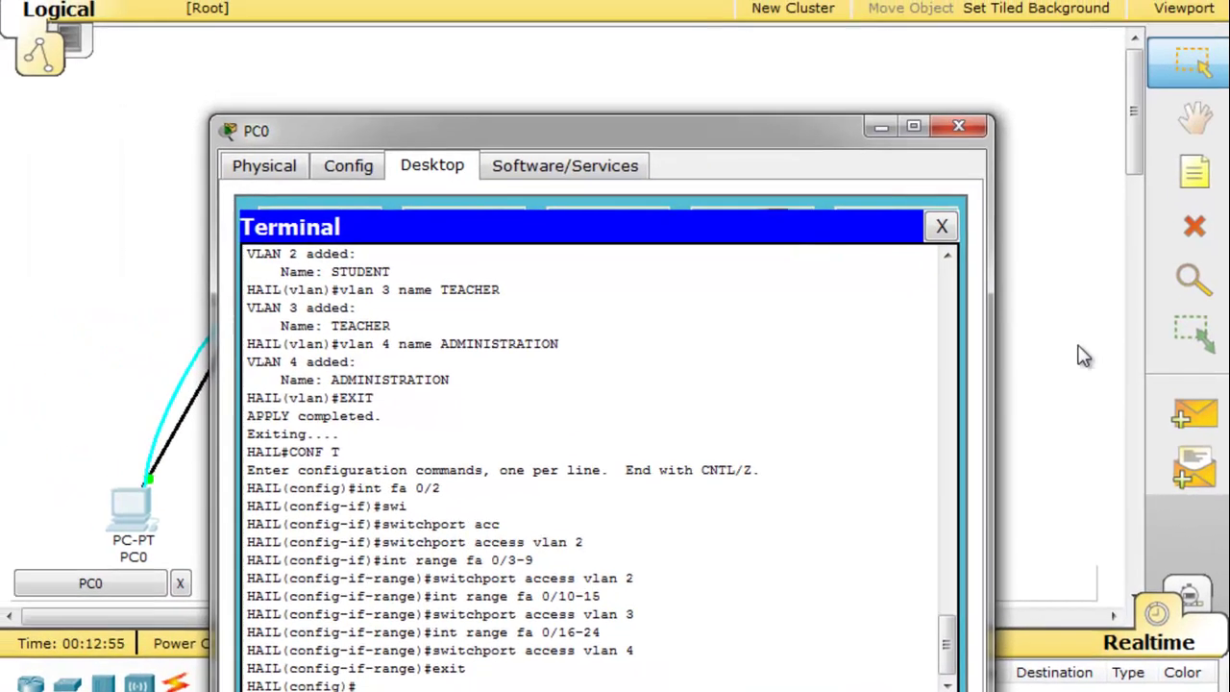
pyautogui.click(881, 302)
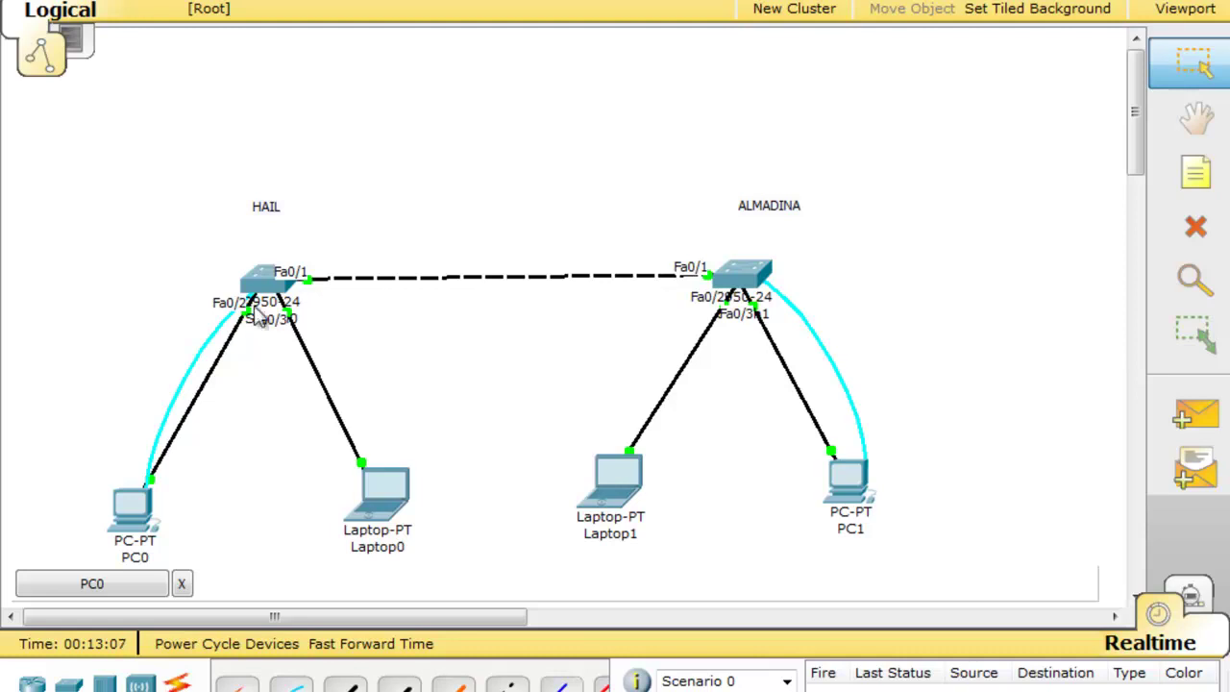
# Back in PC0's terminal, set Fa0/1 on HAIL to switchport mode trunk
pyautogui.click(118, 591)
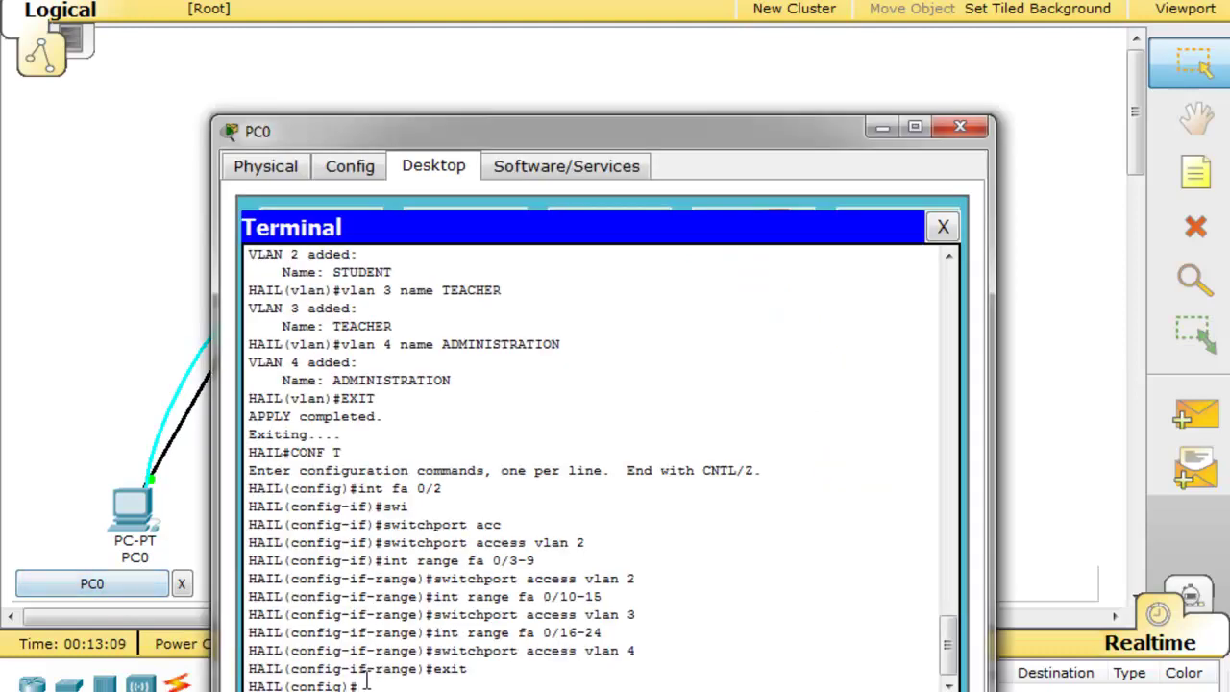
pyautogui.write('int fa 0/1')
pyautogui.press('Return')
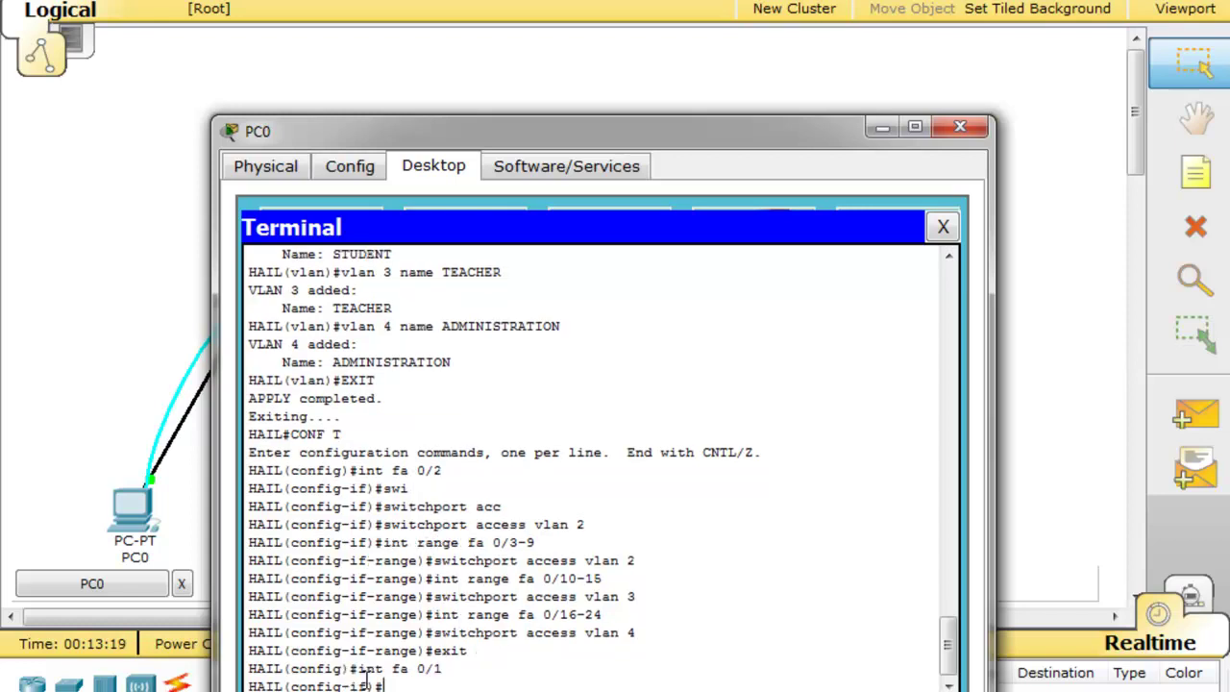
pyautogui.write('swi')
pyautogui.press('Tab')
pyautogui.write('a')
pyautogui.press('BackSpace')
pyautogui.write('m')
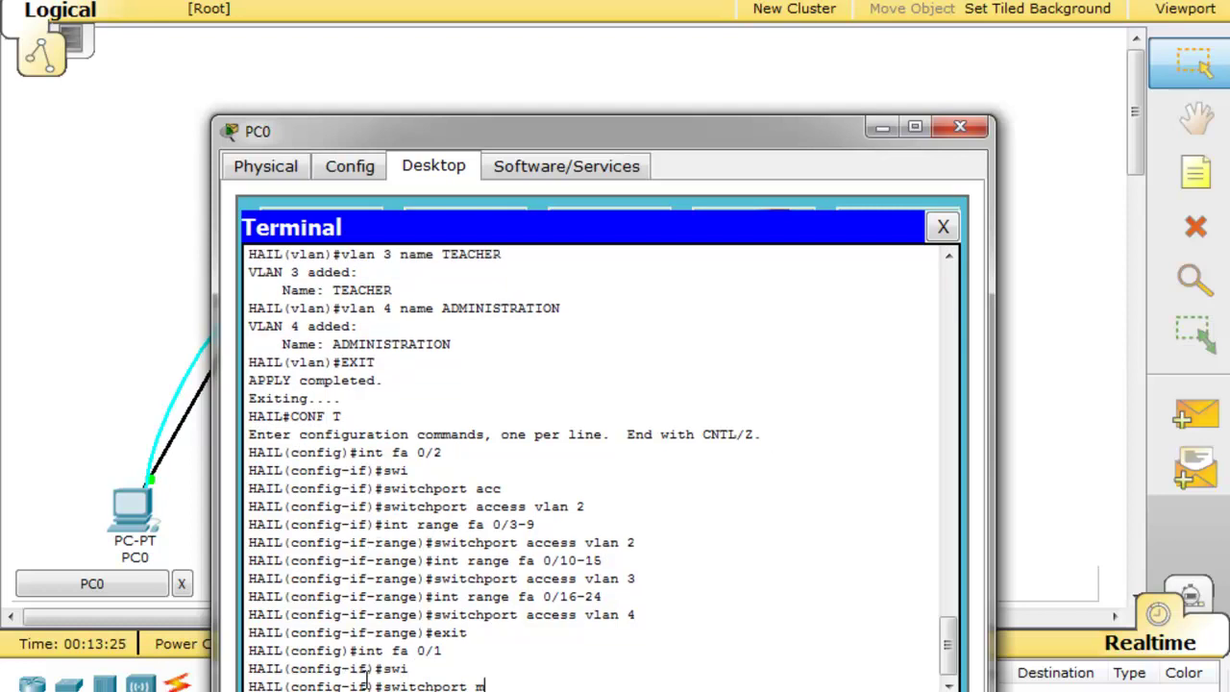
pyautogui.press('Tab')
pyautogui.write('tr')
pyautogui.press('Tab')
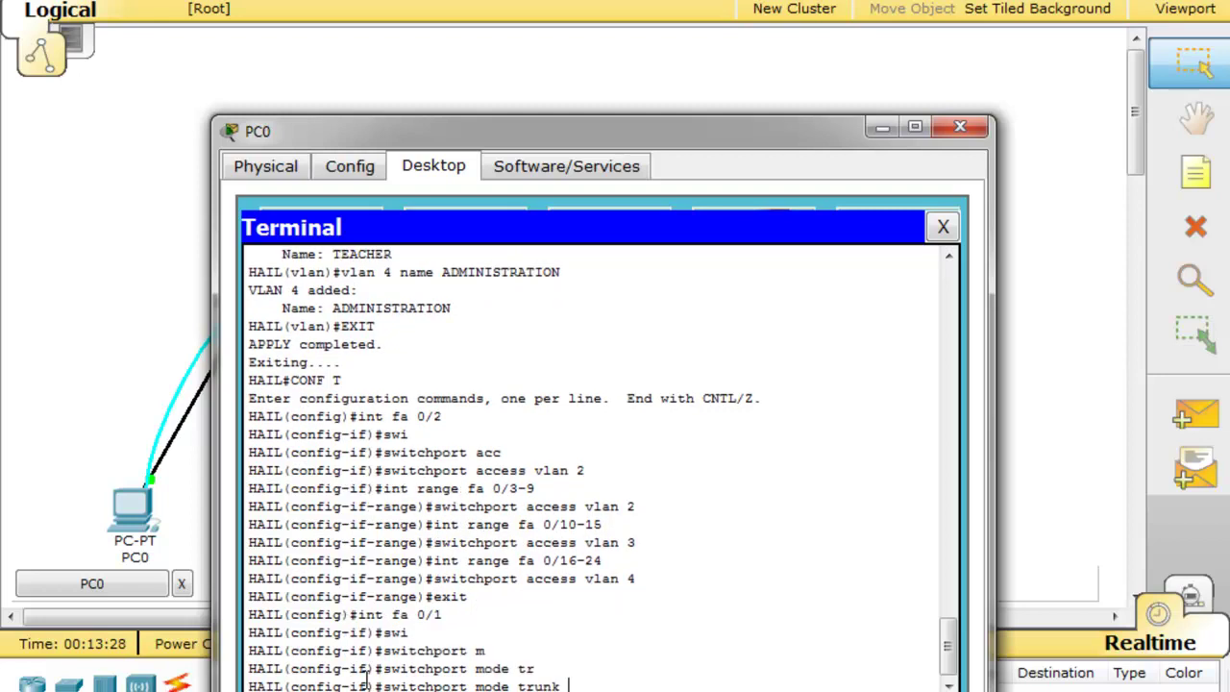
pyautogui.press('Return')
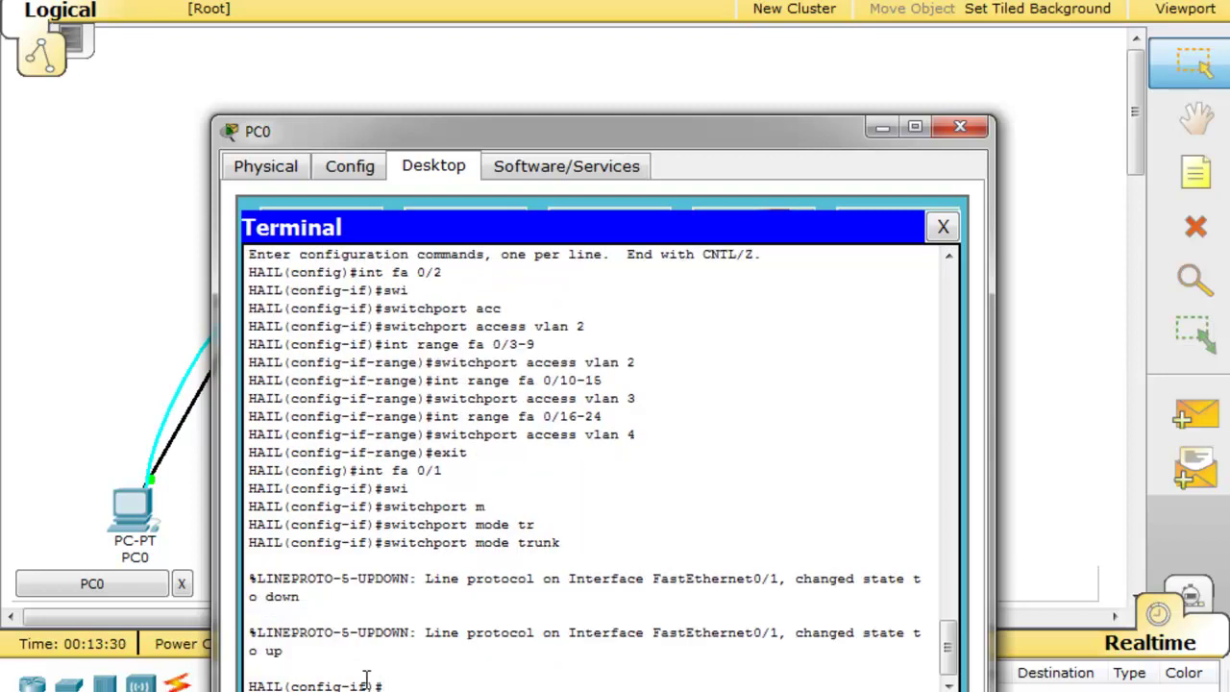
# Leave interface configuration with exit and end, returning to the HAIL# prompt
pyautogui.write('e')
pyautogui.write('xit')
pyautogui.press('Return')
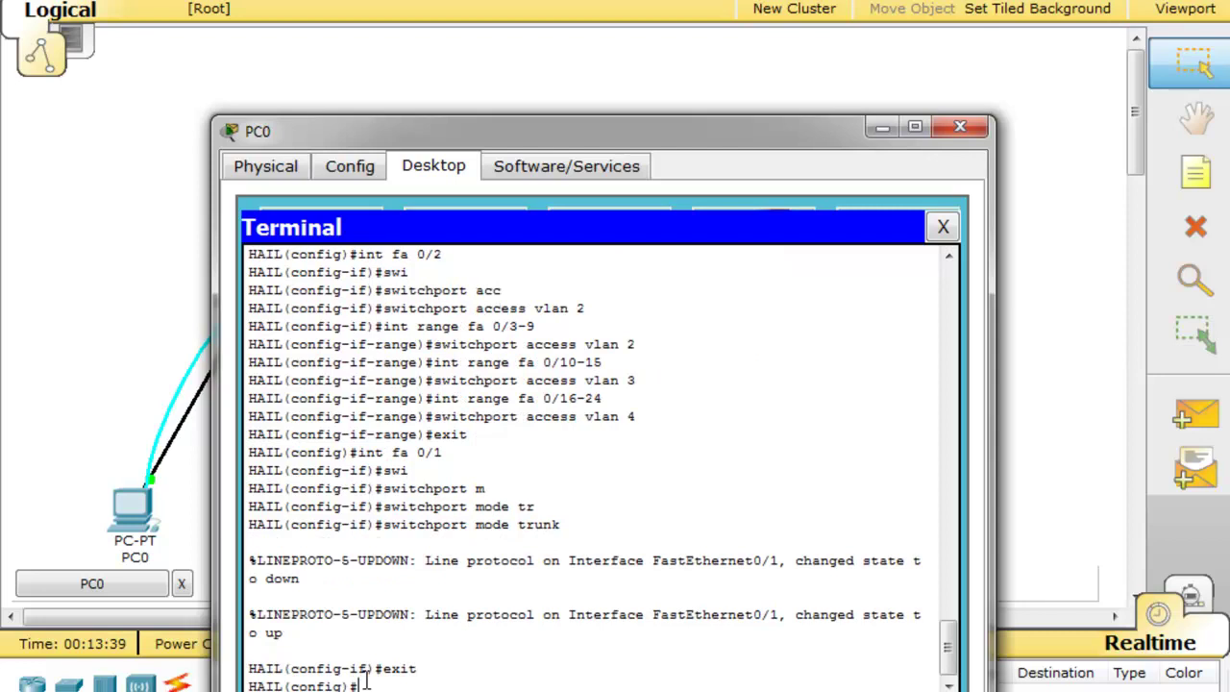
pyautogui.write('end')
pyautogui.press('Return')
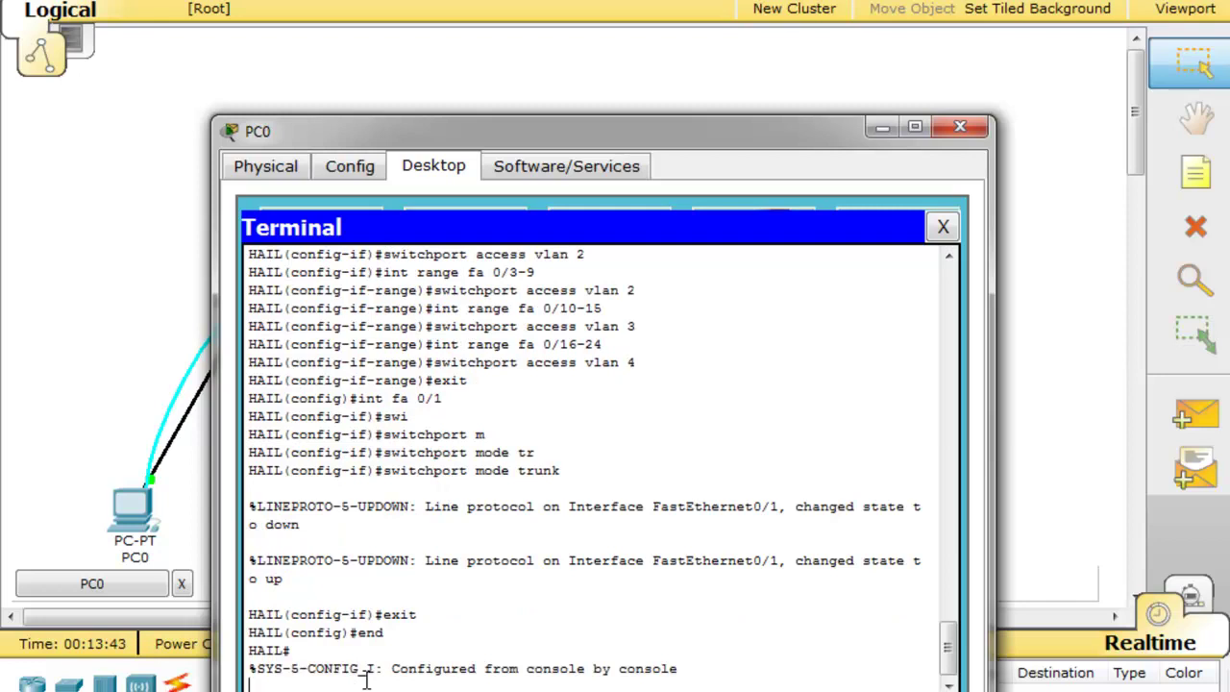
# Run show vlan on HAIL to list the VLANs and their ports
pyautogui.press('Return')
pyautogui.write('sh')
pyautogui.press('Tab')
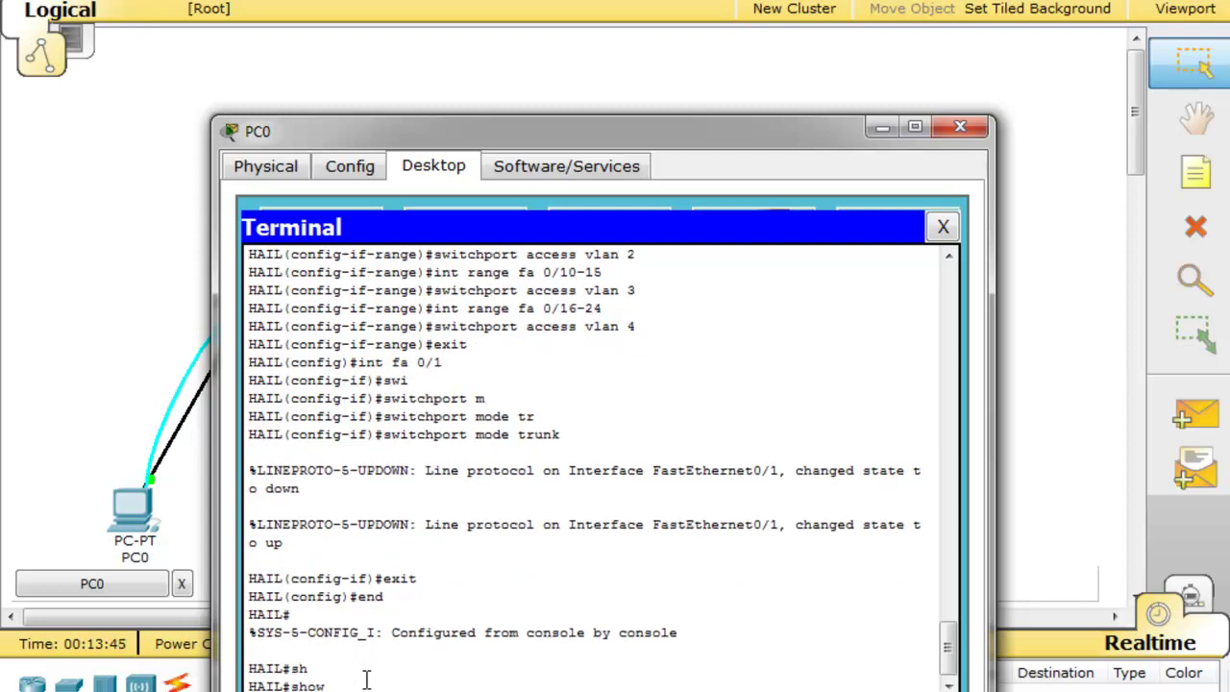
pyautogui.write('vla')
pyautogui.press('Tab')
pyautogui.press('Return')
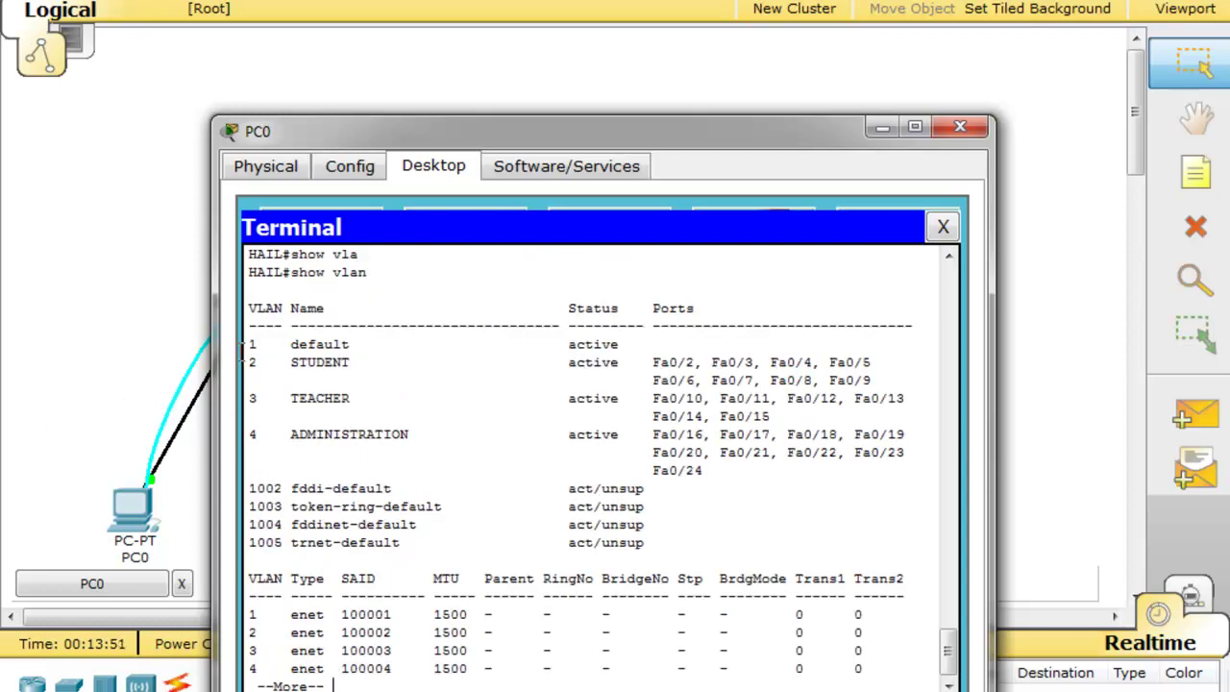
# Highlight the port lists for VLAN 1, STUDENT, TEACHER and ADMINISTRATION, then page through the output
pyautogui.moveTo(289, 344); pyautogui.dragTo(629, 343)
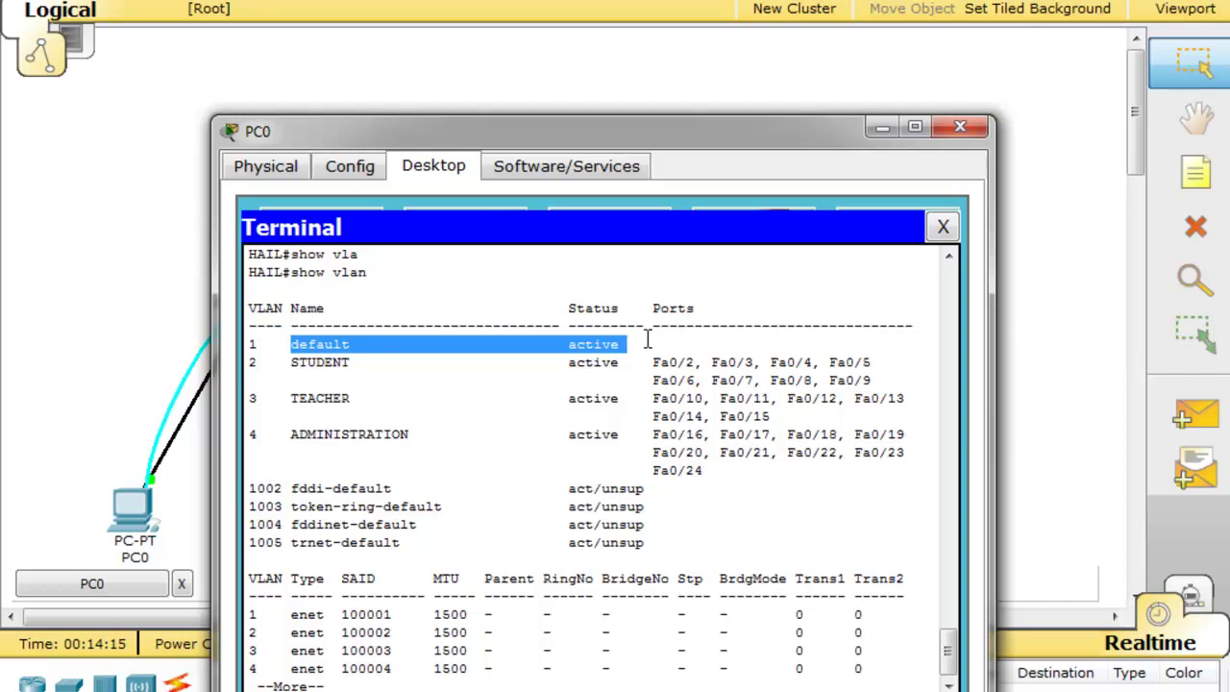
pyautogui.moveTo(653, 363); pyautogui.dragTo(872, 380)
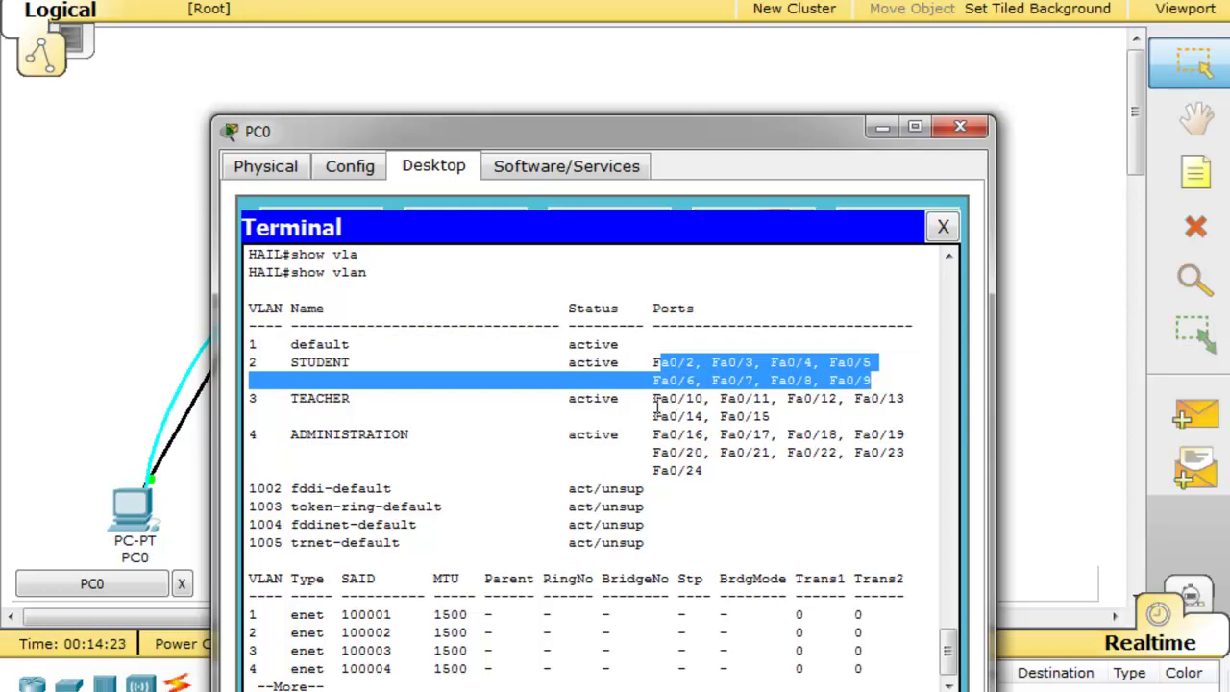
pyautogui.moveTo(653, 399); pyautogui.dragTo(756, 423)
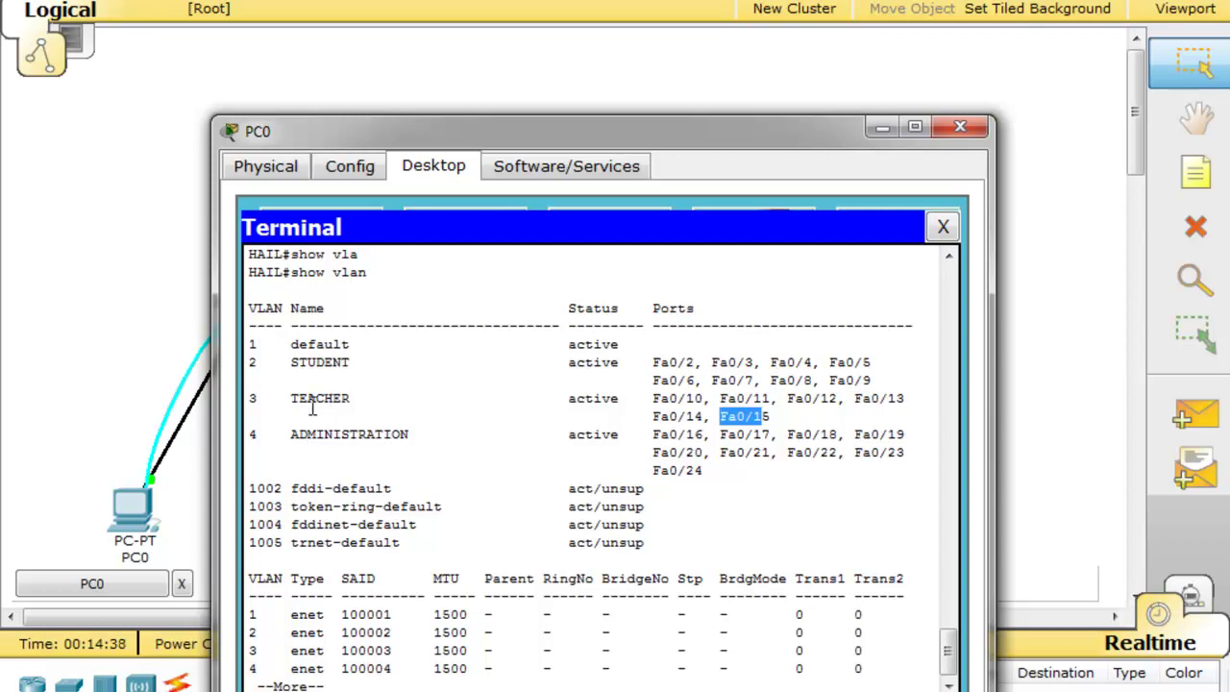
pyautogui.moveTo(652, 470); pyautogui.dragTo(705, 470)
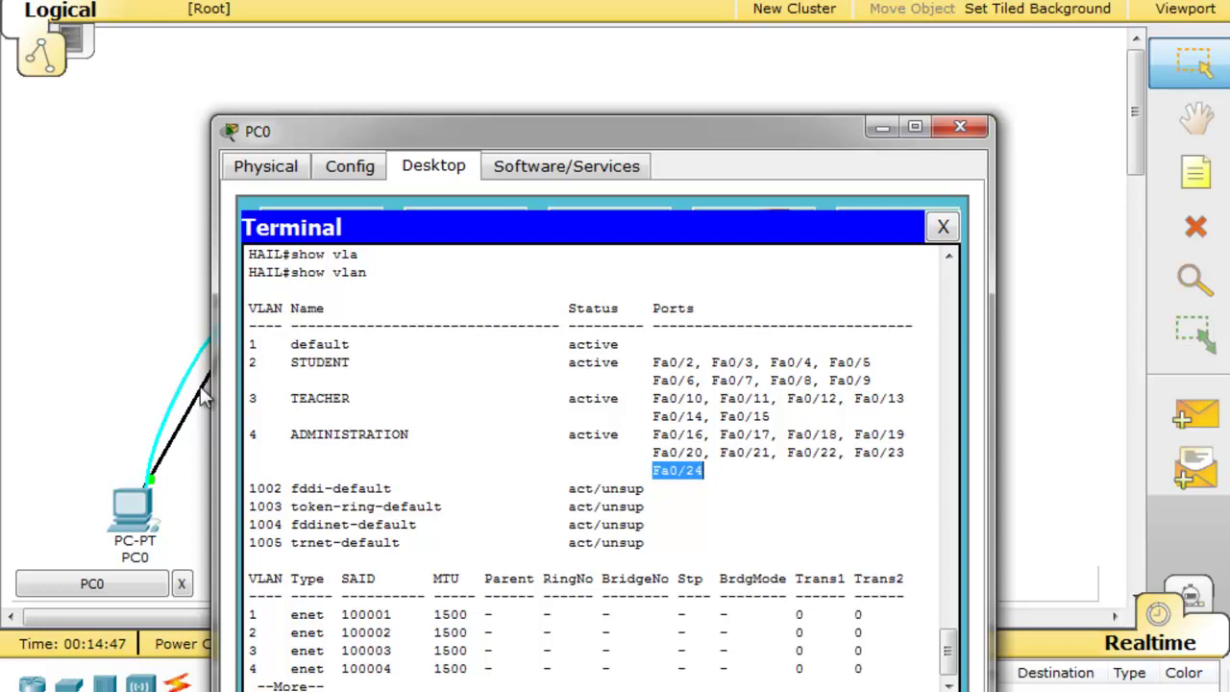
pyautogui.moveTo(259, 348); pyautogui.dragTo(248, 347)
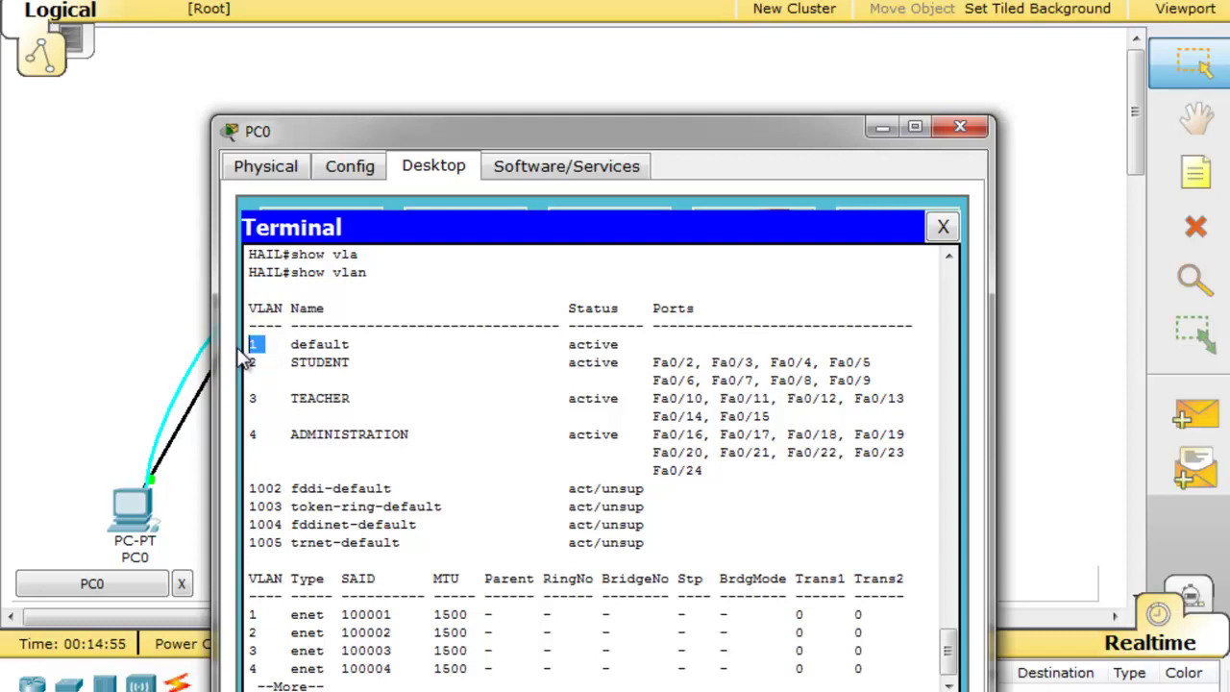
pyautogui.press('Return')
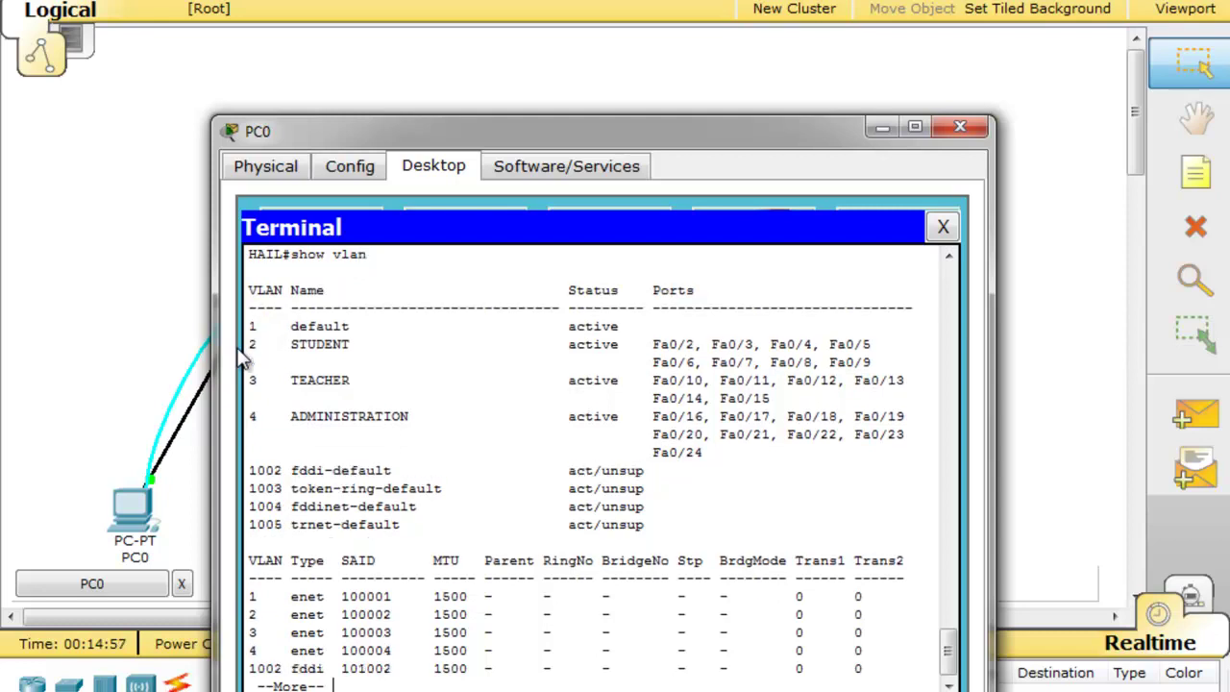
pyautogui.press('Return')
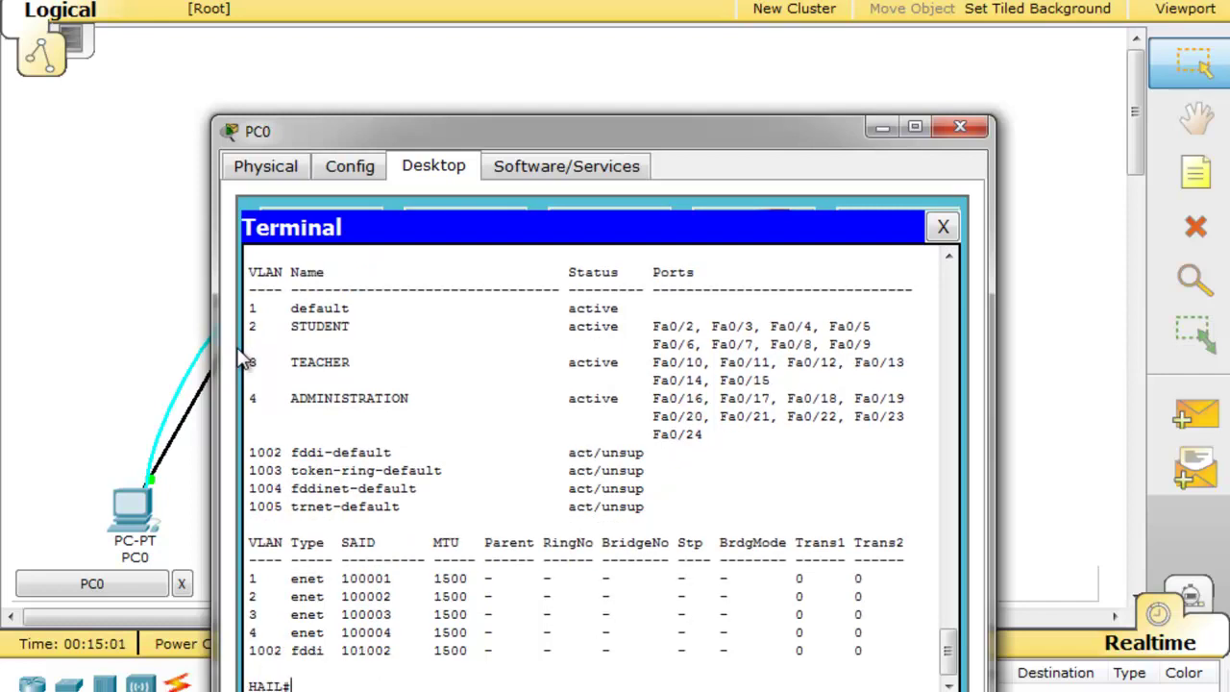
# On HAIL, configure interface Fa0/24 and remove it from access VLAN 4
pyautogui.write('conf t')
pyautogui.press('Return')
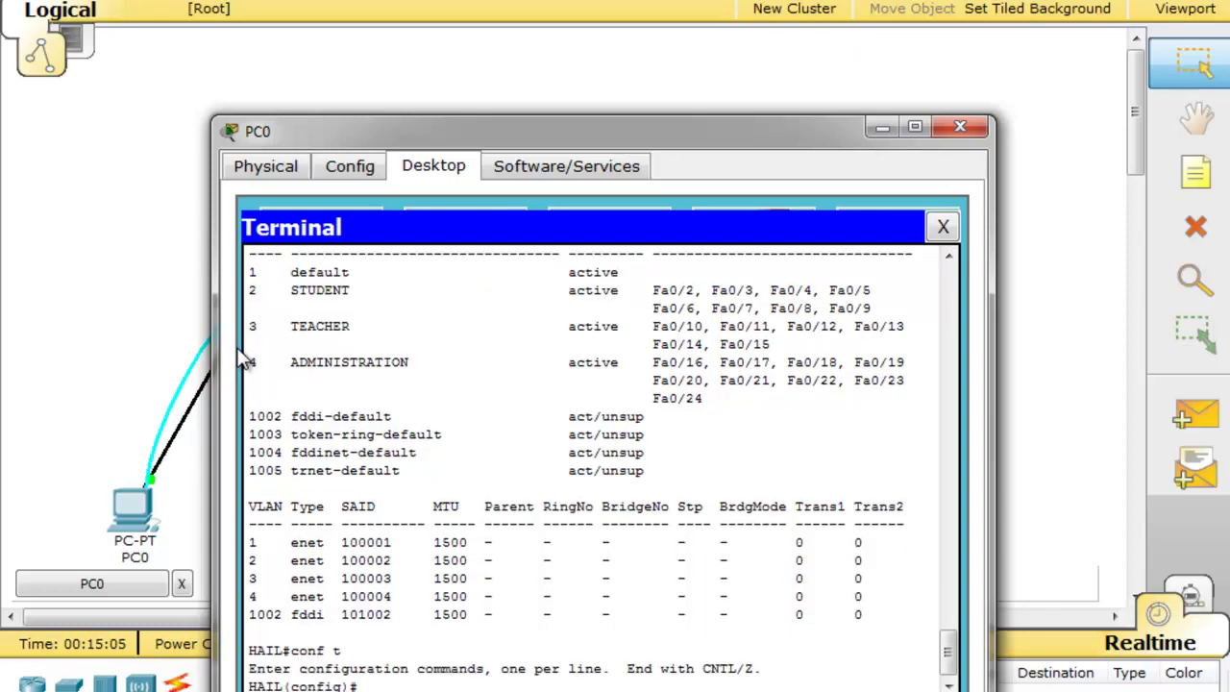
pyautogui.write('int fa 0/24')
pyautogui.press('Return')
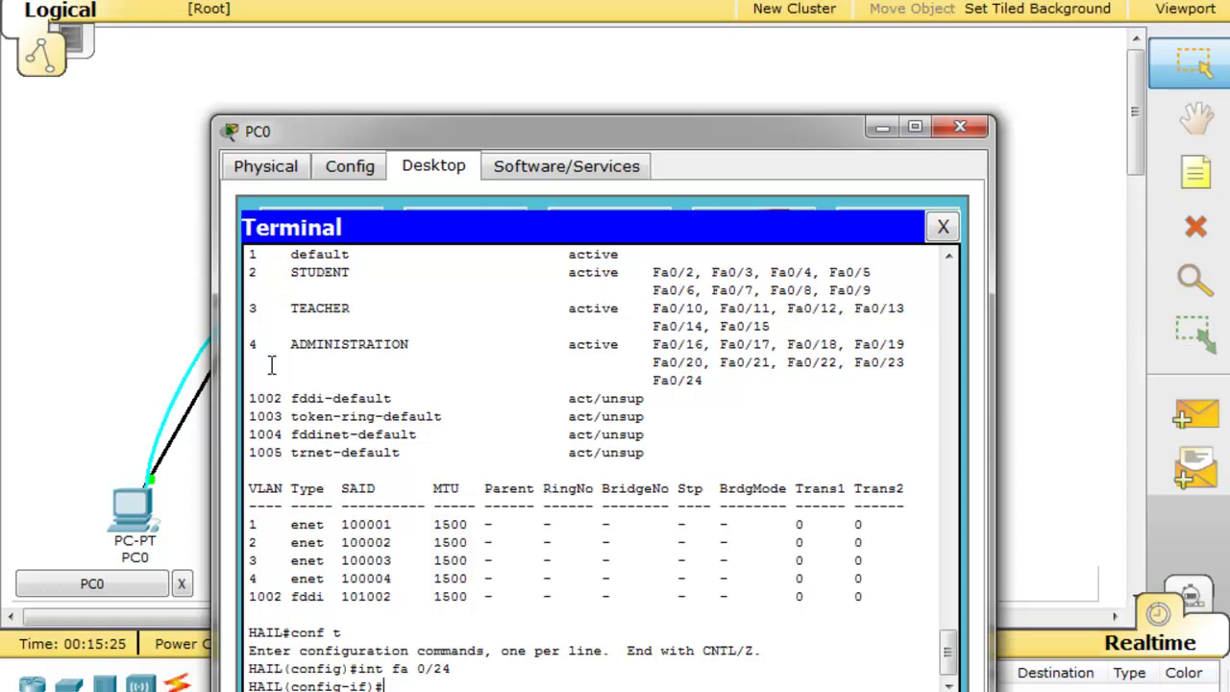
pyautogui.write('no sw')
pyautogui.press('Tab')
pyautogui.write('acc')
pyautogui.press('Tab')
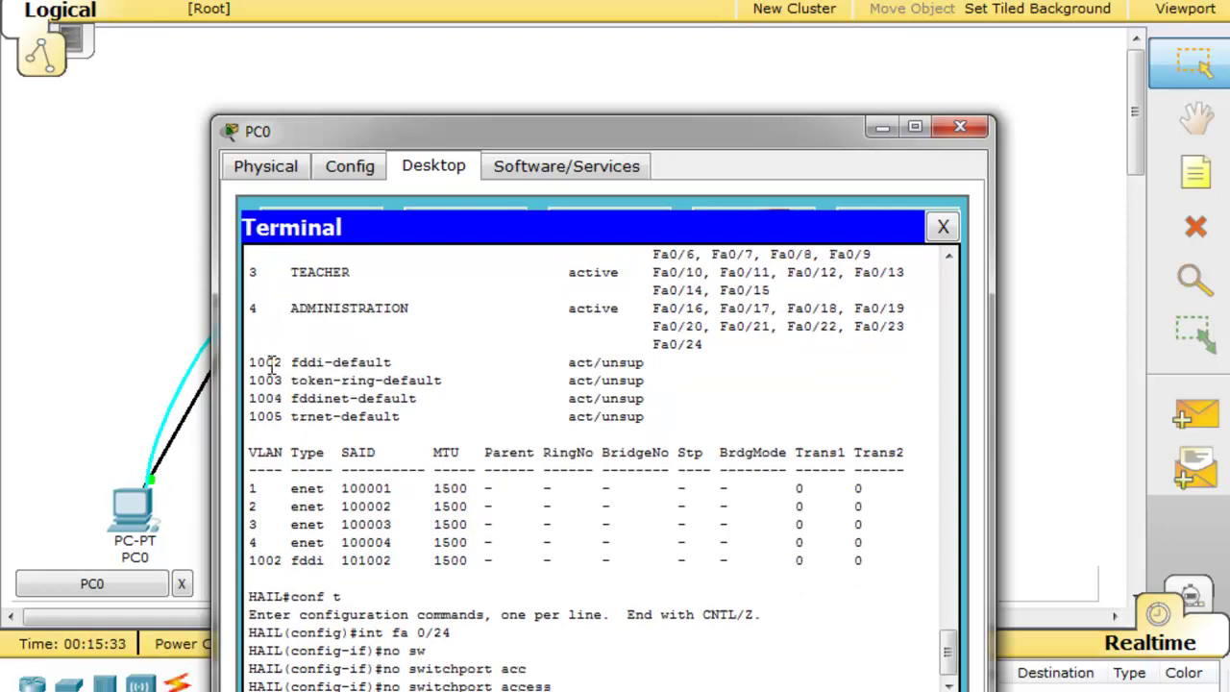
pyautogui.write('v')
pyautogui.press('Tab')
pyautogui.write('4')
pyautogui.press('Return')
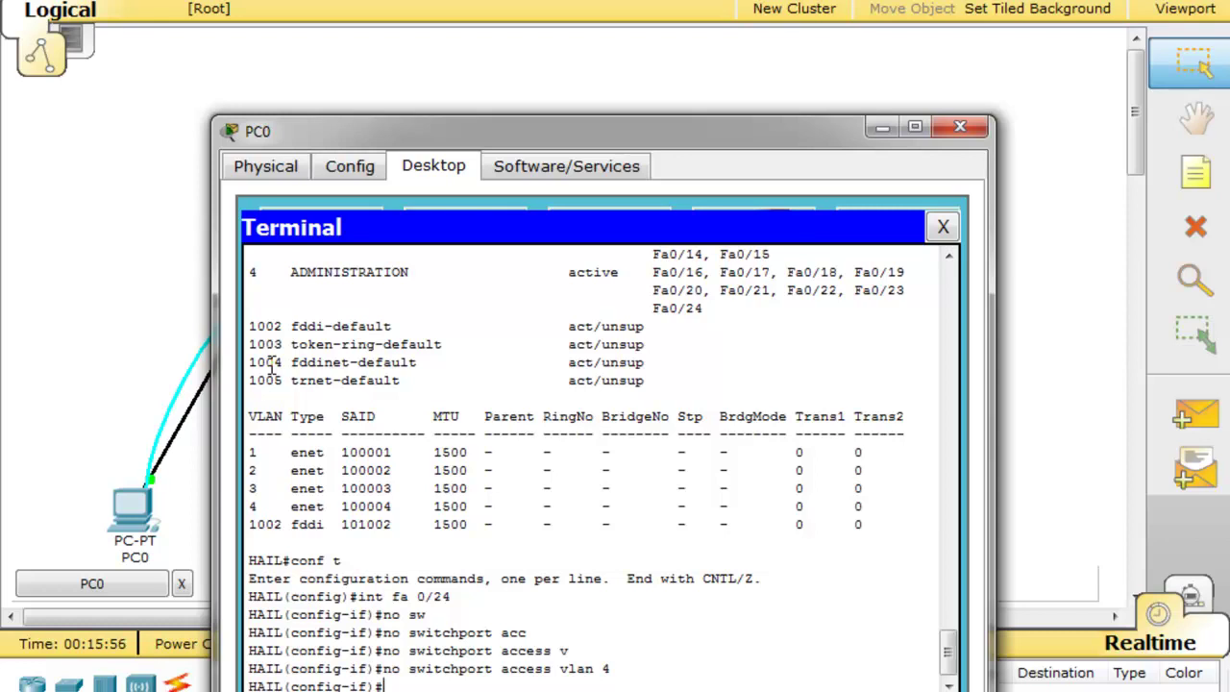
# Assign Fa0/24 to access VLAN 1 and return to the HAIL# prompt
pyautogui.press('Up')
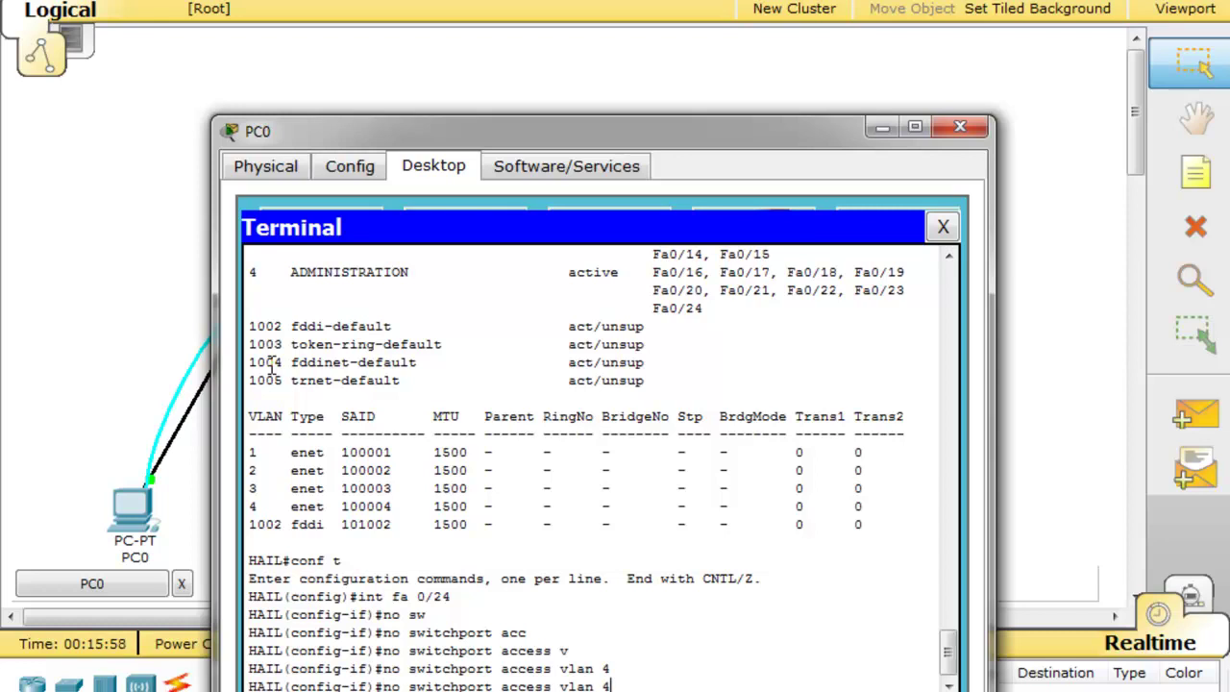
pyautogui.press('BackSpace')
pyautogui.write('1')
pyautogui.press('Left')
pyautogui.press('Left')
pyautogui.press('Left')
pyautogui.press('Left')
pyautogui.press('Left')
pyautogui.press('Left')
pyautogui.press('Left')
pyautogui.press('Left')
pyautogui.press('Left')
pyautogui.press('Left')
pyautogui.press('Left')
pyautogui.press('Left')
pyautogui.press('Left')
pyautogui.press('Left')
pyautogui.press('Left')
pyautogui.press('Left')
pyautogui.press('Left')
pyautogui.press('Left')
pyautogui.press('Left')
pyautogui.press('Left')
pyautogui.press('BackSpace')
pyautogui.press('BackSpace')
pyautogui.press('BackSpace')
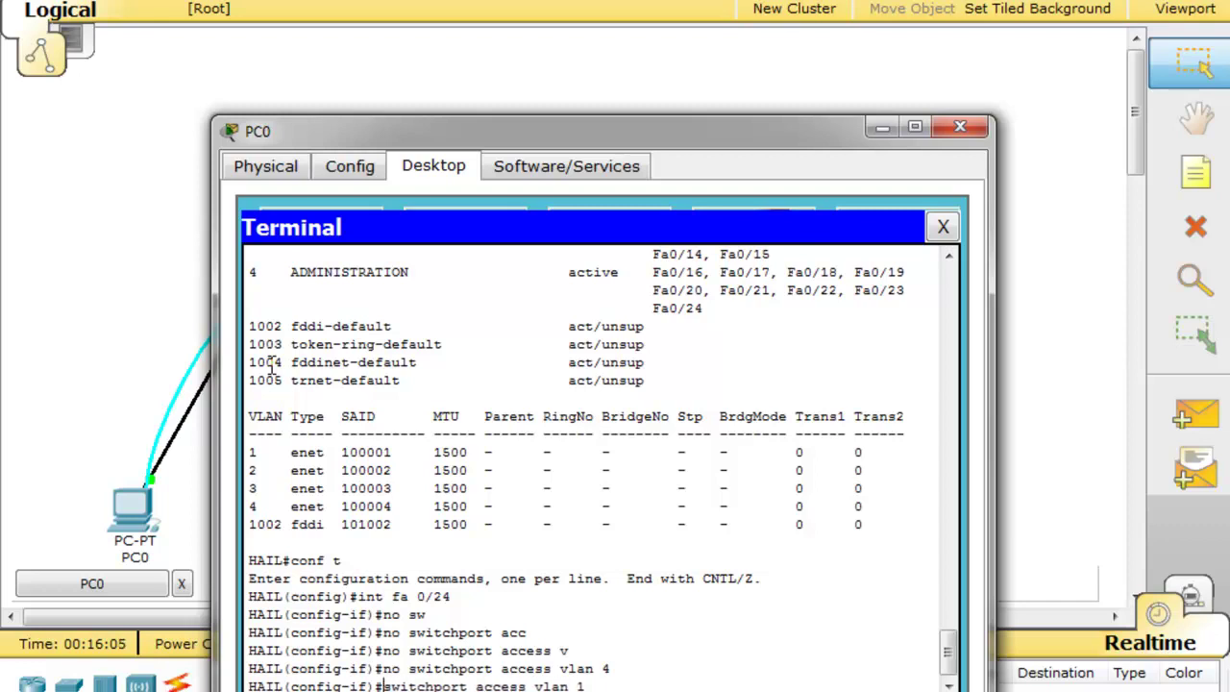
pyautogui.press('Return')
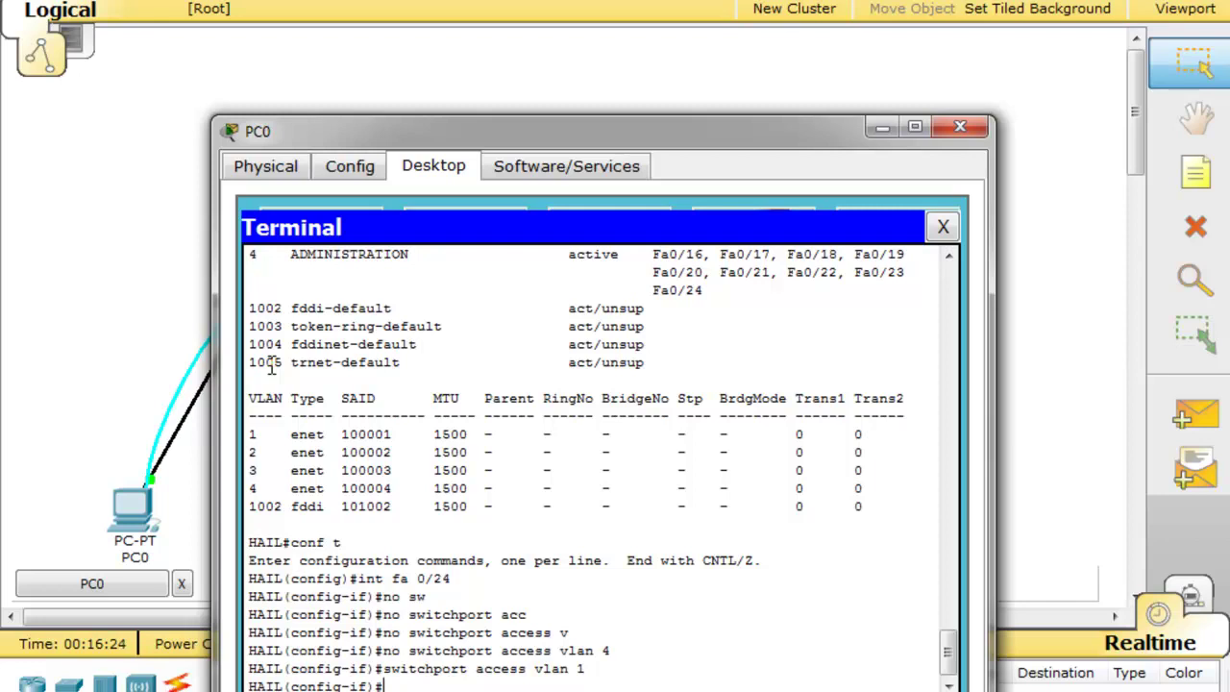
pyautogui.write('end')
pyautogui.press('Return')
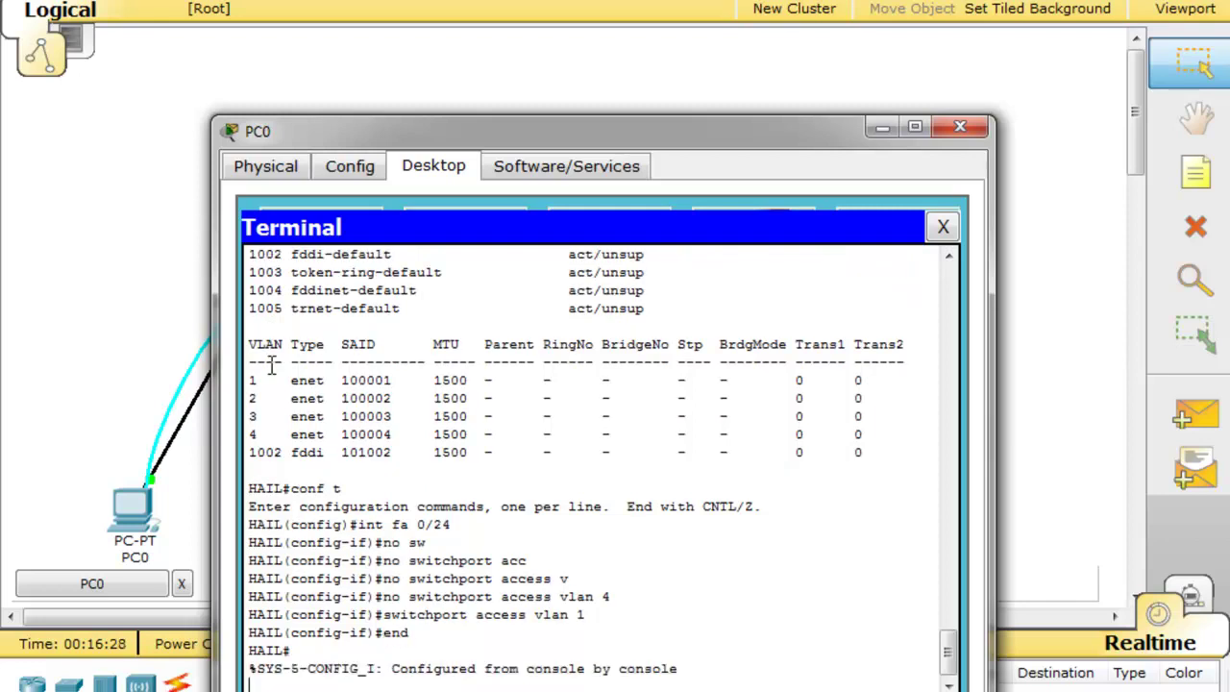
# Save the running-config to startup-config, accepting the default filename
pyautogui.press('Return')
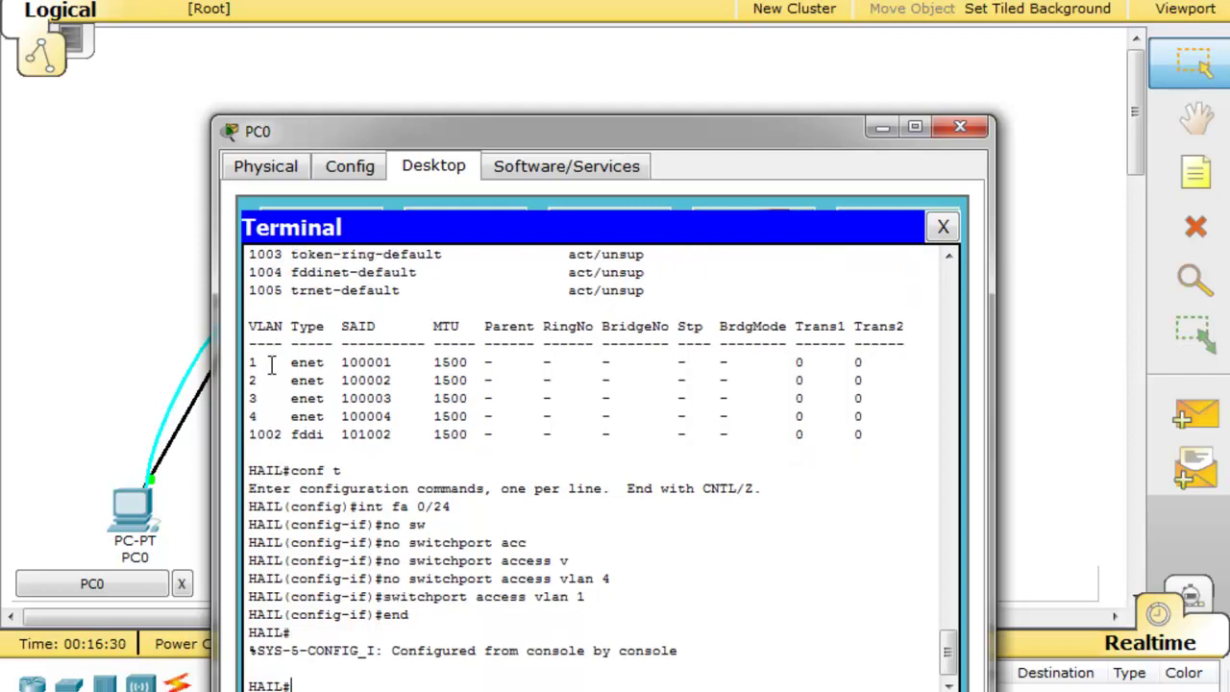
pyautogui.write('cop')
pyautogui.press('Tab')
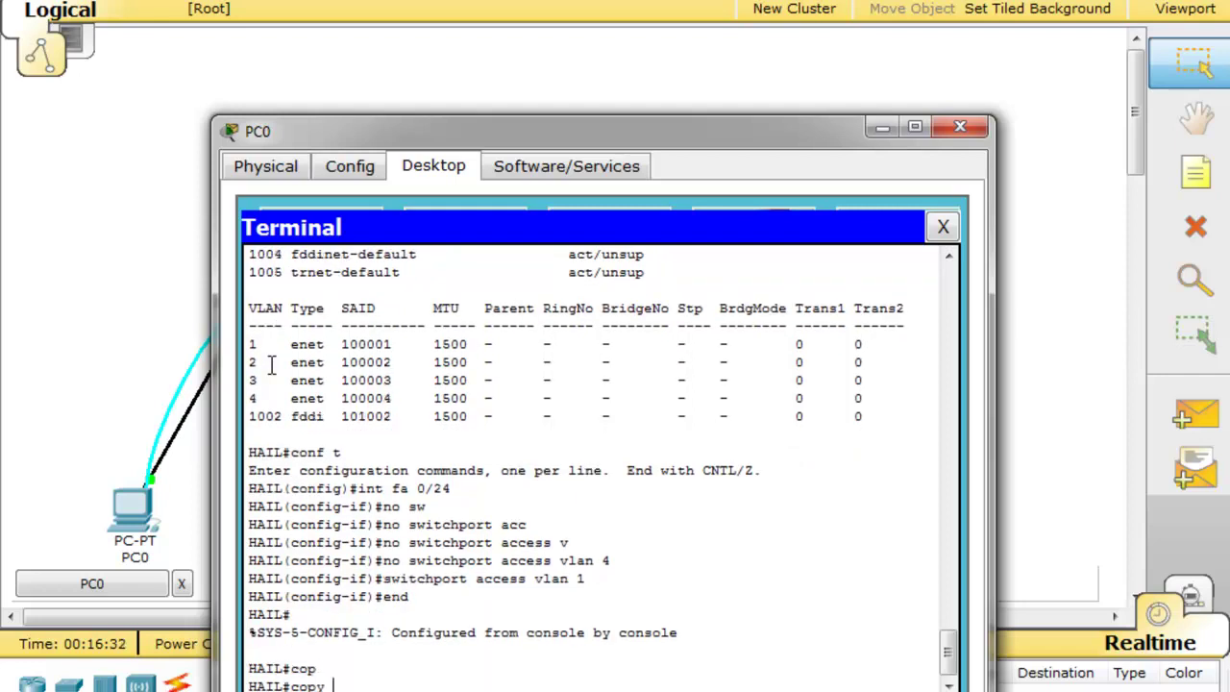
pyautogui.write('run')
pyautogui.press('Tab')
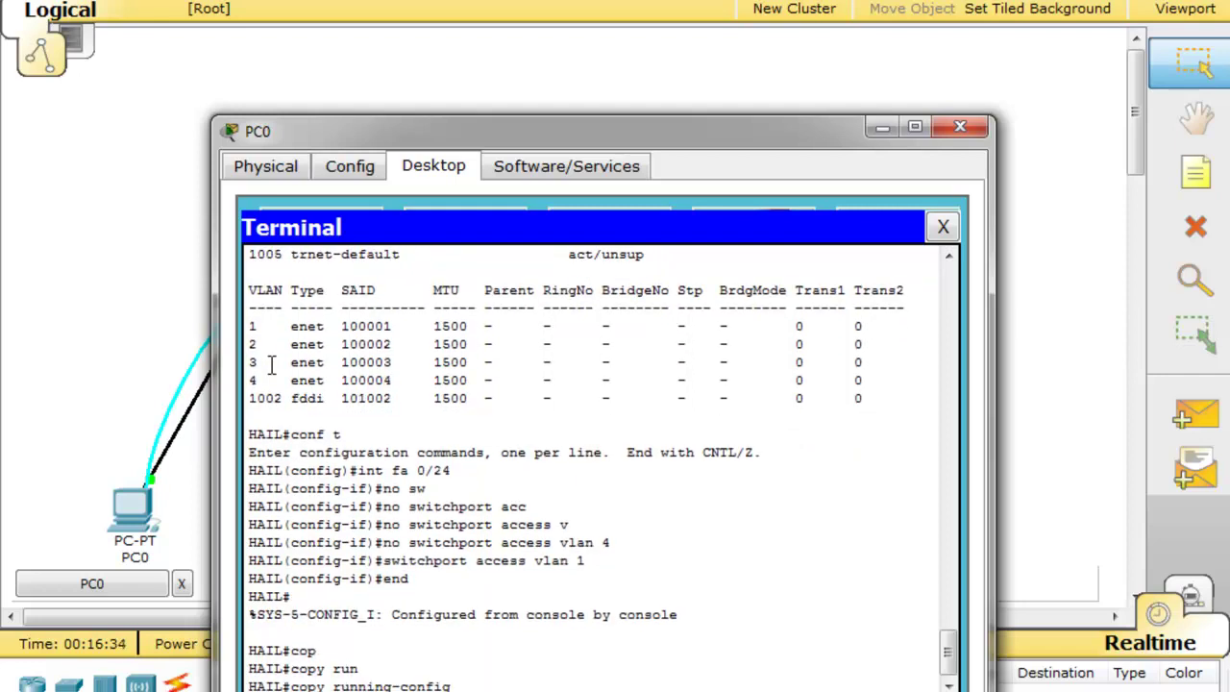
pyautogui.write('sta')
pyautogui.press('Tab')
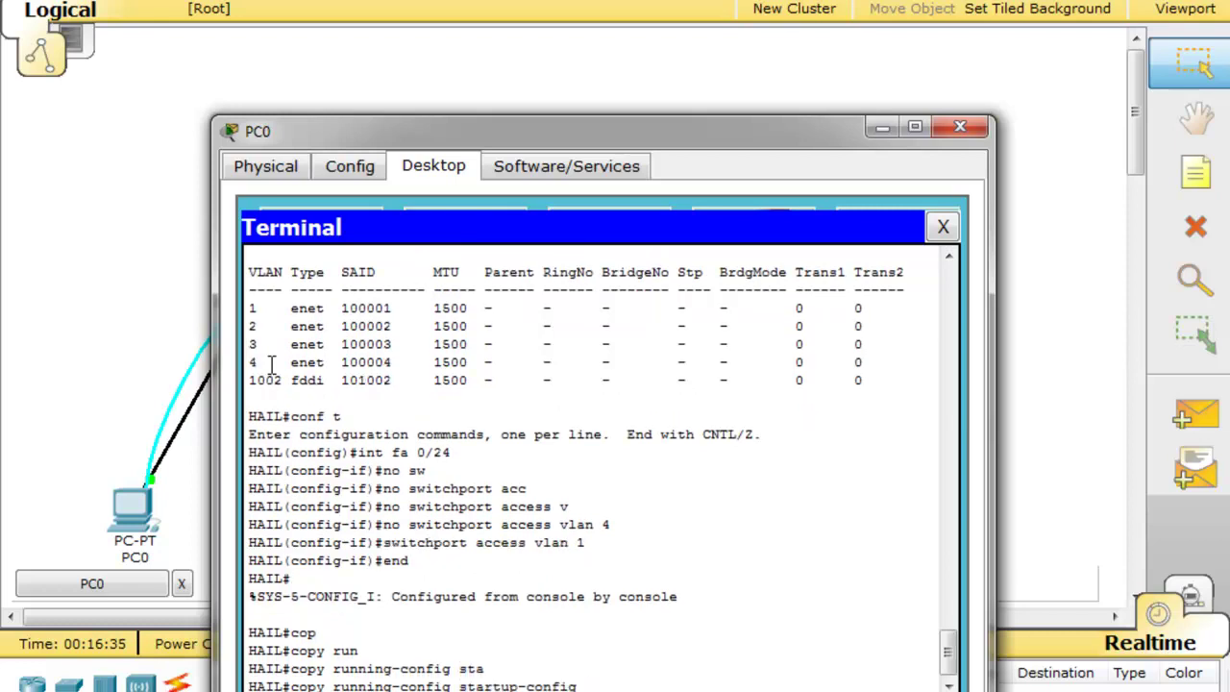
pyautogui.press('Return')
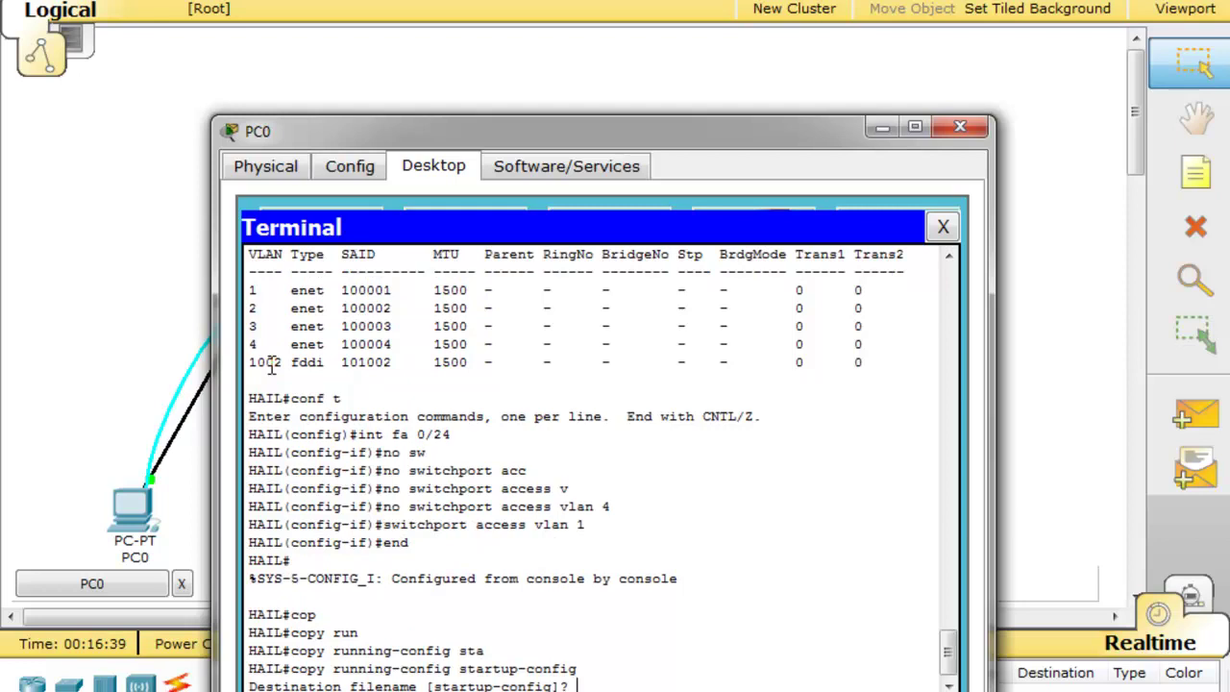
pyautogui.press('Return')
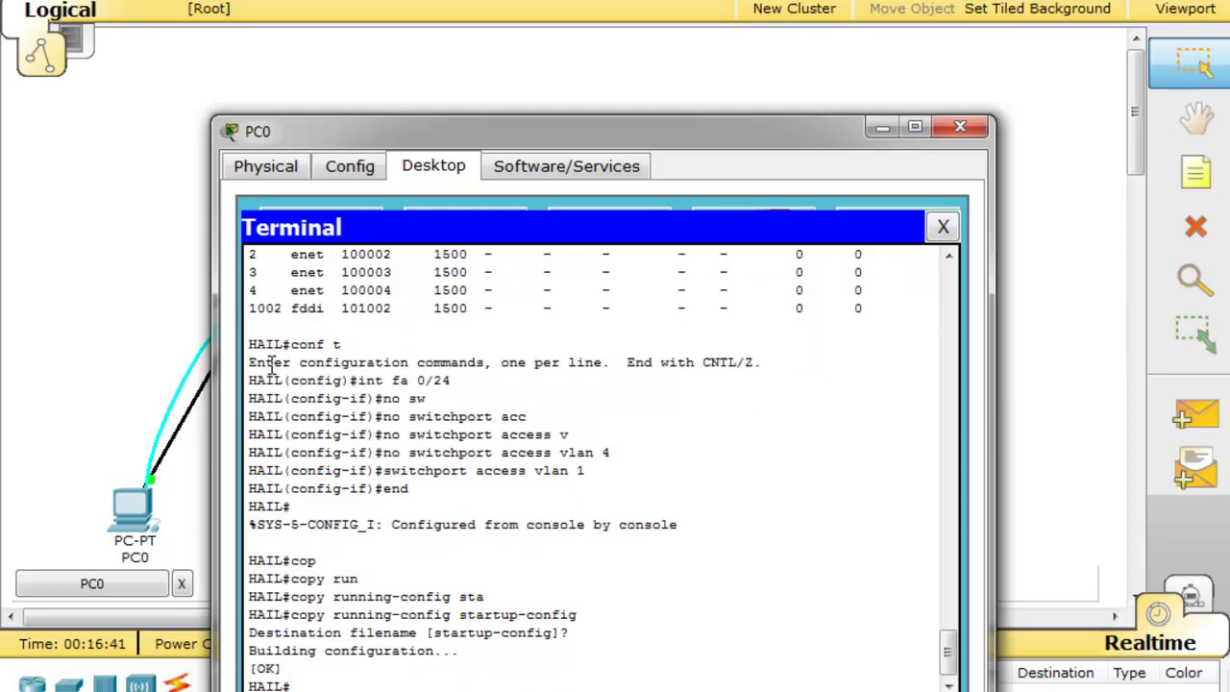
# Display the saved configuration with 'show startup-config'
pyautogui.write('sh')
pyautogui.press('Tab')
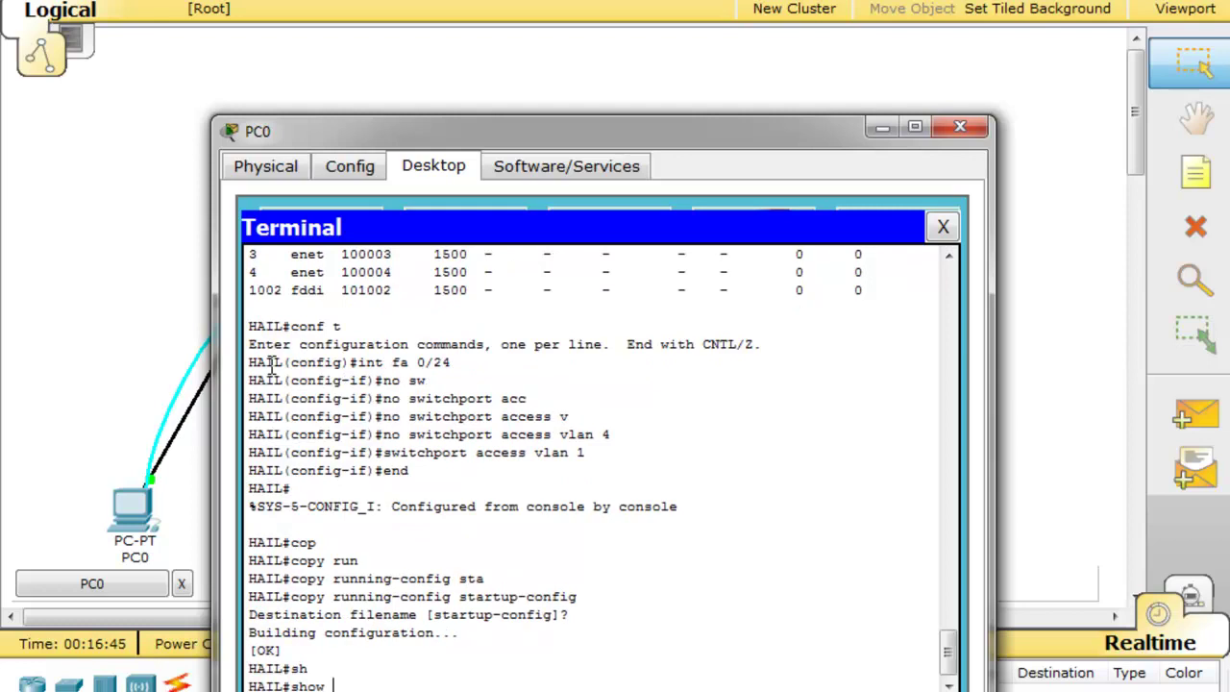
pyautogui.write('sta')
pyautogui.press('Tab')
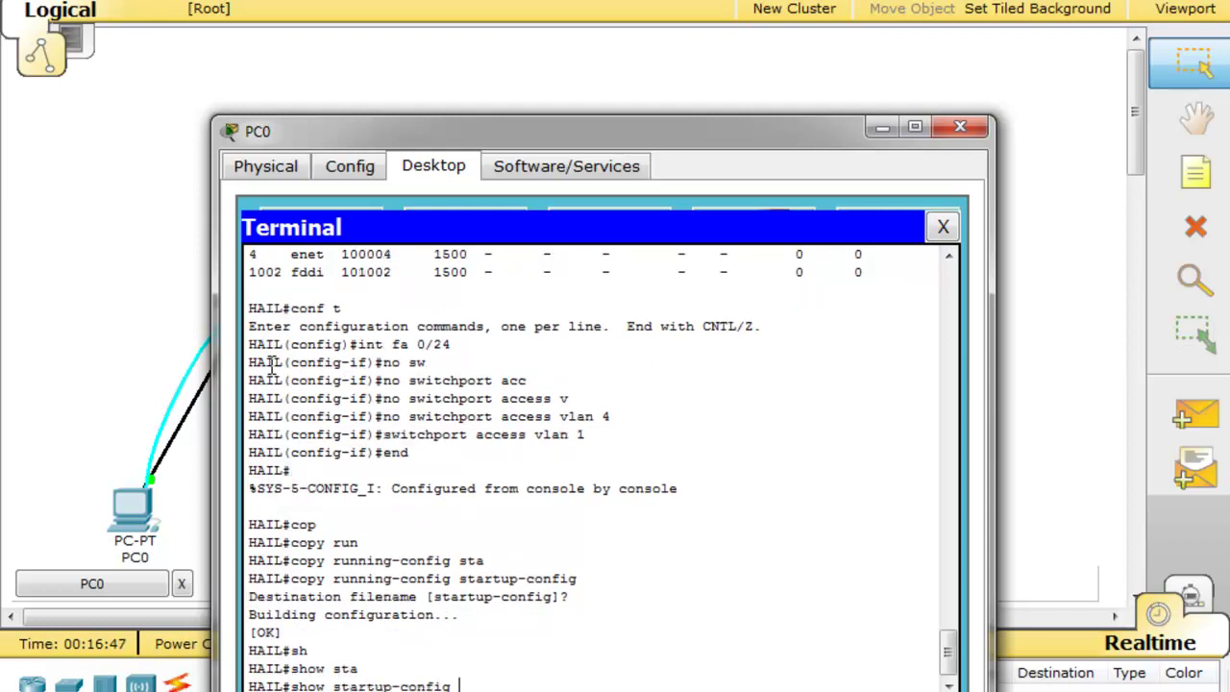
pyautogui.press('Return')
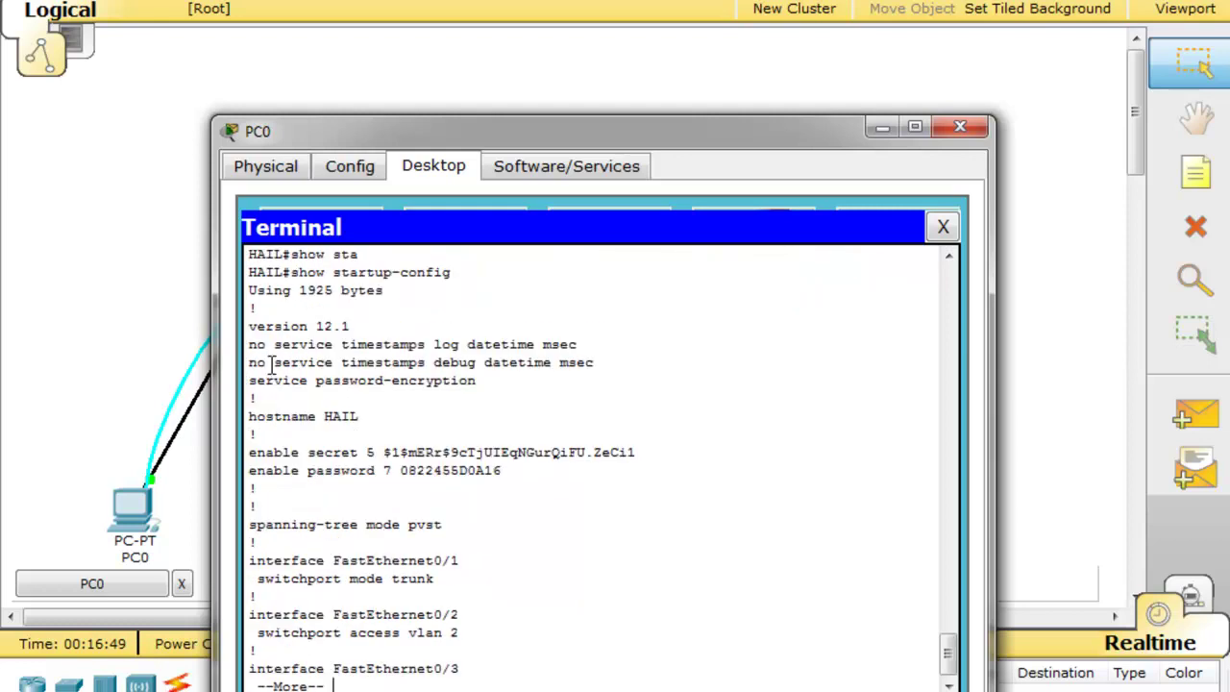
# Highlight the HAIL hostname, encrypted enable password and the Fa0/1 trunk-mode lines
pyautogui.moveTo(323, 416); pyautogui.dragTo(636, 451)
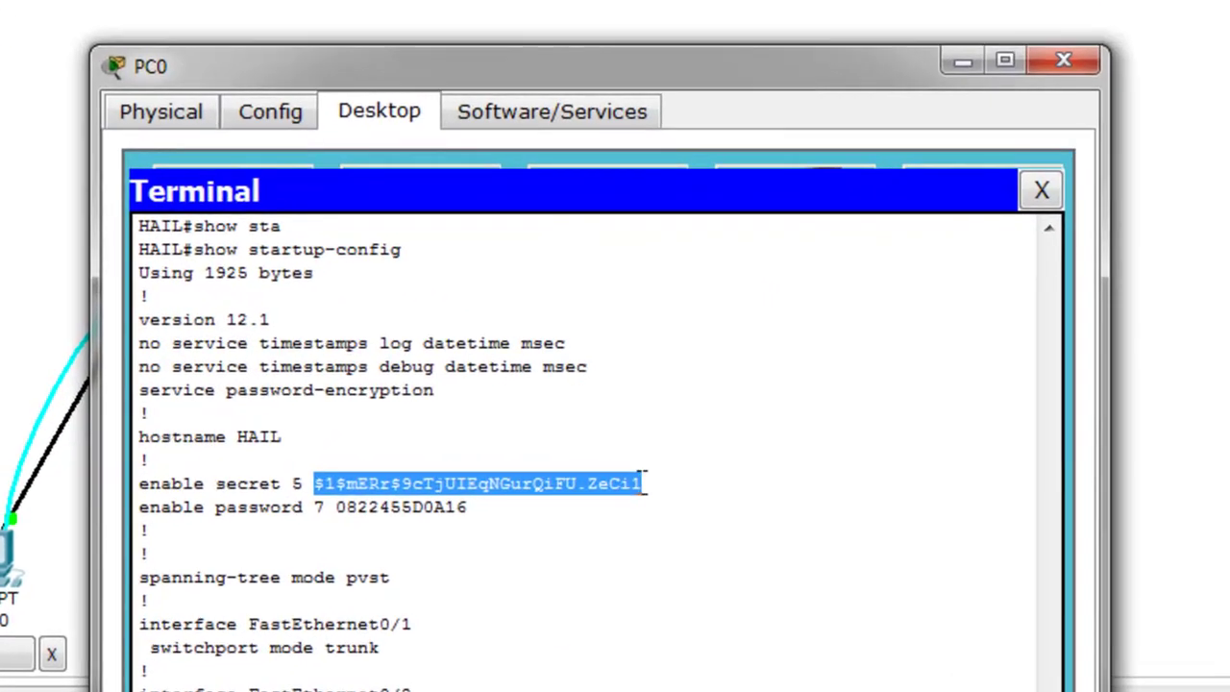
pyautogui.moveTo(392, 514); pyautogui.dragTo(463, 517)
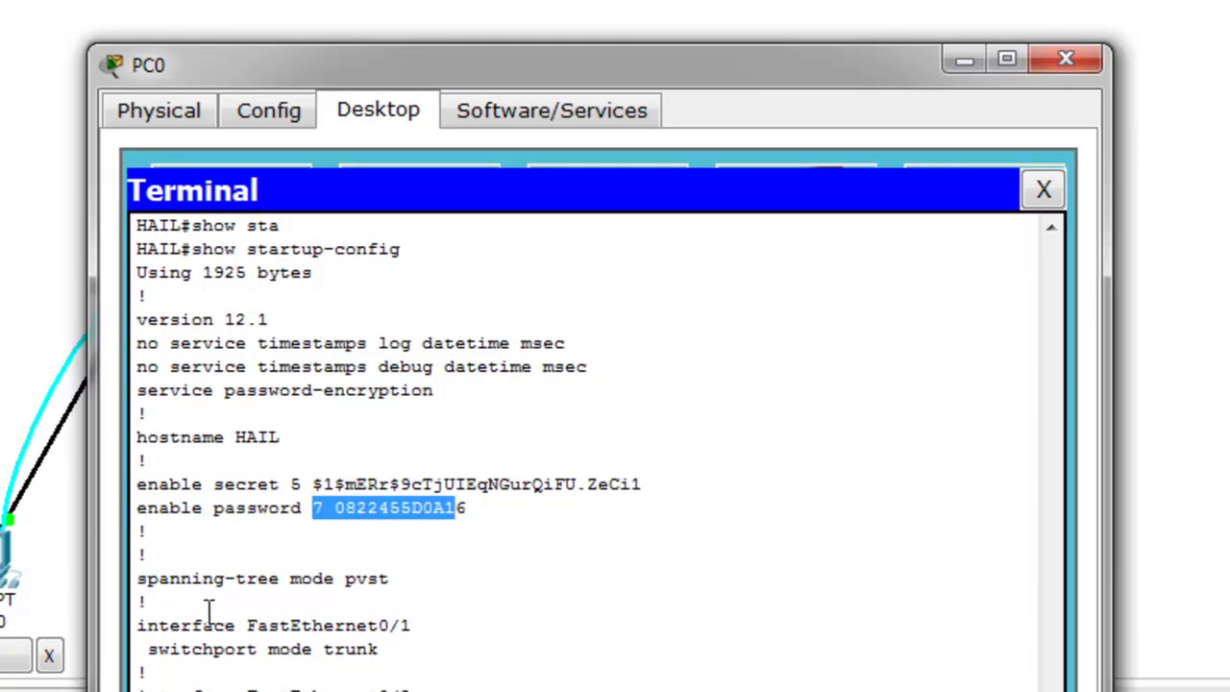
pyautogui.moveTo(137, 625); pyautogui.dragTo(428, 636)
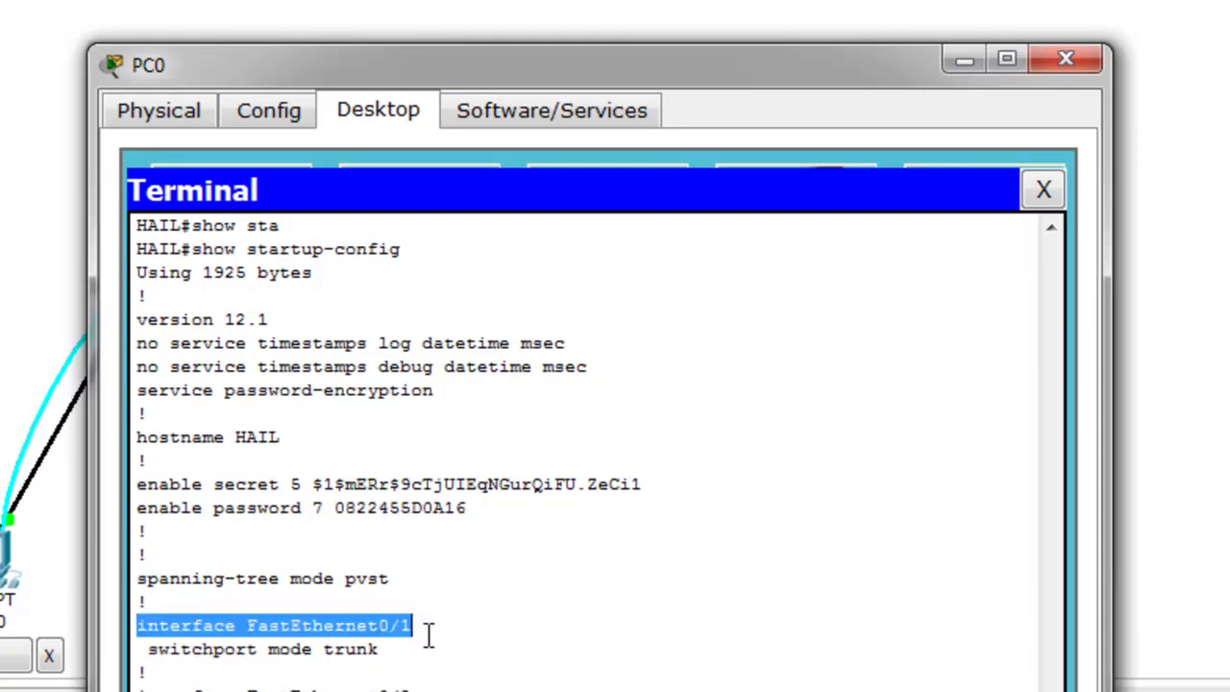
pyautogui.moveTo(158, 649); pyautogui.dragTo(383, 650)
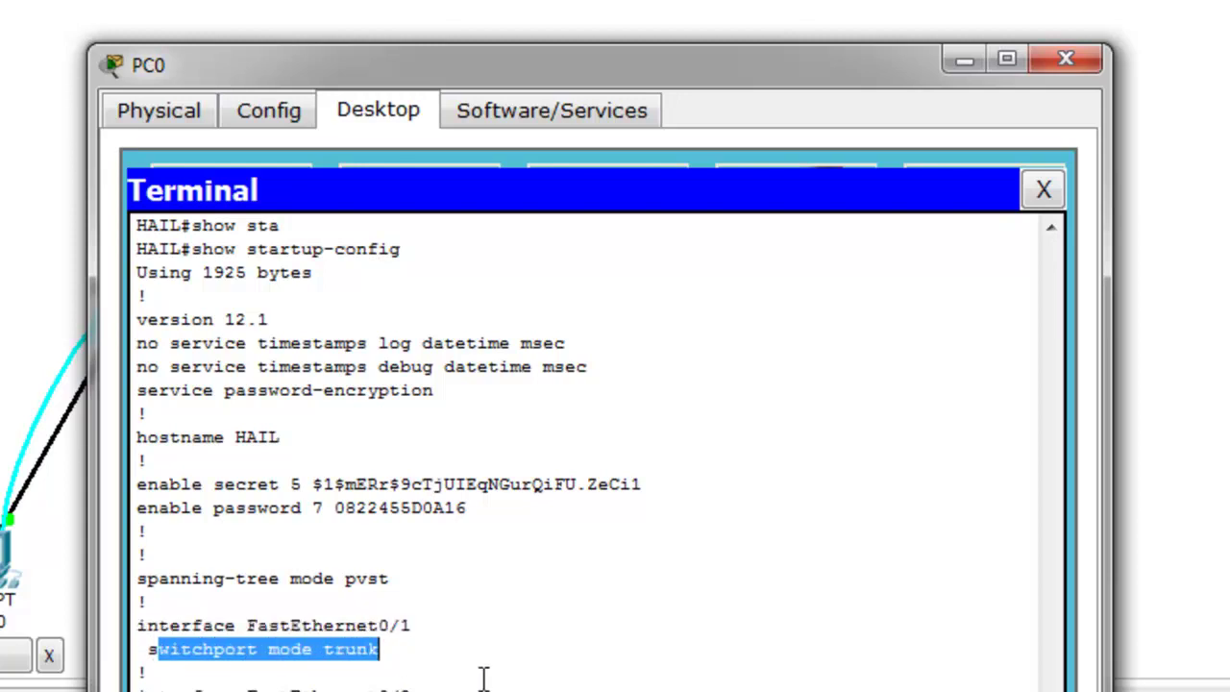
pyautogui.click(455, 684)
# Scroll through Fa0/2–Fa0/23 checking their VLAN 2, 3 and 4 assignments, then continue the listing
pyautogui.scroll(-8, 456, 684)
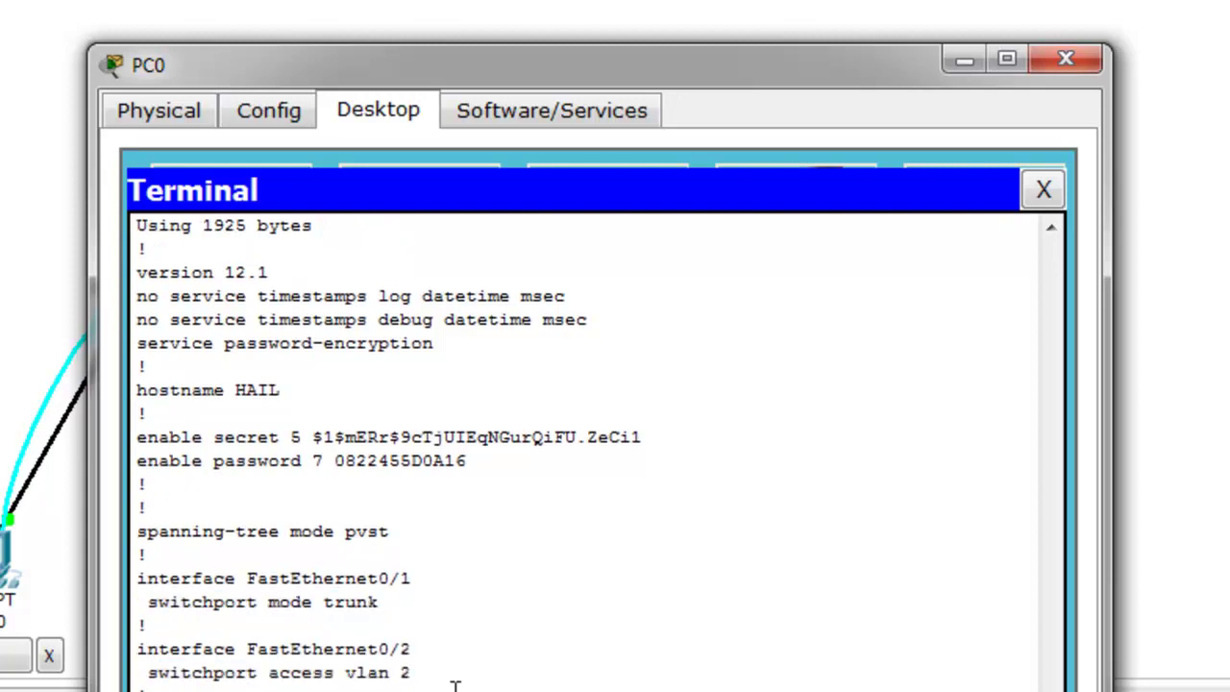
pyautogui.scroll(-12, 455, 684)
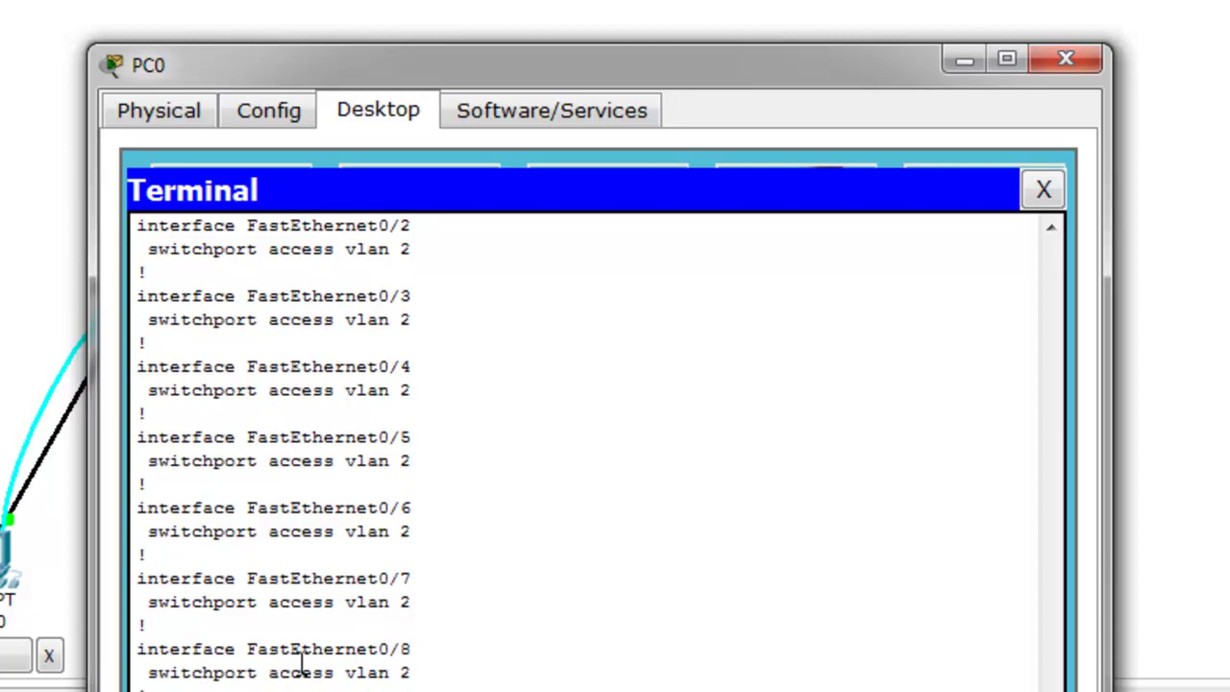
pyautogui.moveTo(357, 675); pyautogui.dragTo(415, 675)
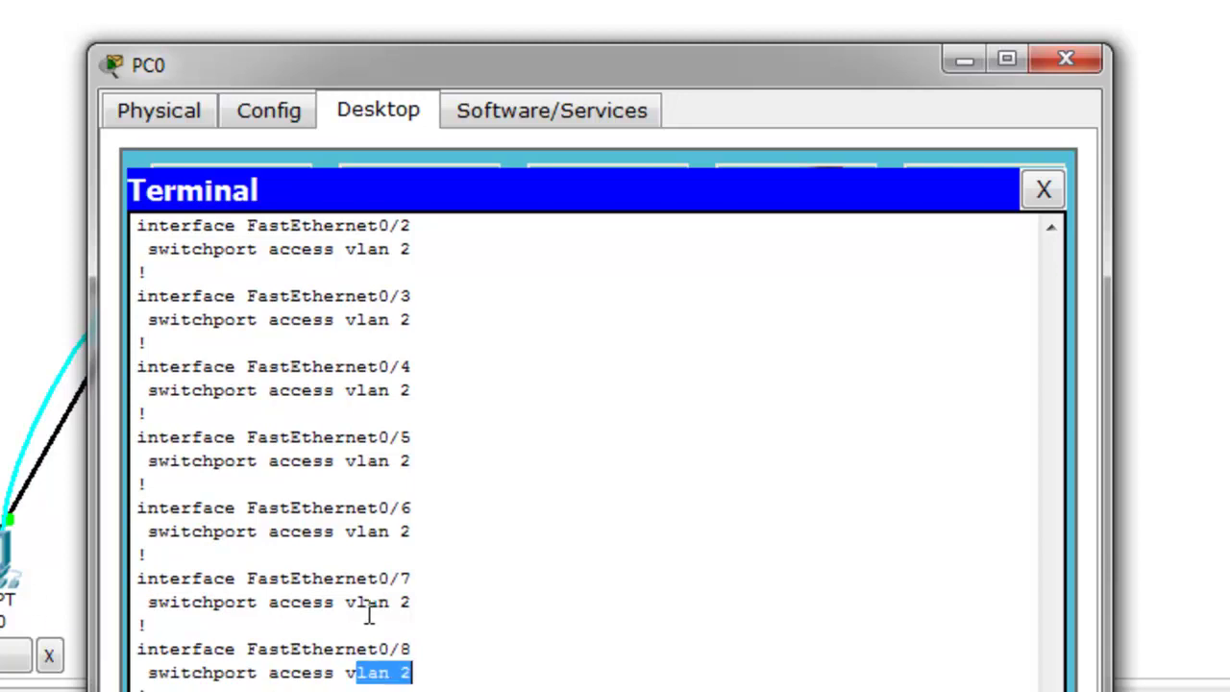
pyautogui.moveTo(367, 602); pyautogui.dragTo(497, 606)
pyautogui.scroll(-2, 492, 603)
pyautogui.scroll(-4, 493, 603)
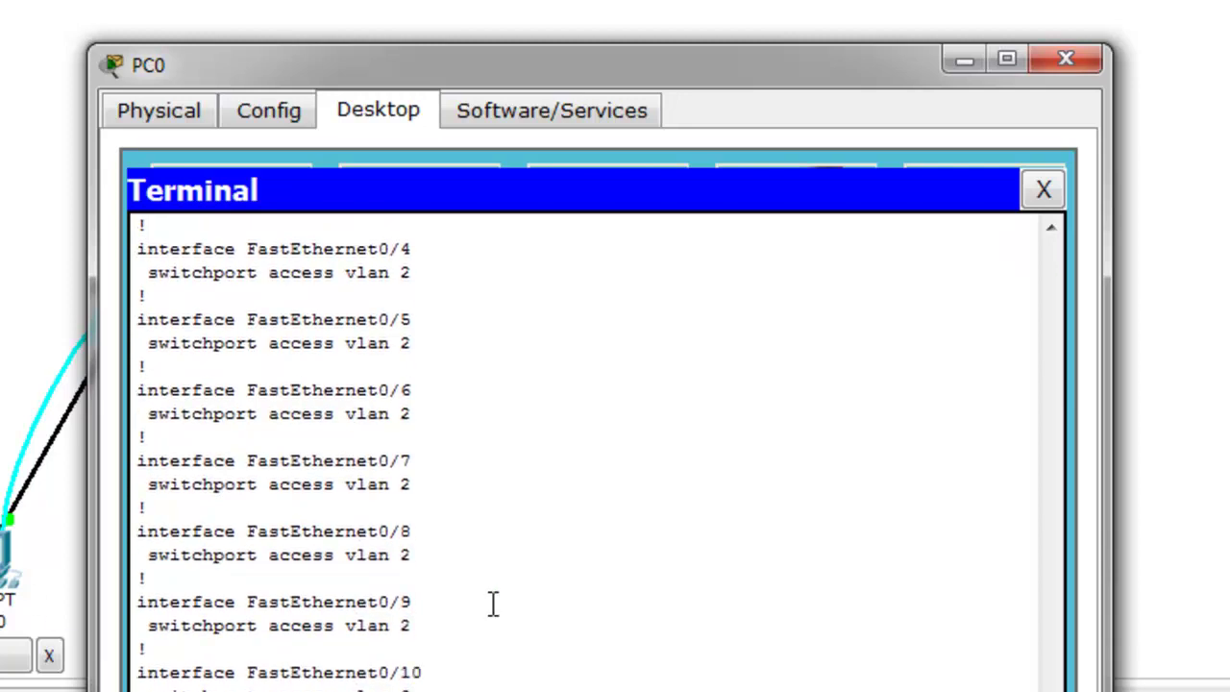
pyautogui.scroll(-2, 493, 604)
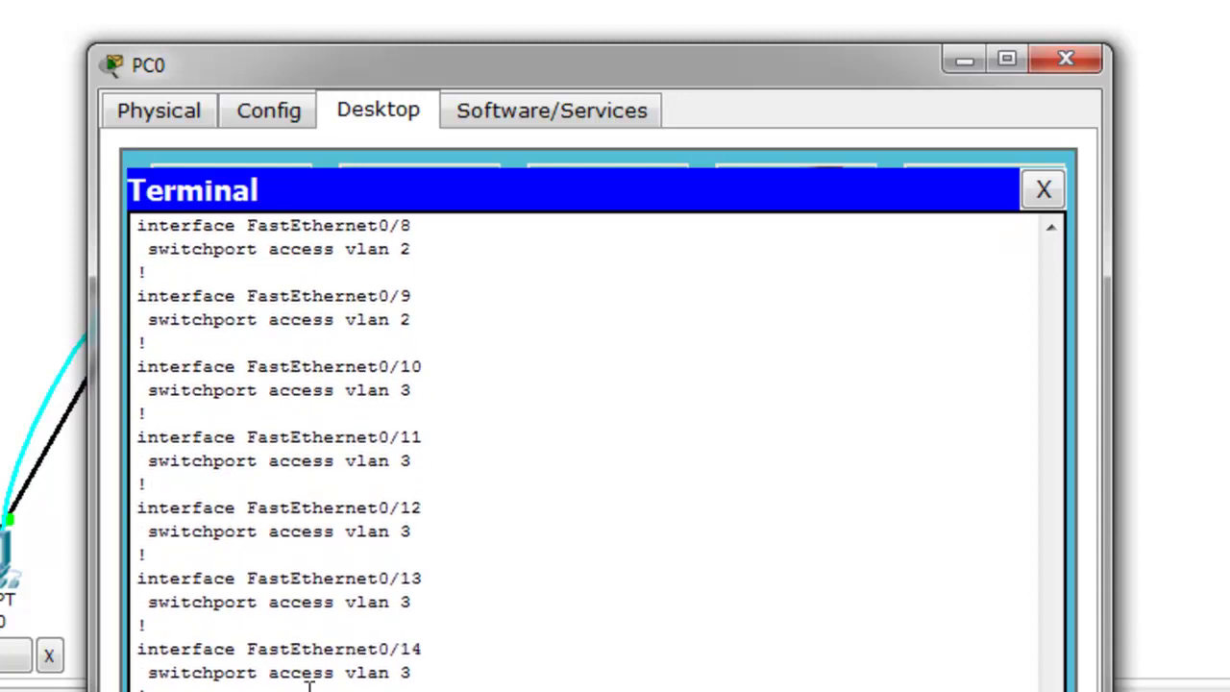
pyautogui.moveTo(367, 672); pyautogui.dragTo(392, 671)
pyautogui.scroll(-4, 397, 672)
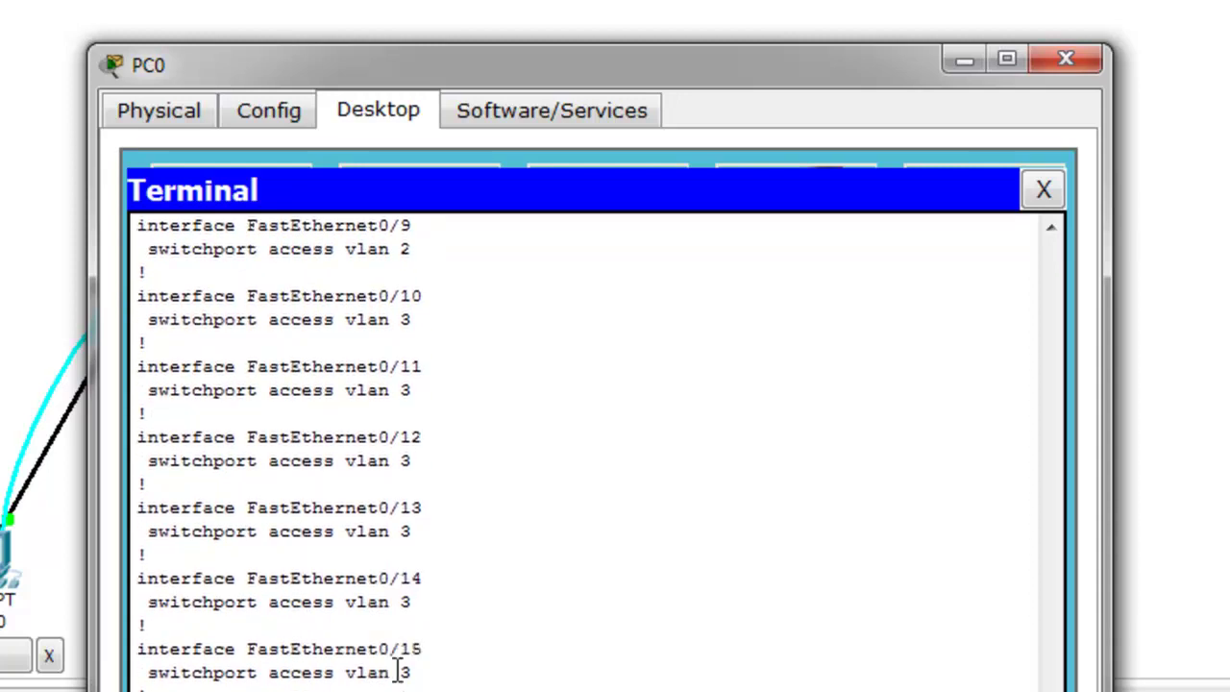
pyautogui.scroll(-4, 397, 673)
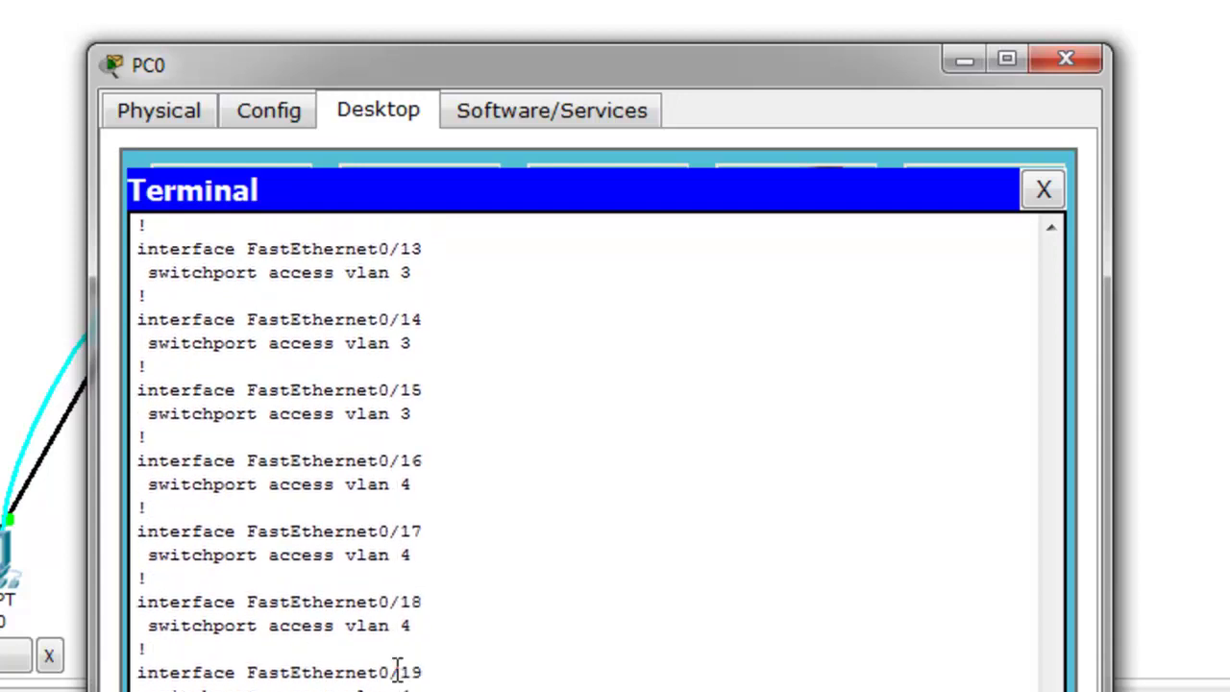
pyautogui.scroll(-1, 397, 669)
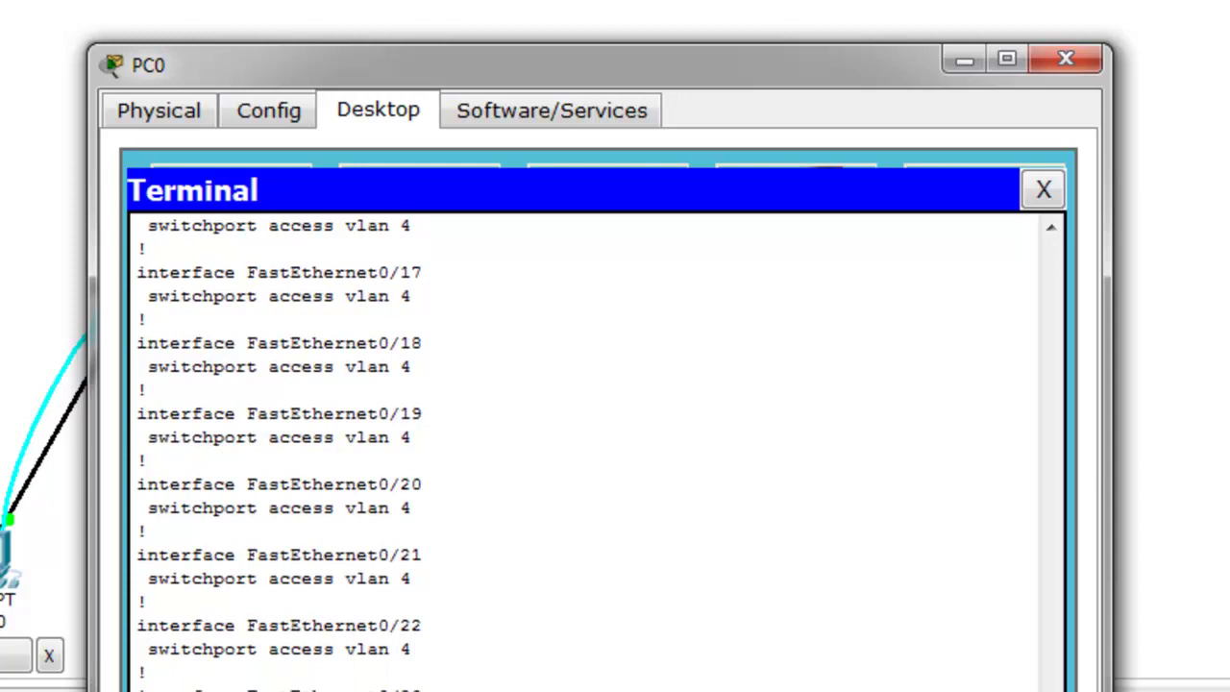
pyautogui.scroll(-1, 596, 448)
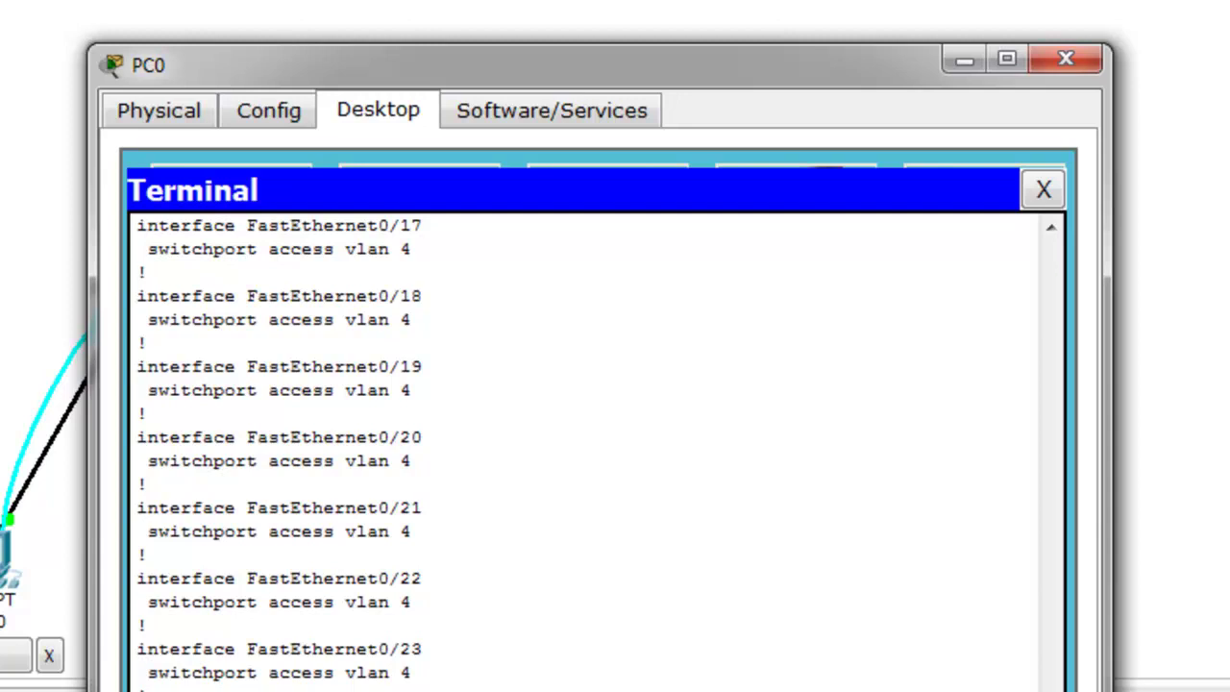
pyautogui.press('Return')
pyautogui.press('Return')
pyautogui.press('Return')
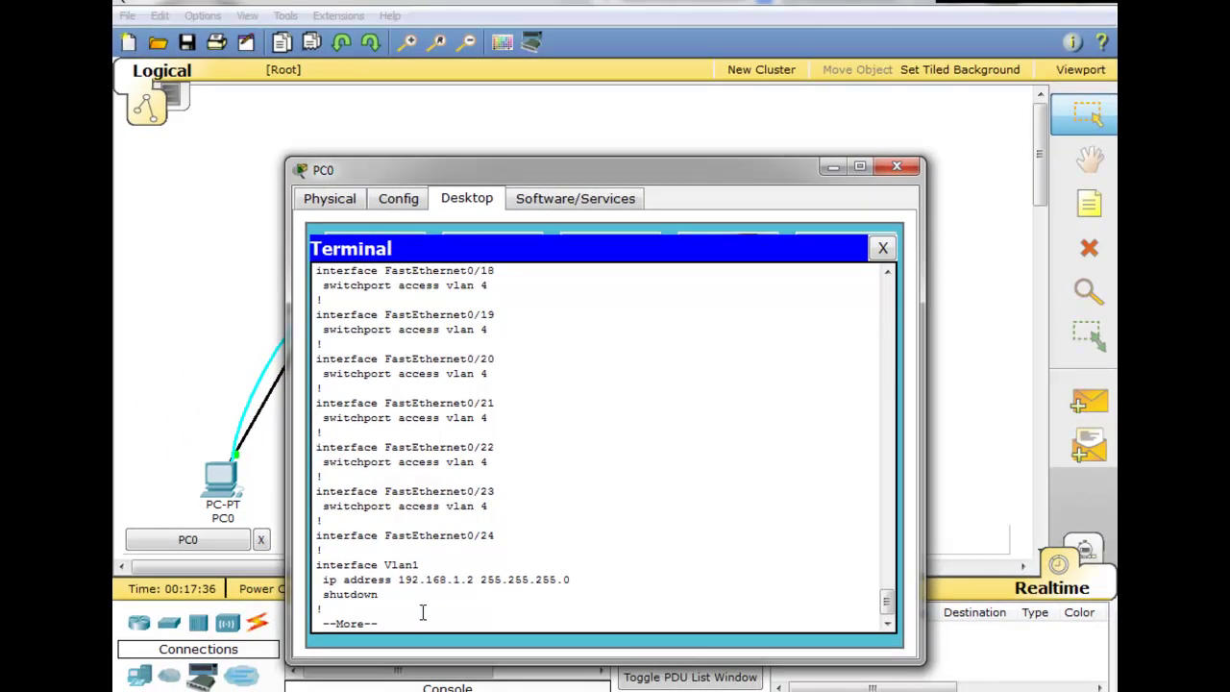
# Highlight the Vlan1 IP address and default gateway 192.168.1.1, then show more
pyautogui.moveTo(323, 567); pyautogui.dragTo(579, 561)
pyautogui.moveTo(337, 609); pyautogui.dragTo(466, 611)
pyautogui.press('Return')
pyautogui.press('Return')
pyautogui.press('Return')
pyautogui.press('Return')
pyautogui.press('Return')
pyautogui.press('Return')
pyautogui.press('Return')
pyautogui.press('Return')
pyautogui.press('Return')
pyautogui.press('Return')
pyautogui.press('Return')
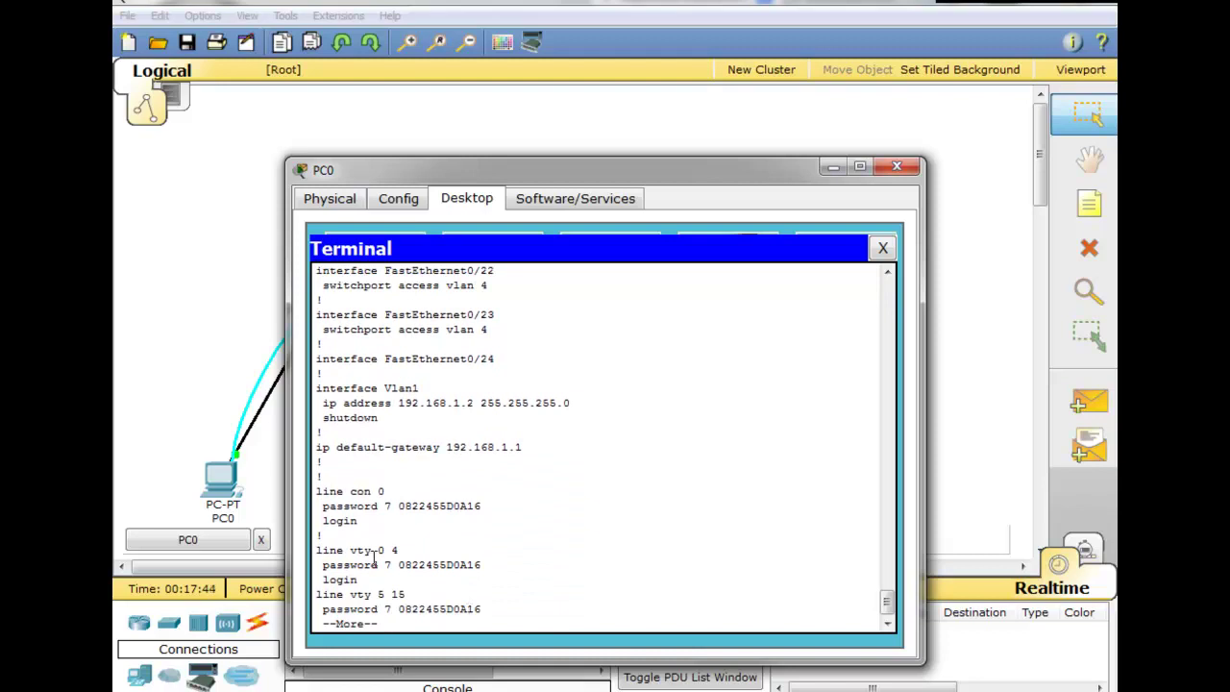
# Highlight the console and vty passwords and static MAC entries on Fa0/2 and Fa0/3 to the end
pyautogui.moveTo(369, 504); pyautogui.dragTo(485, 504)
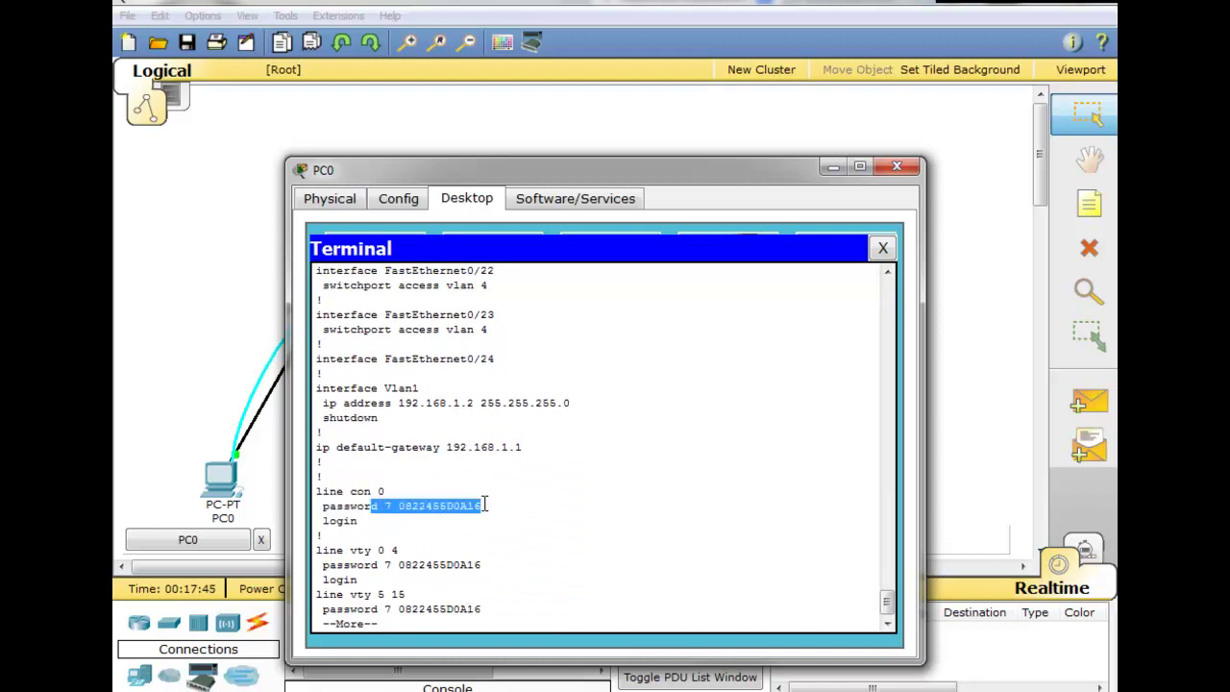
pyautogui.moveTo(381, 569); pyautogui.dragTo(510, 571)
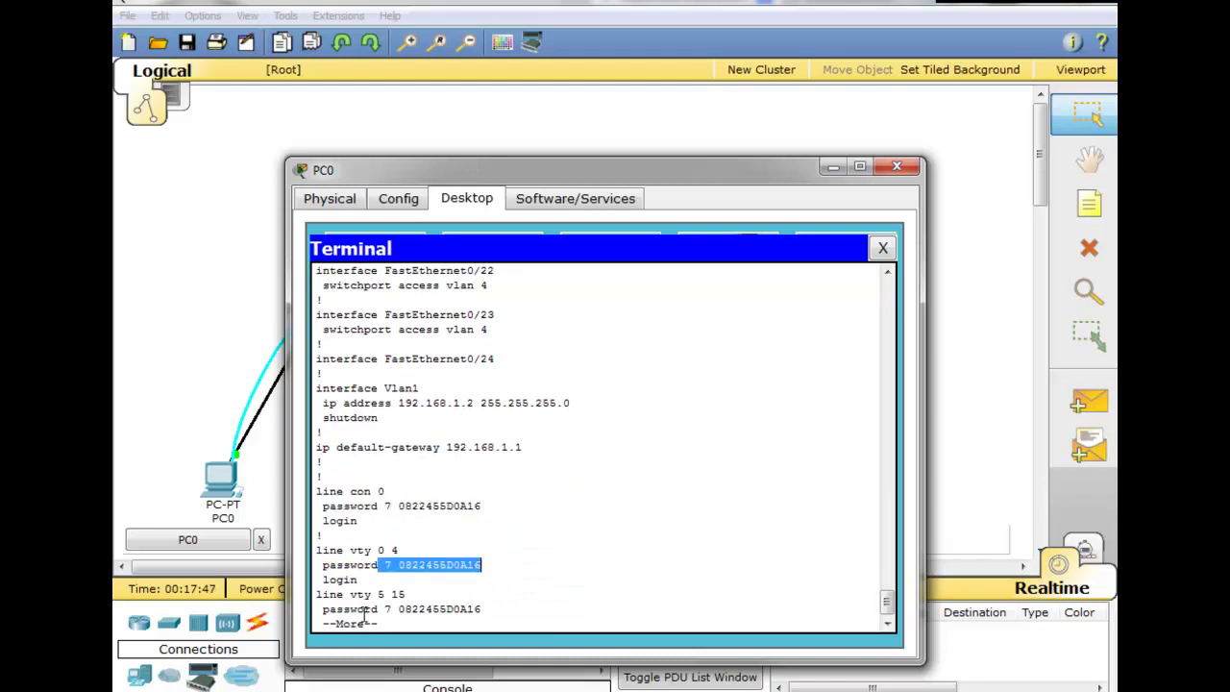
pyautogui.moveTo(398, 608)
pyautogui.mouseDown()
pyautogui.moveTo(379, 594)
pyautogui.moveTo(400, 593)
pyautogui.moveTo(382, 603)
pyautogui.mouseUp()
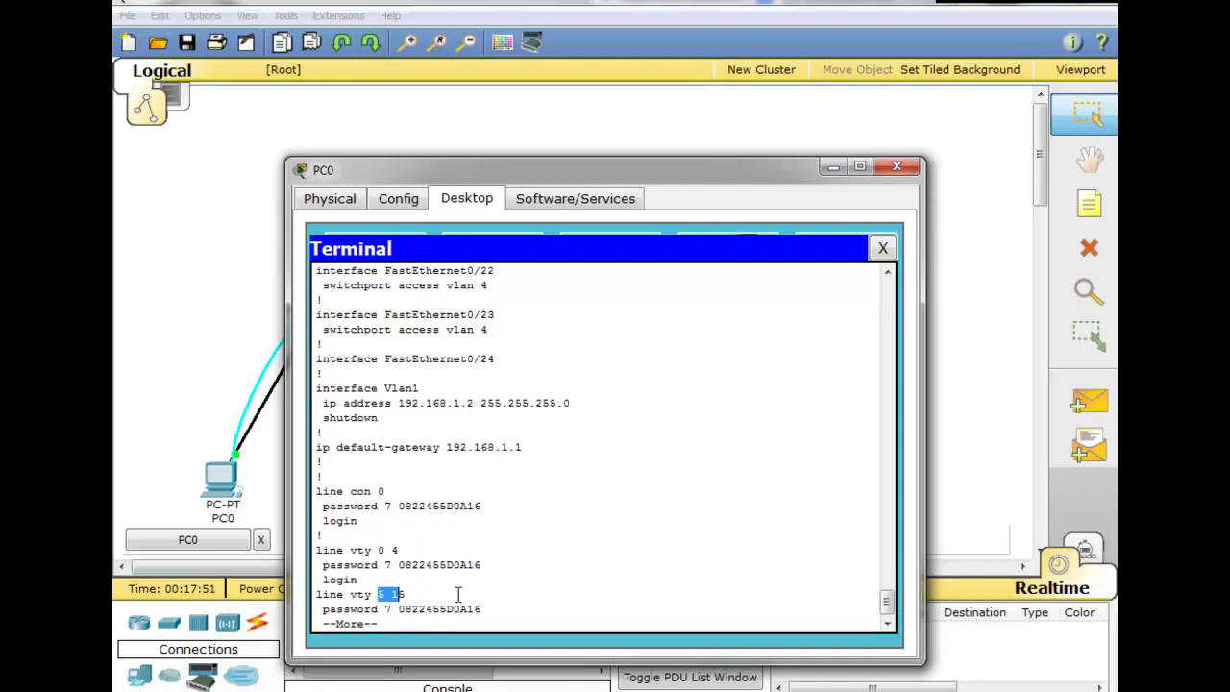
pyautogui.press('space')
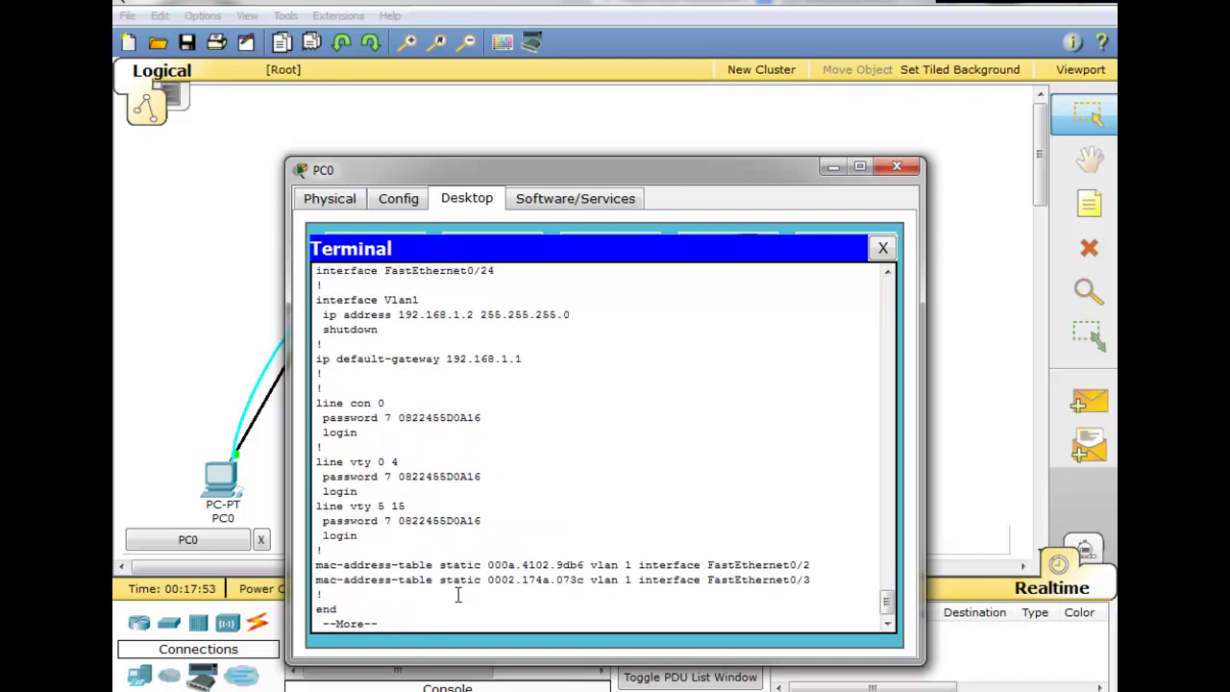
pyautogui.moveTo(321, 565); pyautogui.dragTo(815, 567)
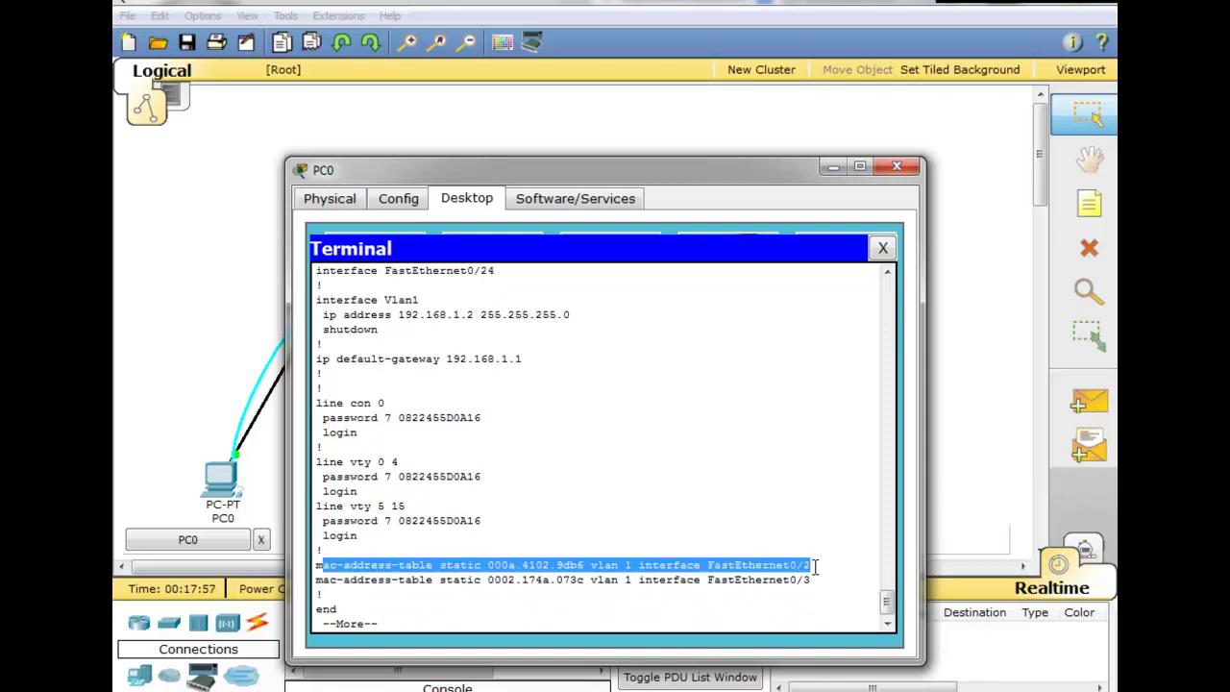
pyautogui.moveTo(648, 589); pyautogui.dragTo(749, 574)
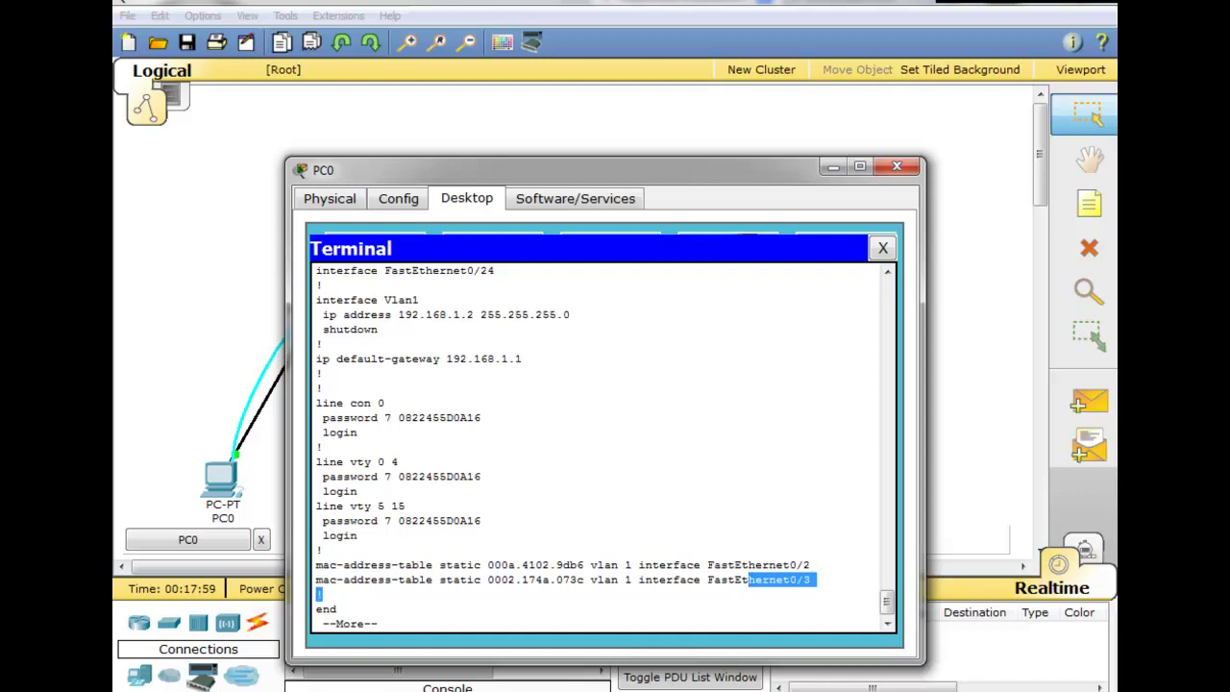
pyautogui.press('space')
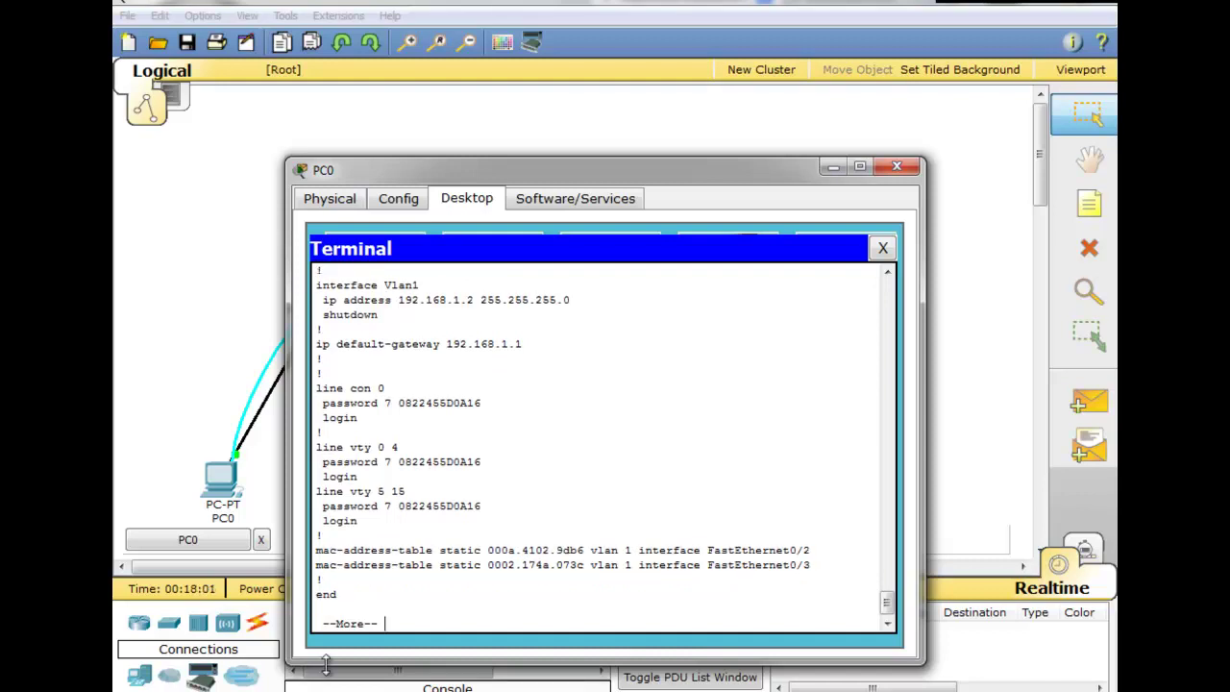